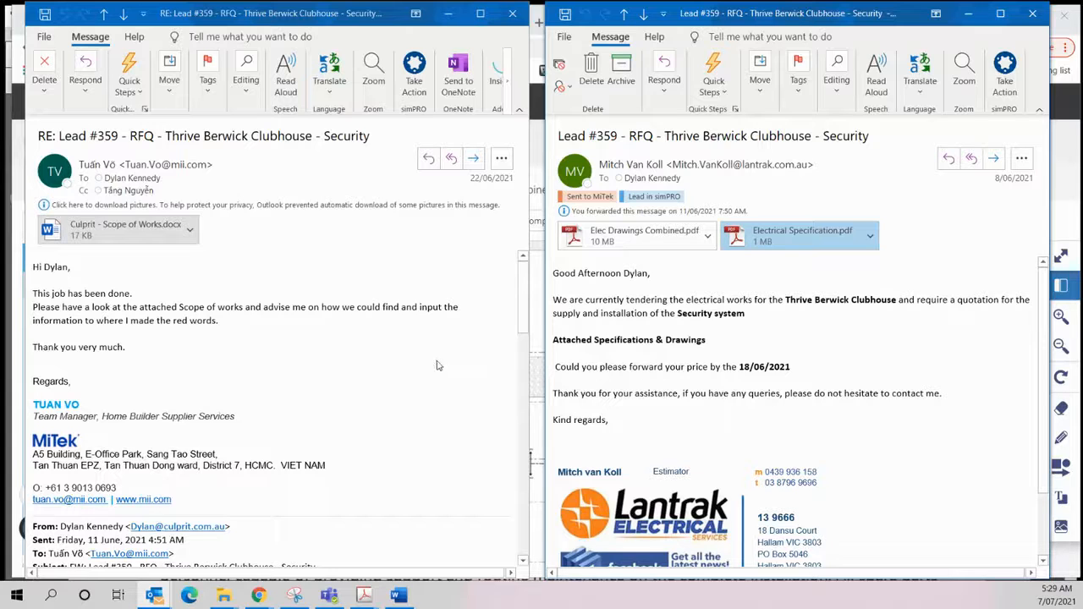
# - Switch to Groundplan and open the 1-Elec Drawings Combined plan to read its Electrical Services Drawing Index
pyautogui.click(641, 241)
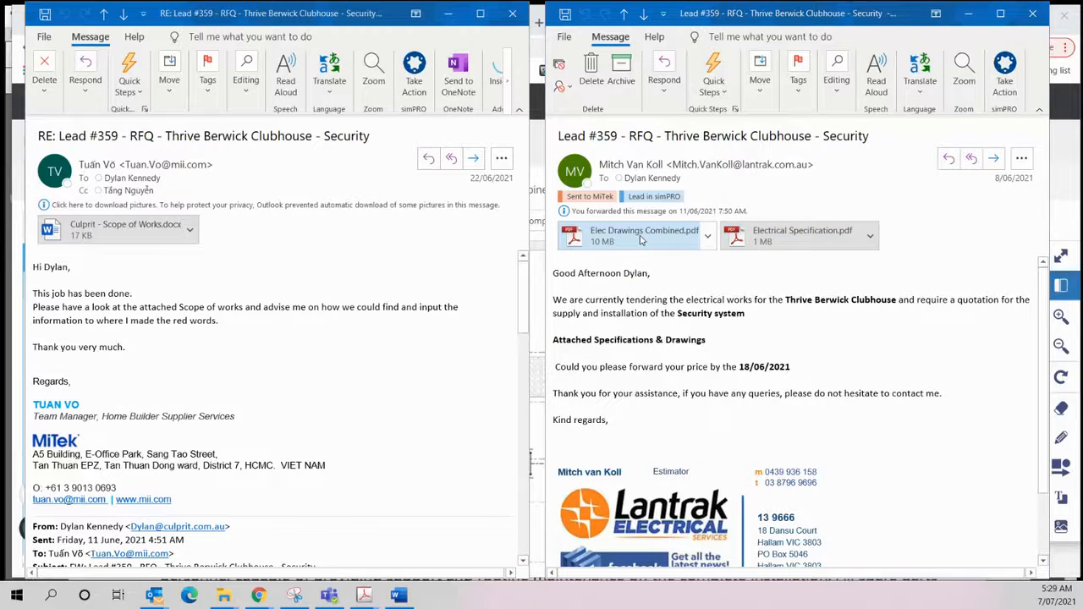
pyautogui.hotkey('alt', 'Tab')
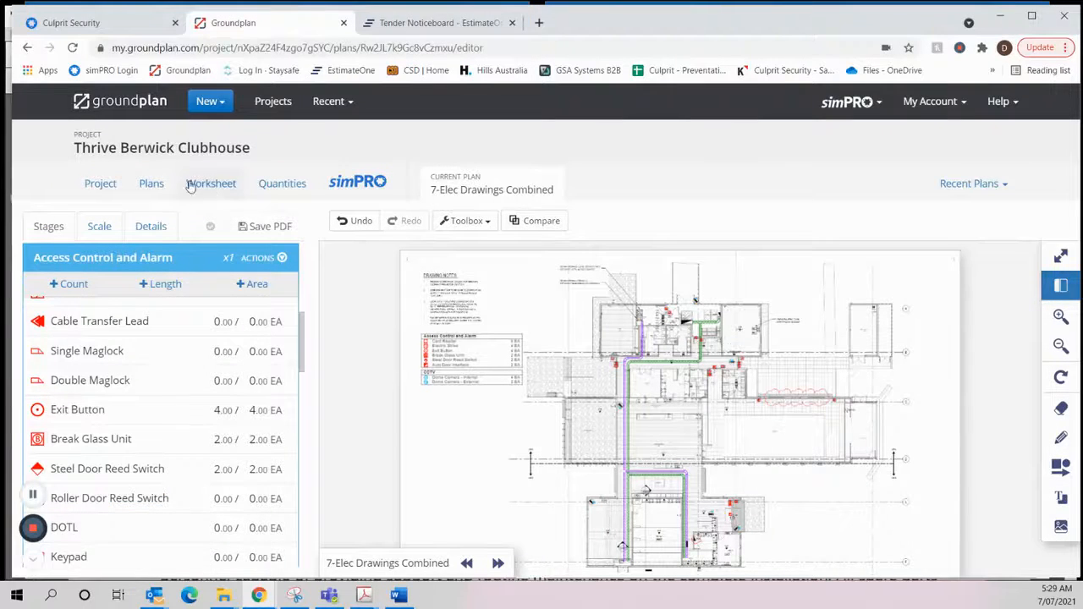
pyautogui.click(153, 184)
pyautogui.scroll(-2, 528, 312)
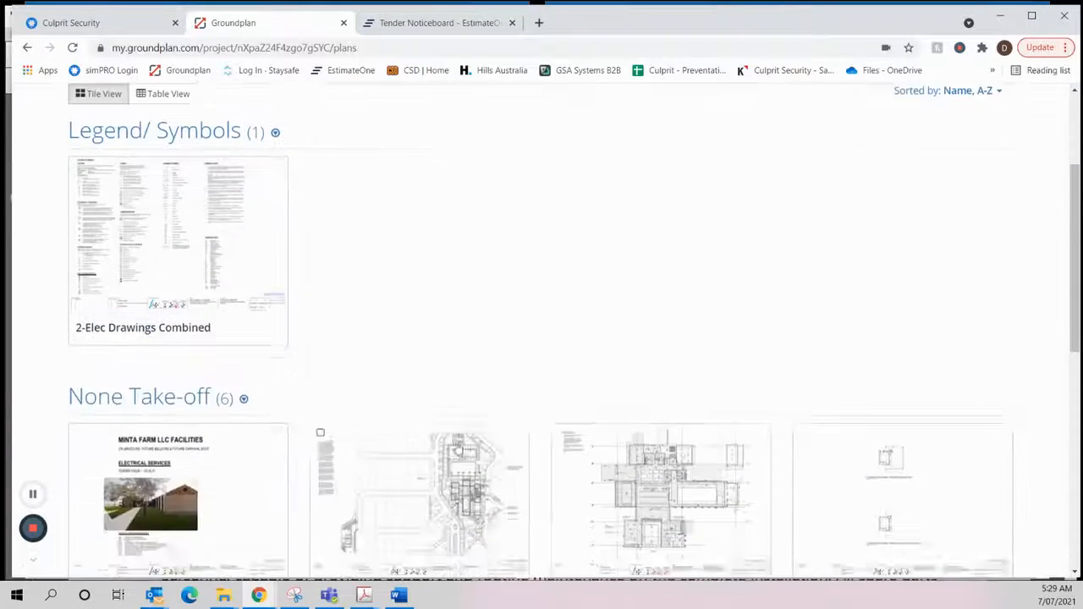
pyautogui.scroll(-5, 614, 393)
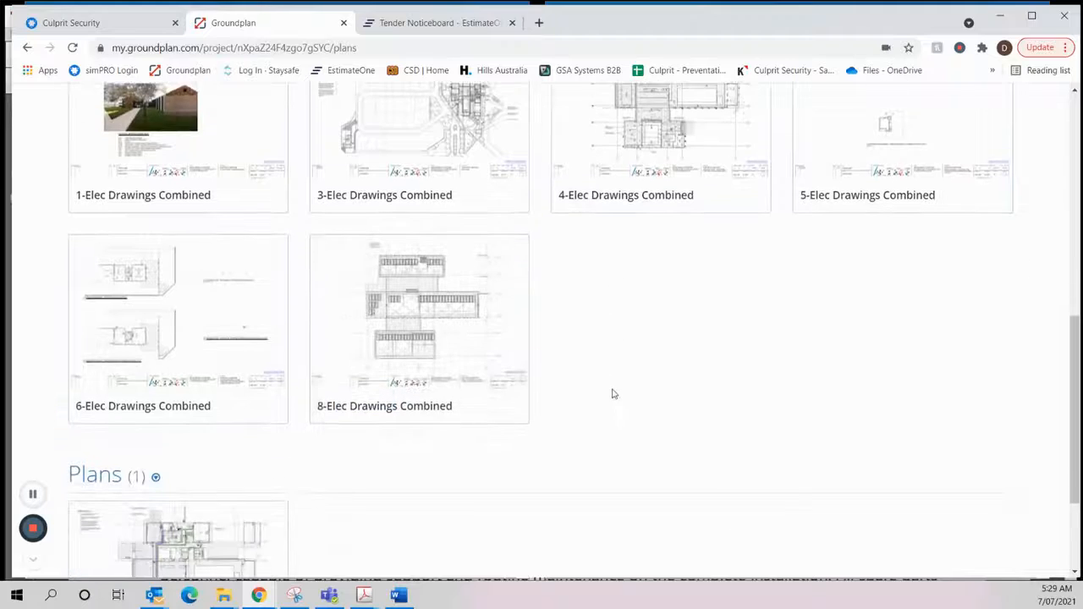
pyautogui.scroll(-2, 517, 386)
pyautogui.scroll(5, 317, 423)
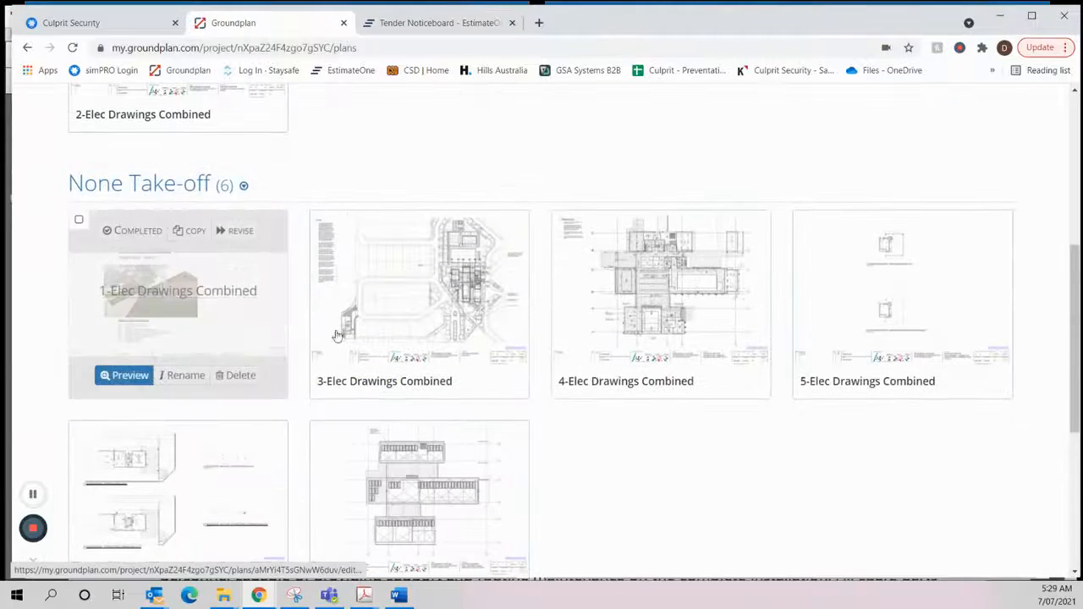
pyautogui.scroll(-1, 762, 395)
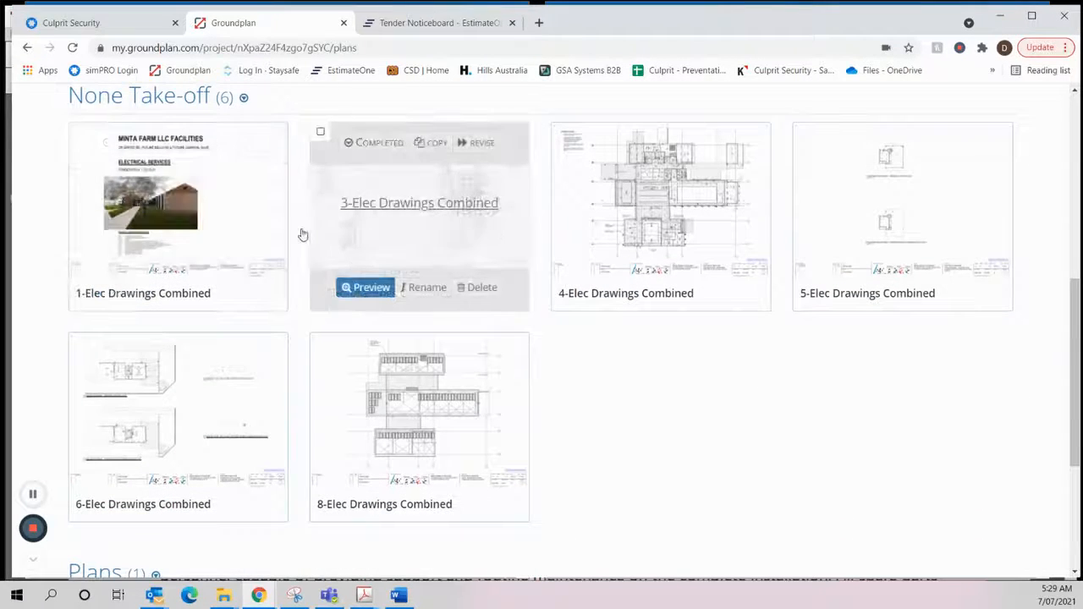
pyautogui.click(253, 242)
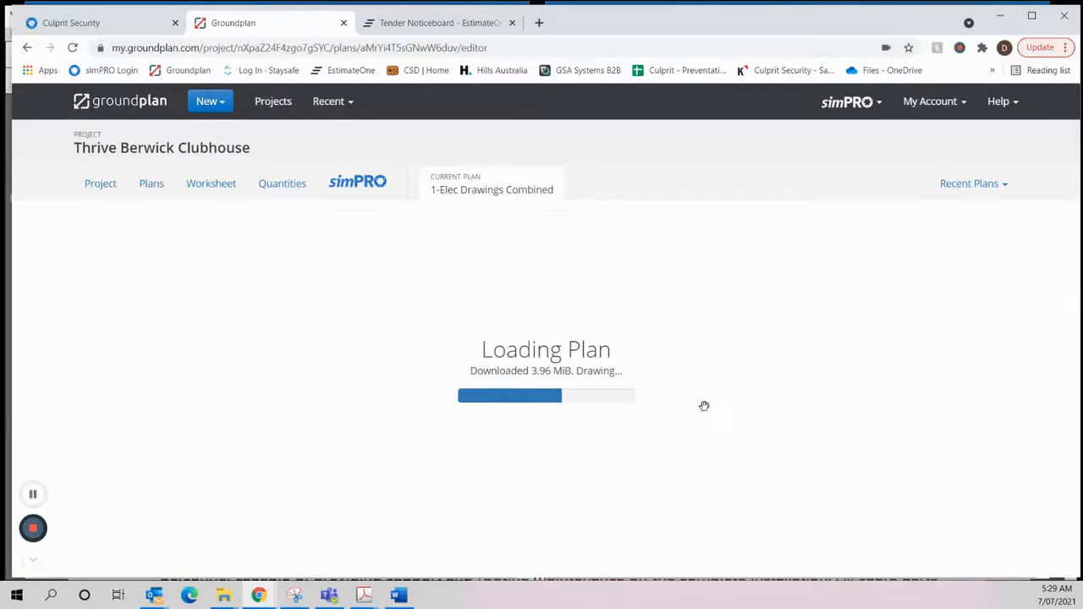
pyautogui.scroll(3, 626, 457)
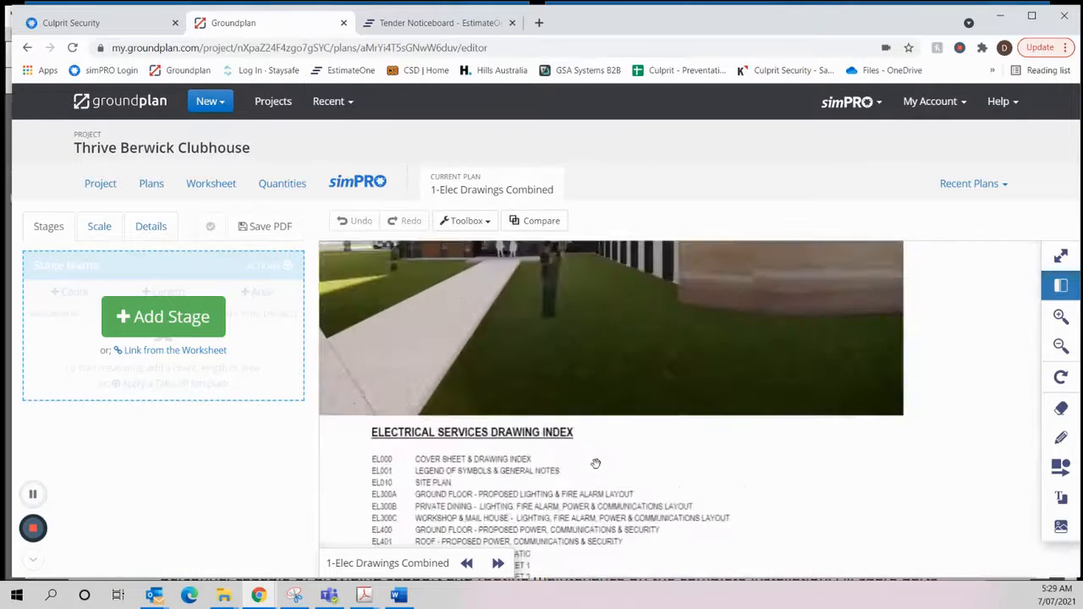
pyautogui.scroll(1, 542, 419)
pyautogui.moveTo(541, 419); pyautogui.dragTo(545, 380)
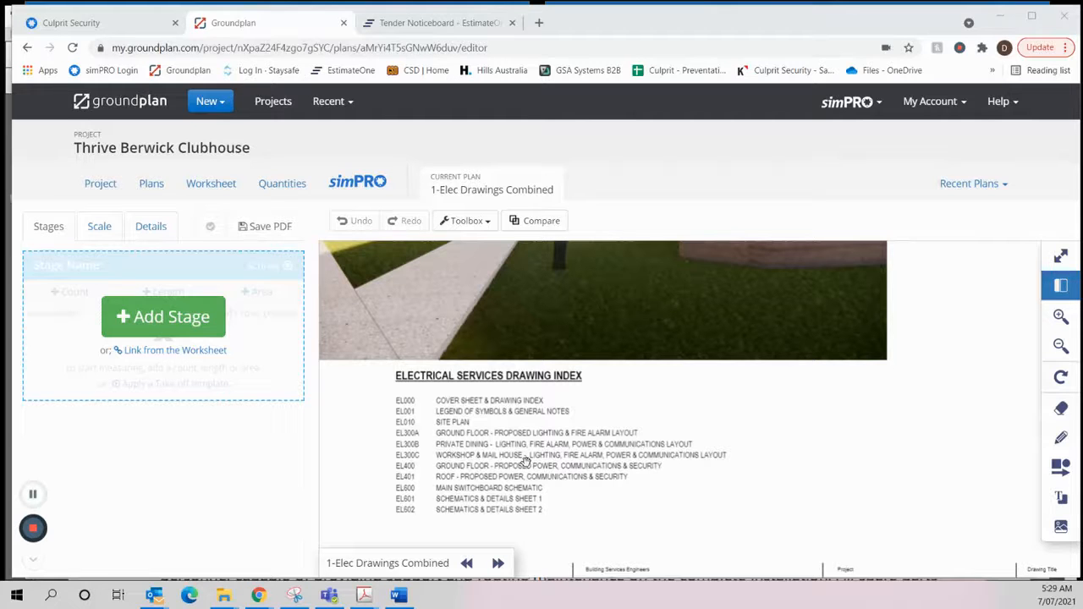
# - Switch to the Word scope of works and replace the opening bracket before EL400 with drawing numbers EL000 and EL100, comma-separated
pyautogui.hotkey('alt', 'Tab')
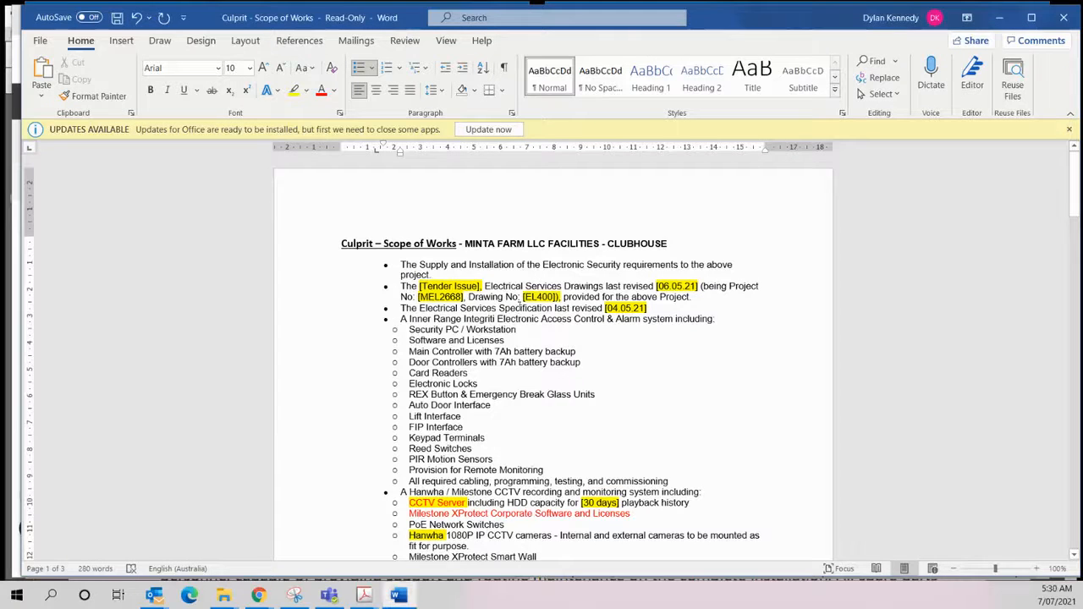
pyautogui.click(526, 297)
pyautogui.press('BackSpace')
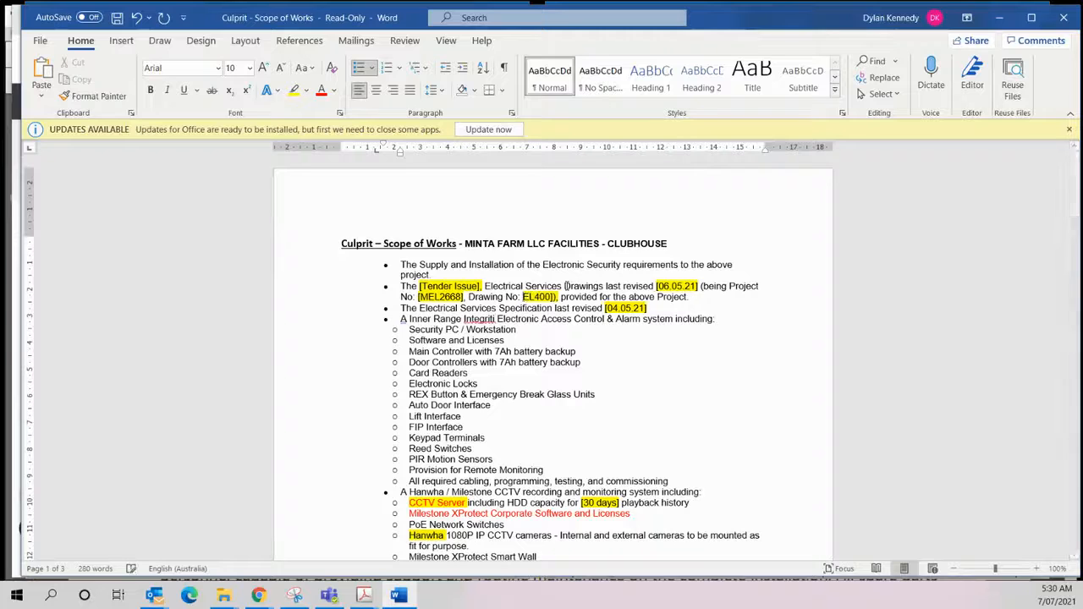
pyautogui.write('EL000')
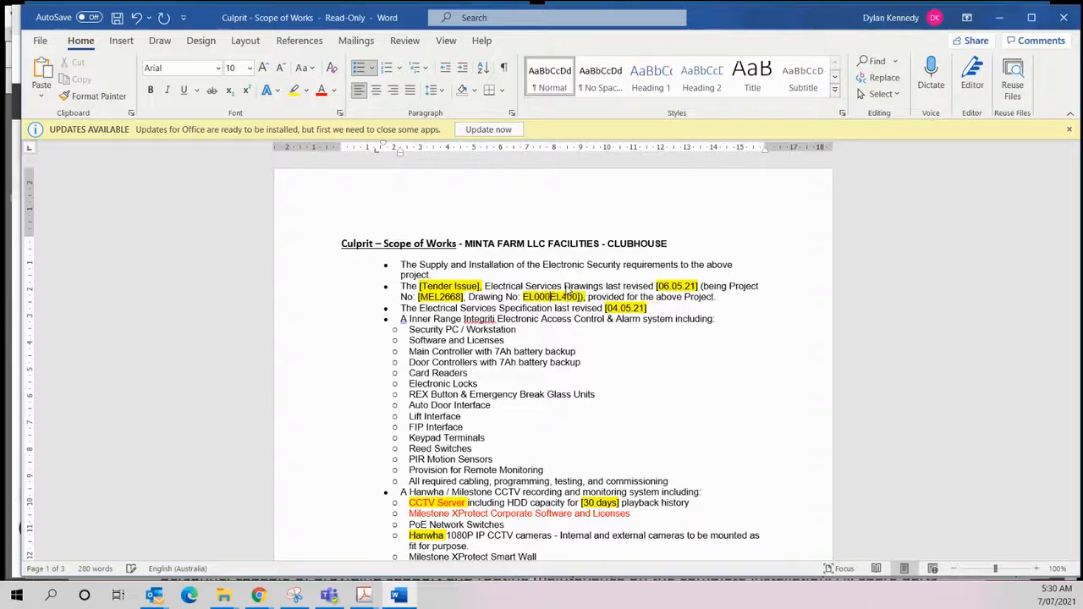
pyautogui.write(', ')
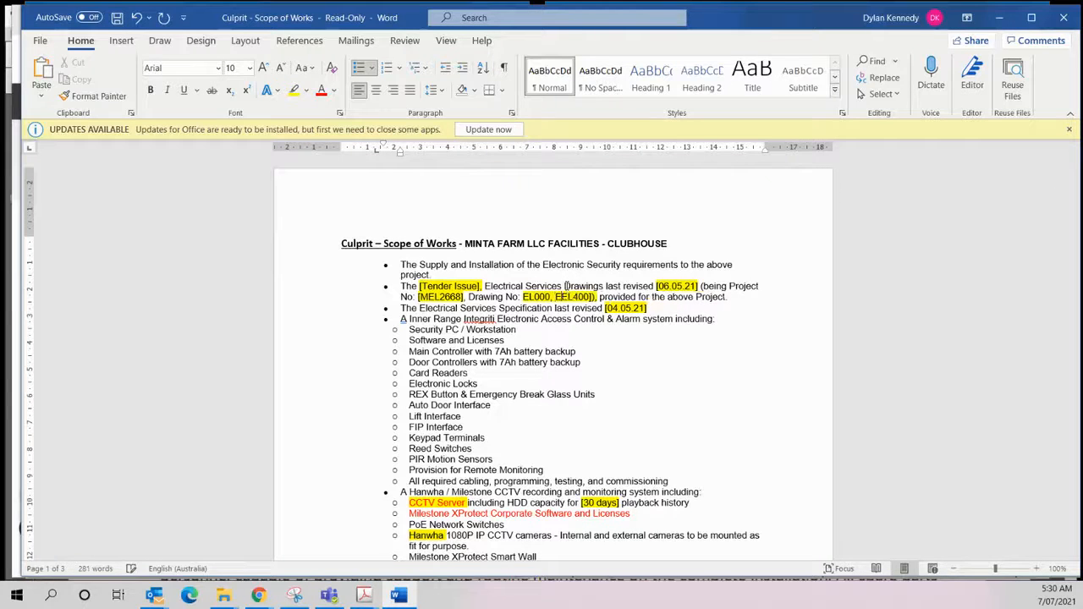
pyautogui.write('EL100, EL400])')
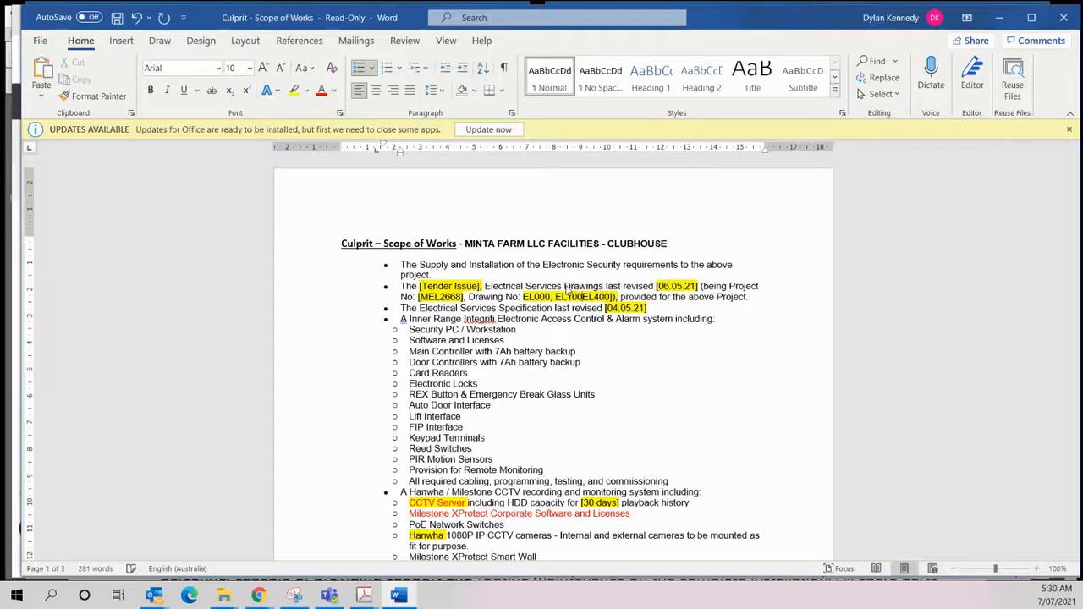
pyautogui.write(',')
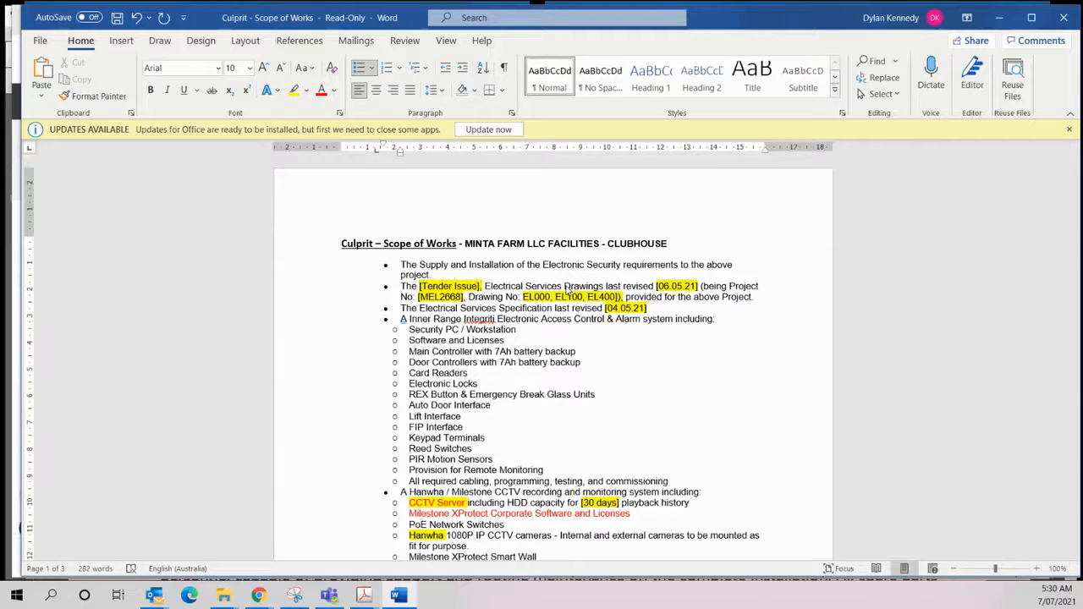
pyautogui.press('Tab')
pyautogui.press('BackSpace')
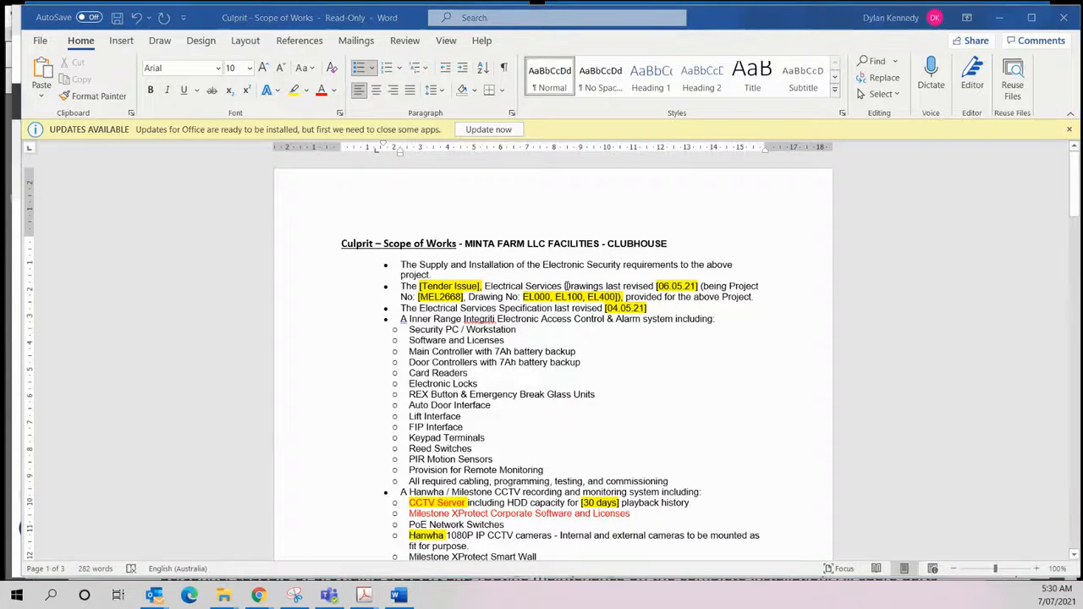
# - Check the drawing index in Groundplan, correct the second drawing number in the Word scope to EL001 and add EL010 after it
pyautogui.hotkey('alt', 'Tab')
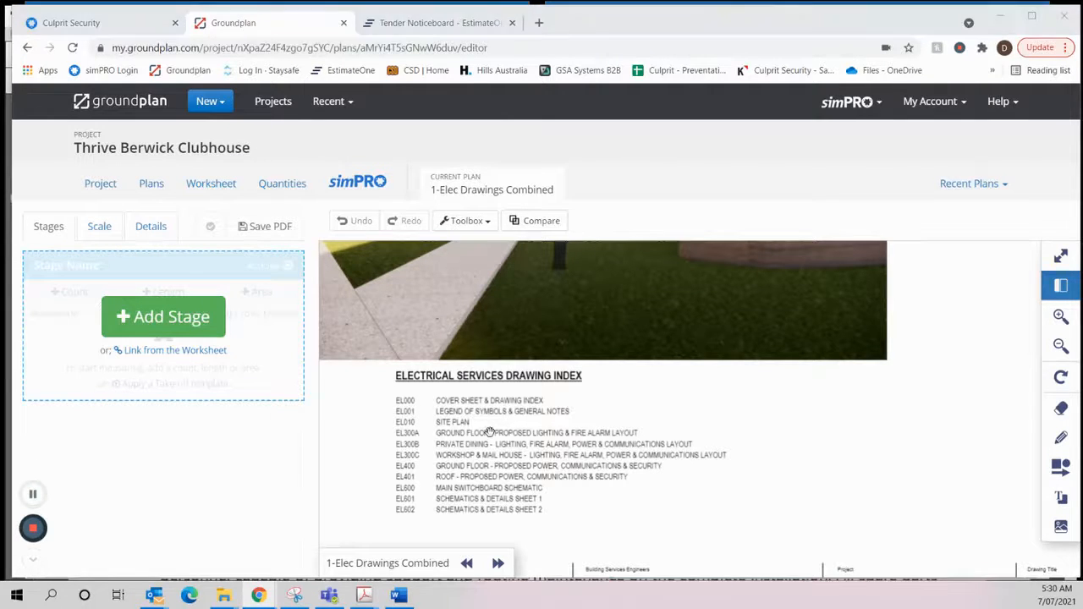
pyautogui.hotkey('alt', 'Tab')
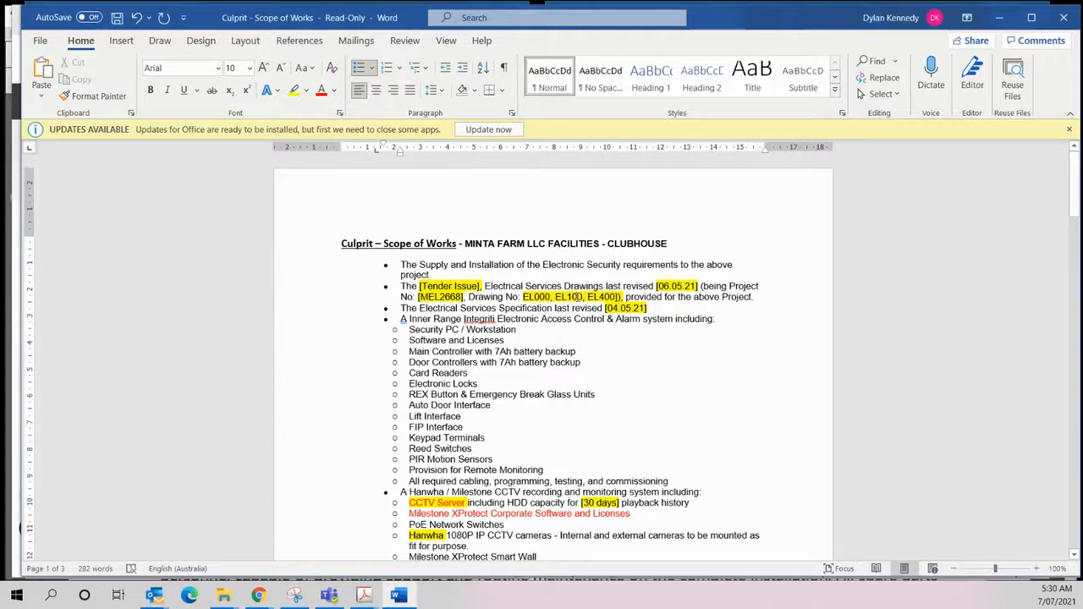
pyautogui.press('BackSpace')
pyautogui.press('BackSpace')
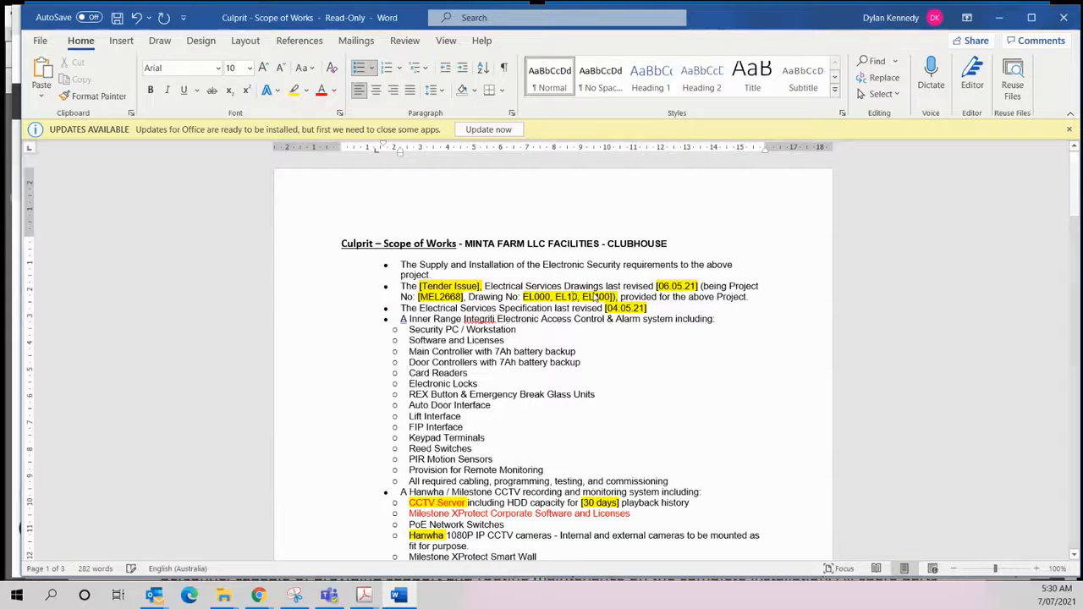
pyautogui.write('00')
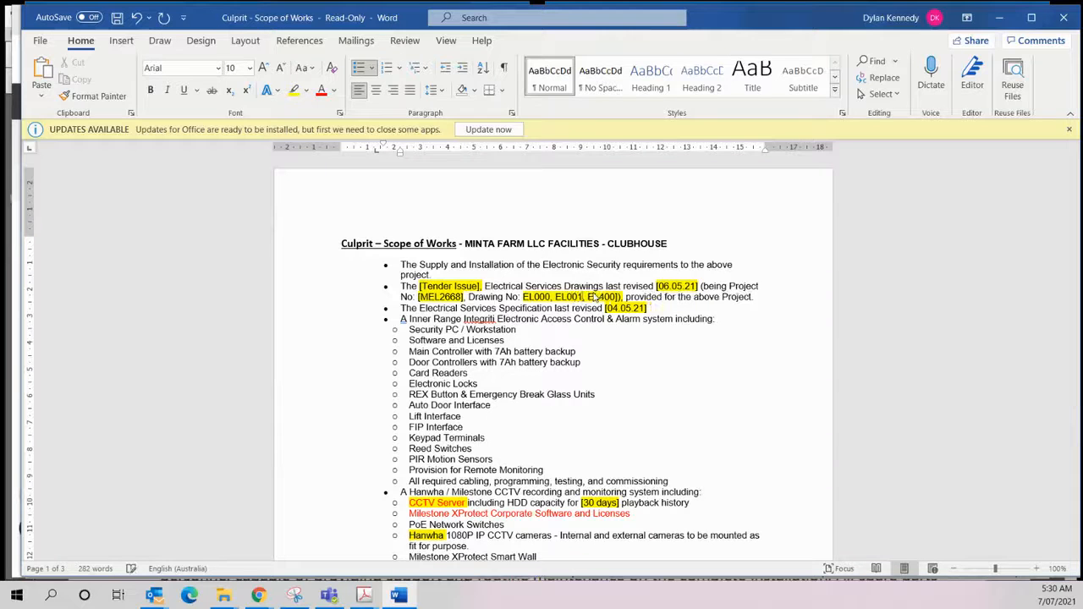
pyautogui.write('1, EL01')
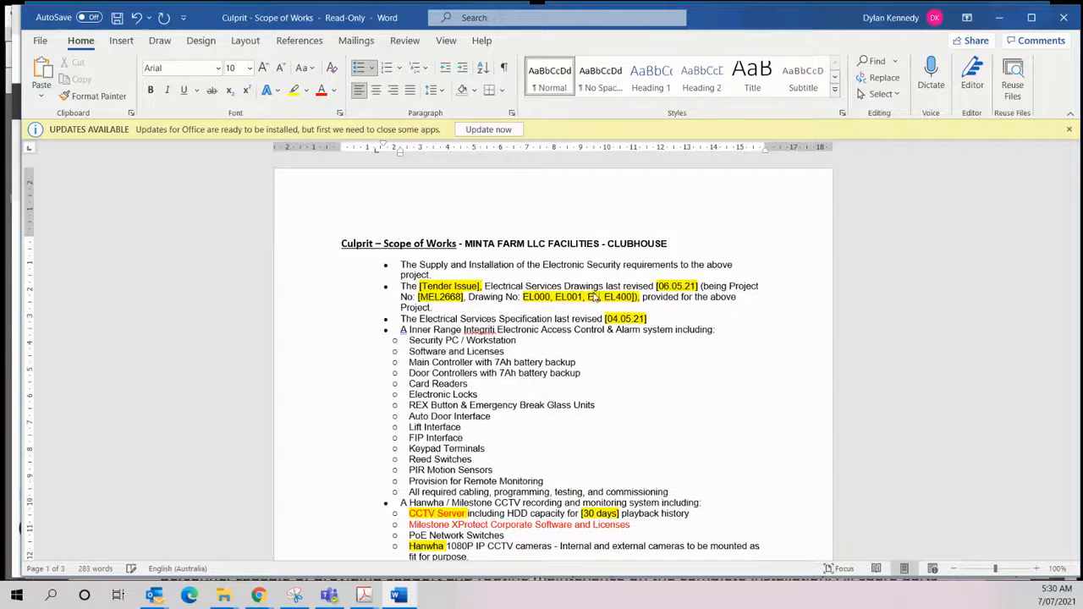
pyautogui.write('0')
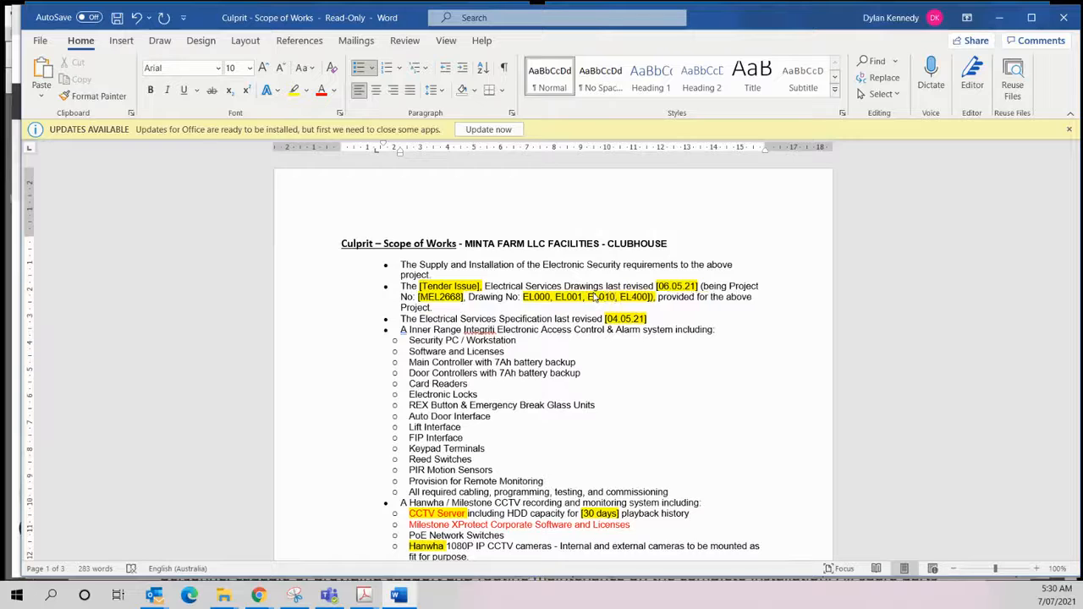
pyautogui.write(',')
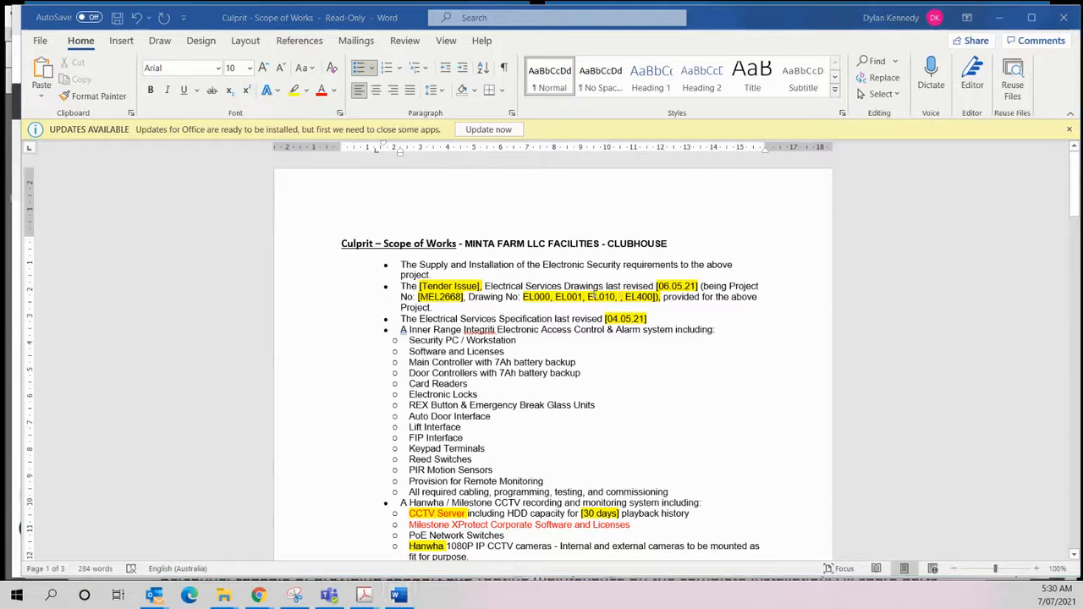
# - Check the Groundplan drawing index again and add drawing numbers EL300B and EL300C before EL400 in the Word scope
pyautogui.hotkey('alt', 'Tab')
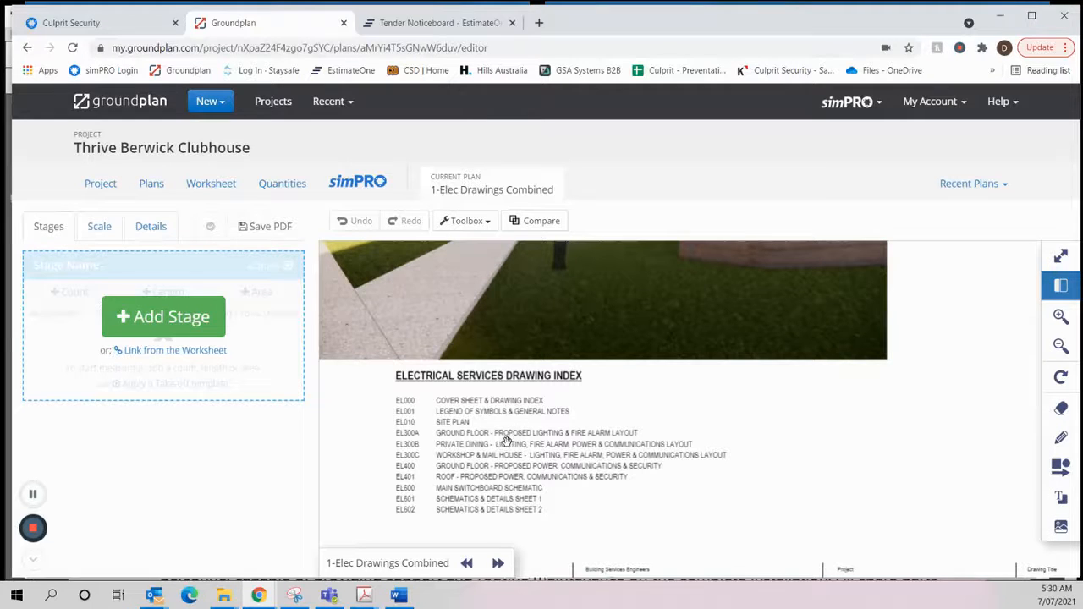
pyautogui.hotkey('alt', 'Tab')
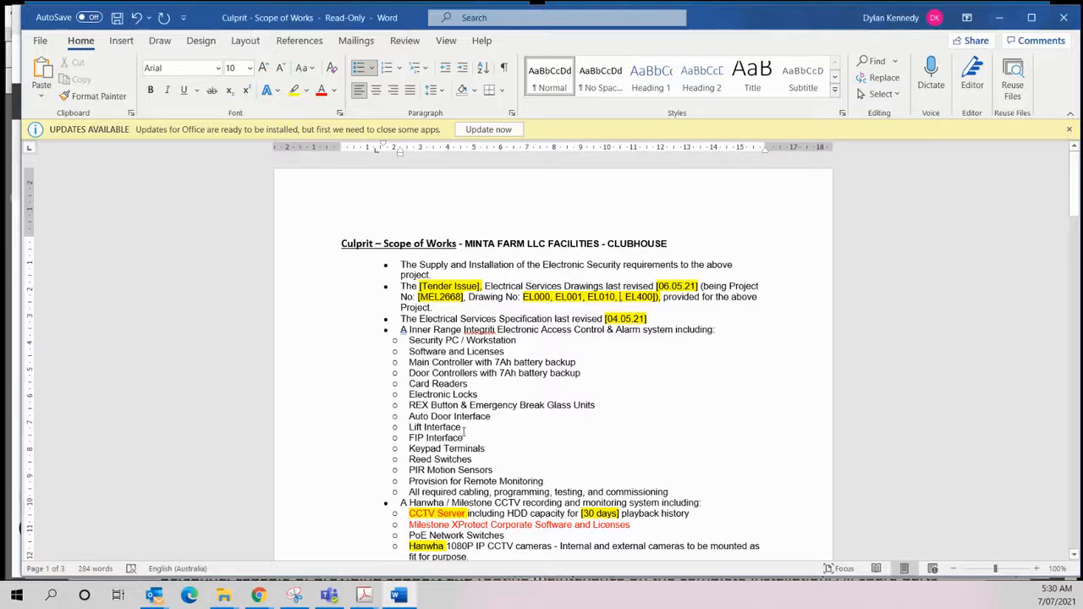
pyautogui.write('EL300')
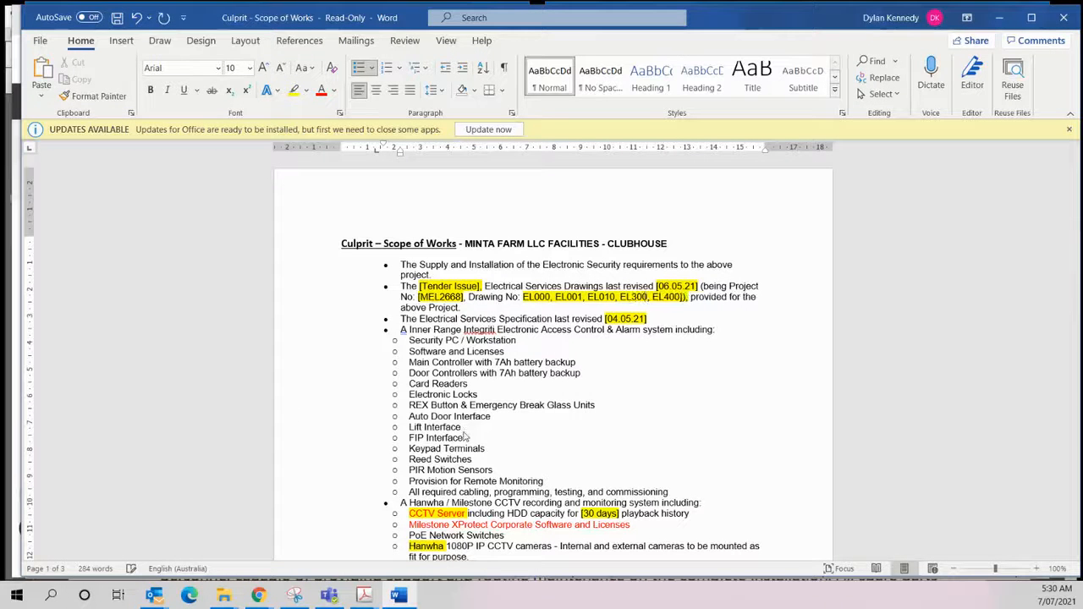
pyautogui.write('B')
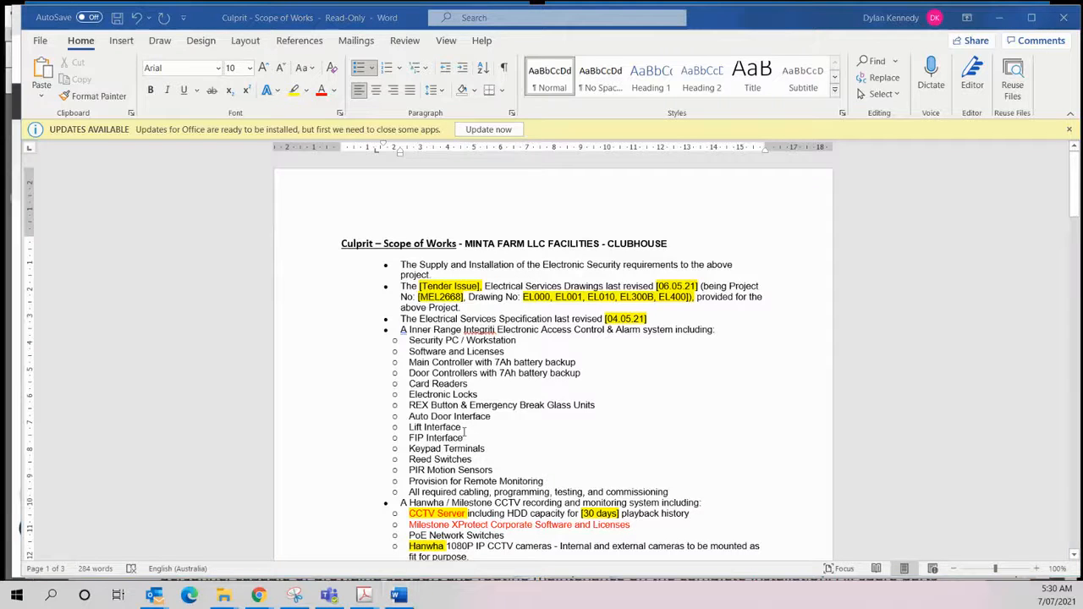
pyautogui.hotkey('alt', 'Tab')
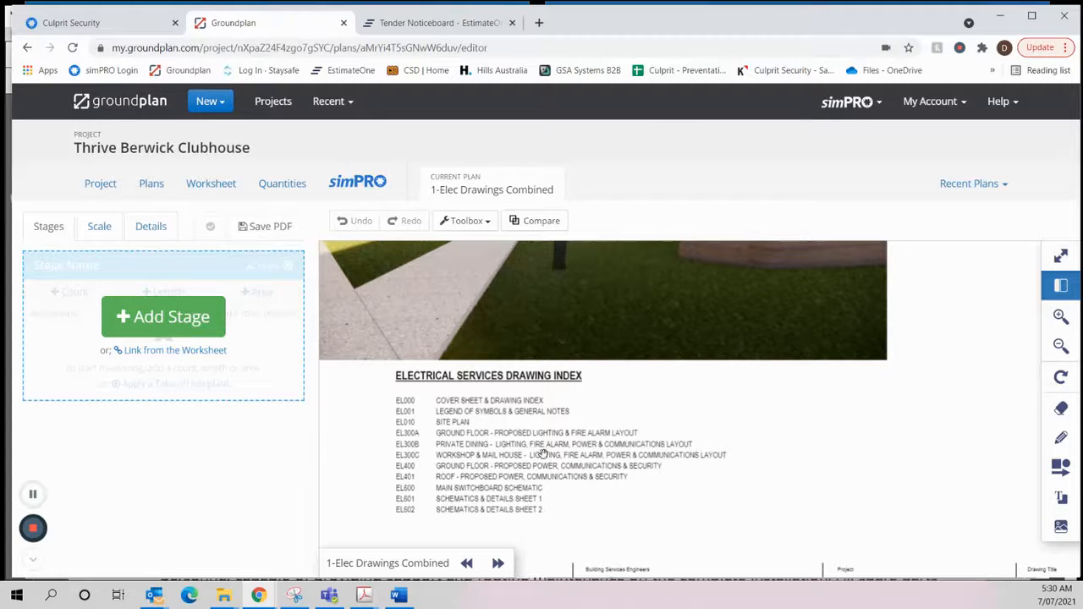
pyautogui.hotkey('alt', 'Tab')
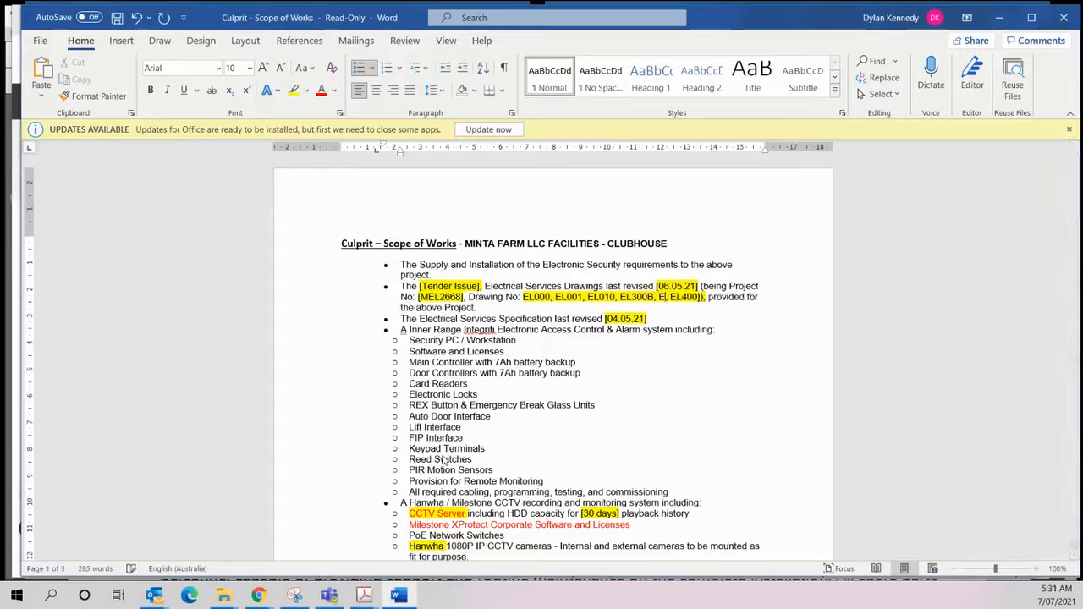
pyautogui.write('L300B, EL300C')
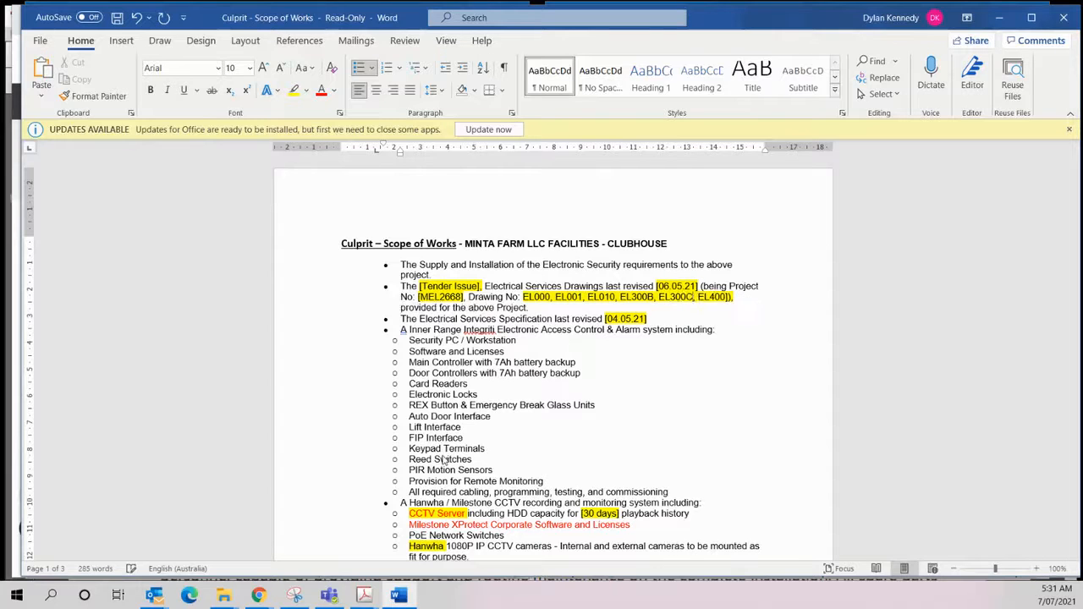
pyautogui.write(',')
# - Check the drawing index in Groundplan and add EL401 followed by a comma after EL400 in the Word scope
pyautogui.hotkey('alt', 'Tab')
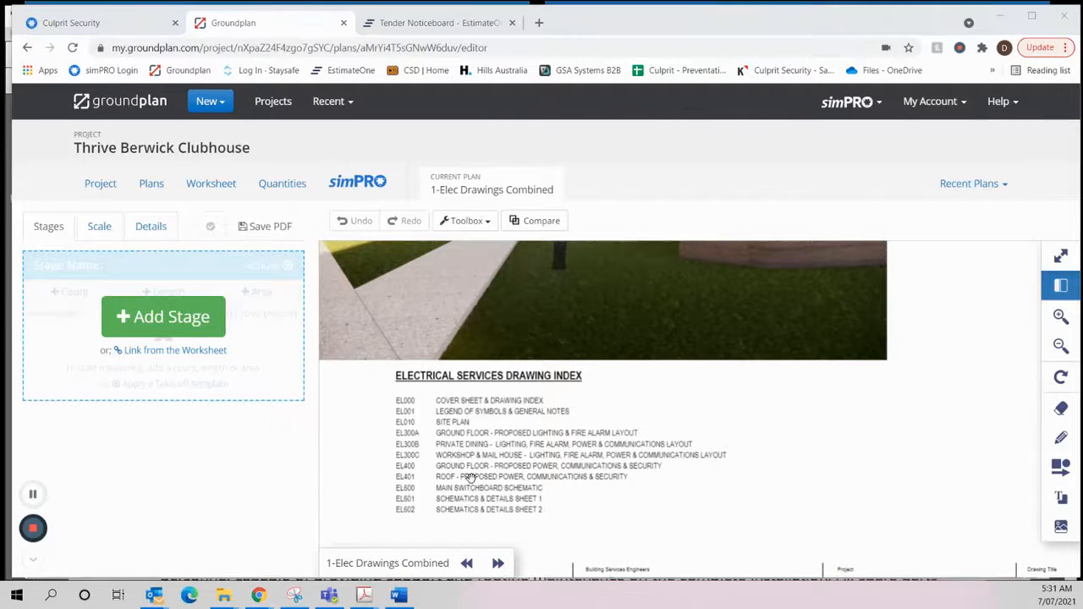
pyautogui.hotkey('alt', 'Tab')
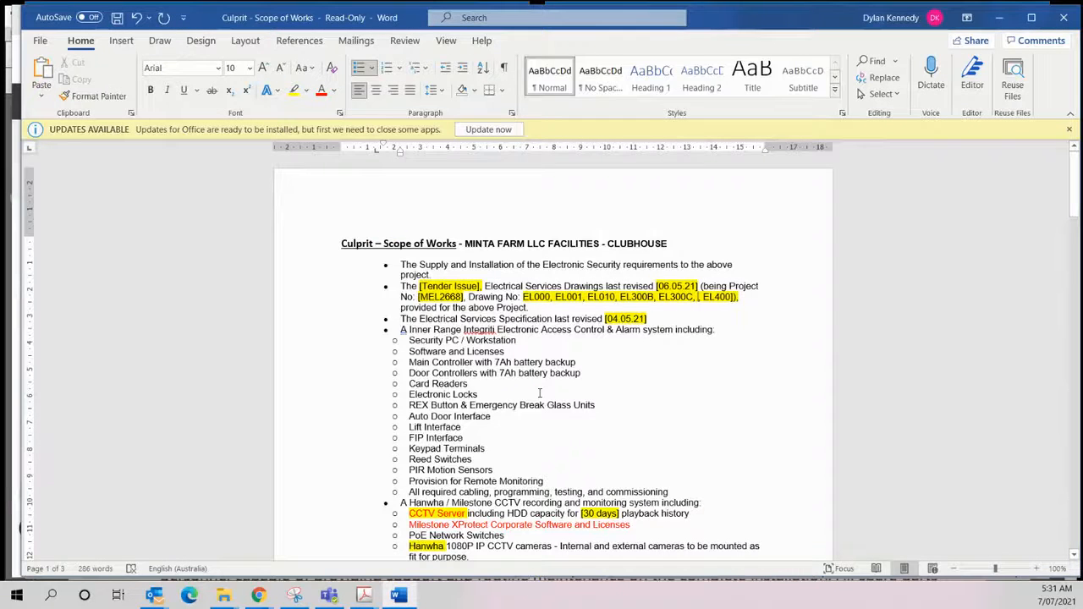
pyautogui.press('Delete')
pyautogui.press('Delete')
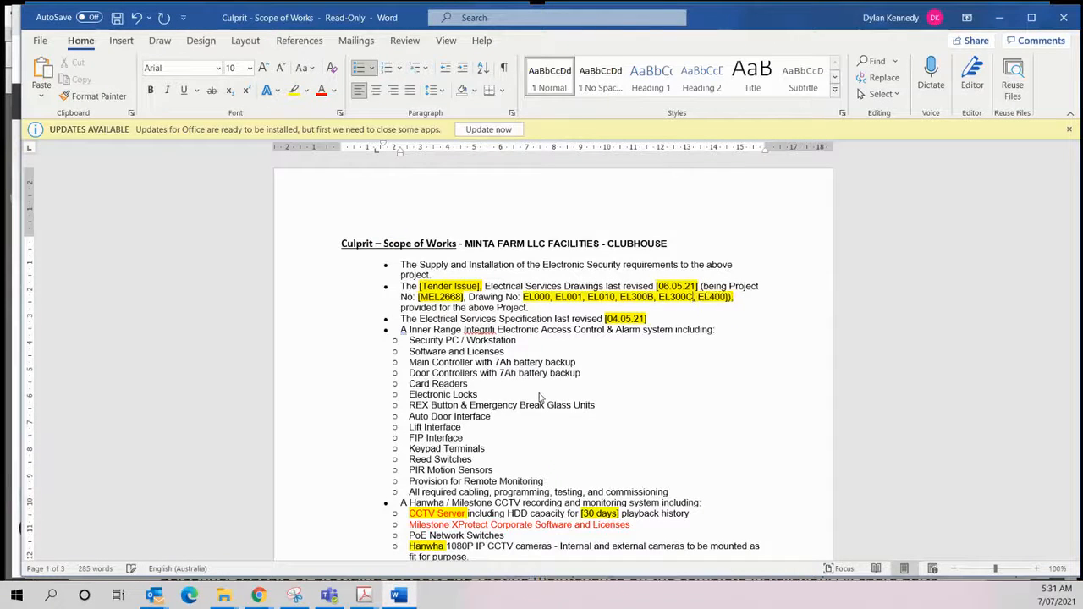
pyautogui.press('Right')
pyautogui.write('EL401')
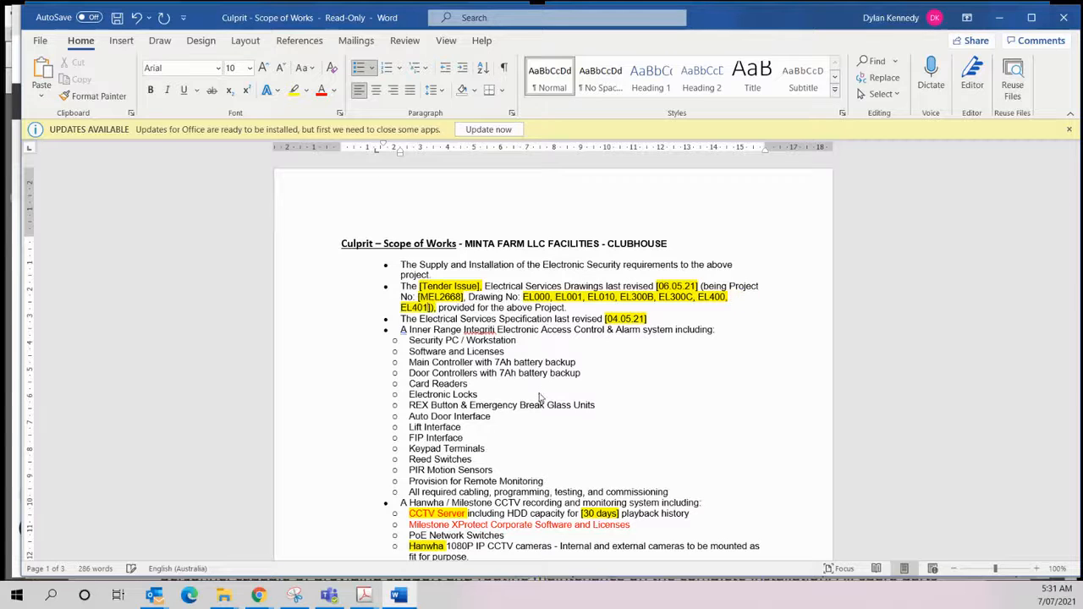
pyautogui.write(',')
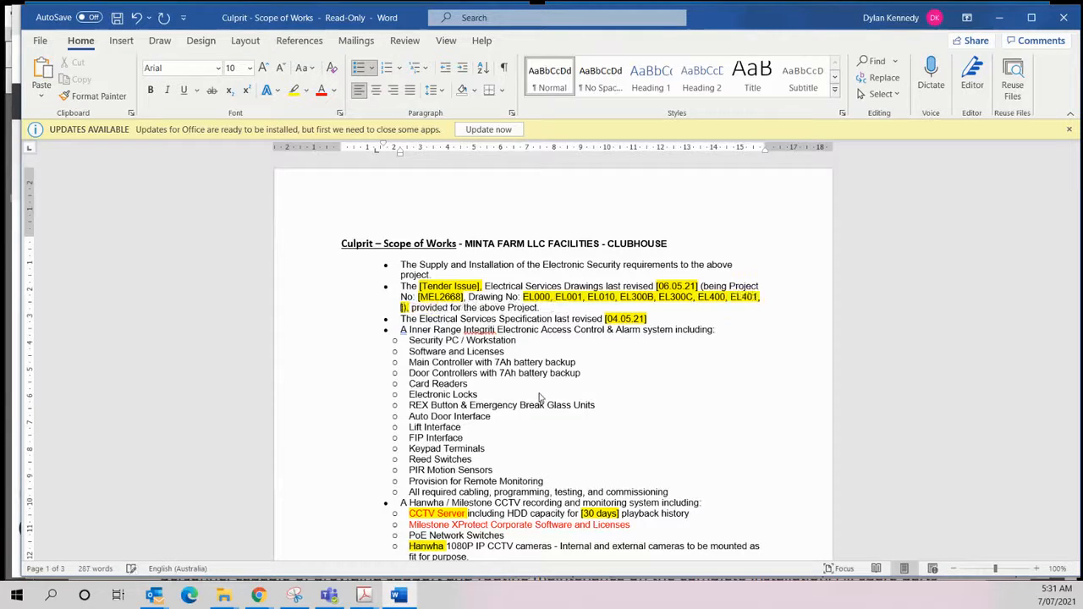
# - Switch to Groundplan and look through the project's plans to see which electrical drawings have been uploaded
pyautogui.hotkey('alt', 'Tab')
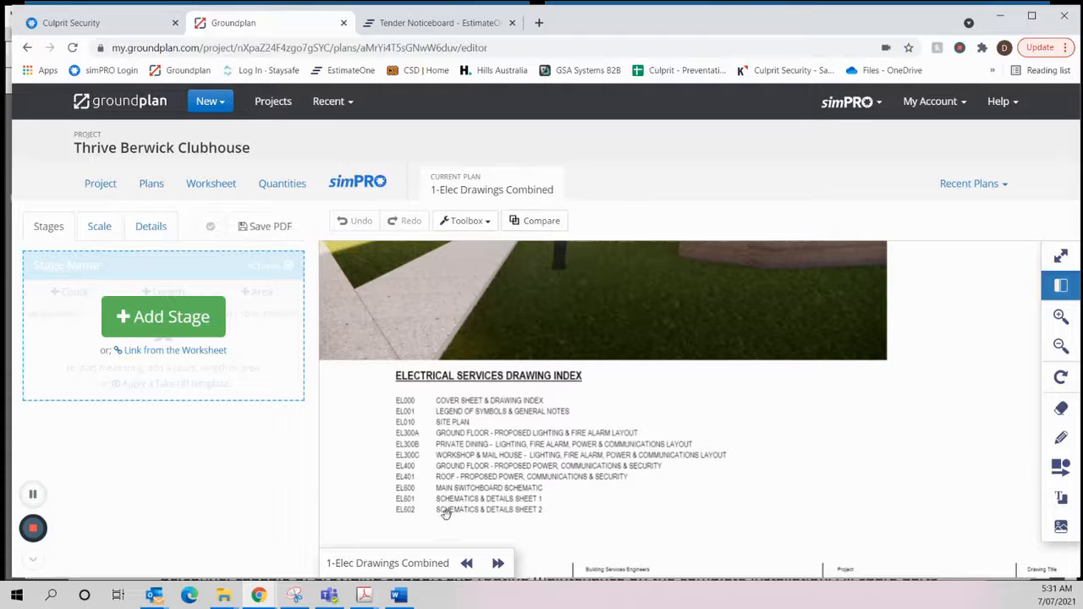
pyautogui.click(150, 184)
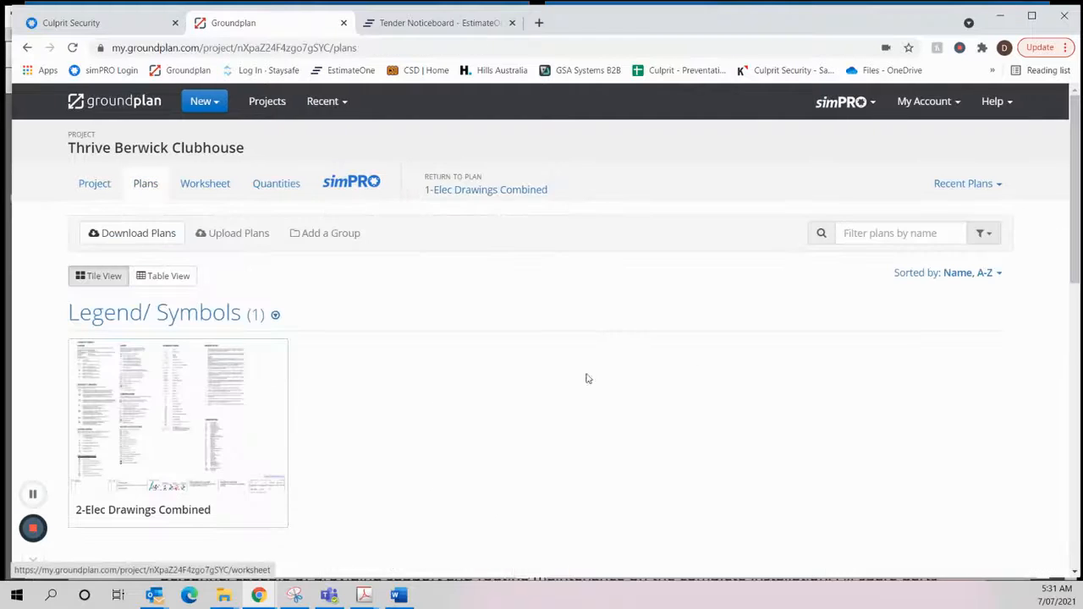
pyautogui.scroll(-5, 587, 380)
pyautogui.scroll(-1, 590, 384)
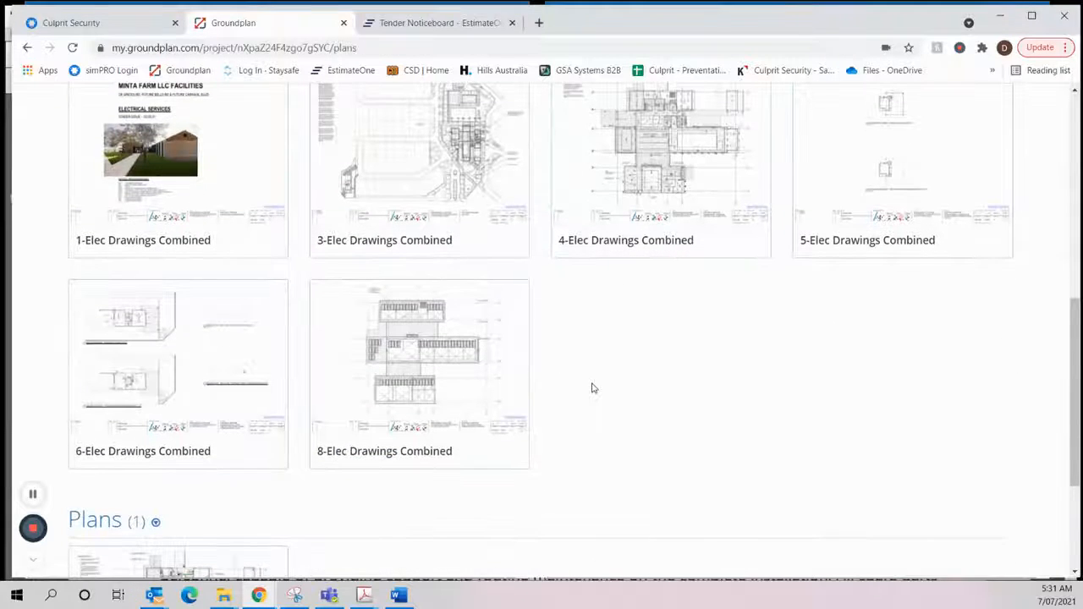
pyautogui.scroll(1, 668, 375)
pyautogui.scroll(-3, 668, 378)
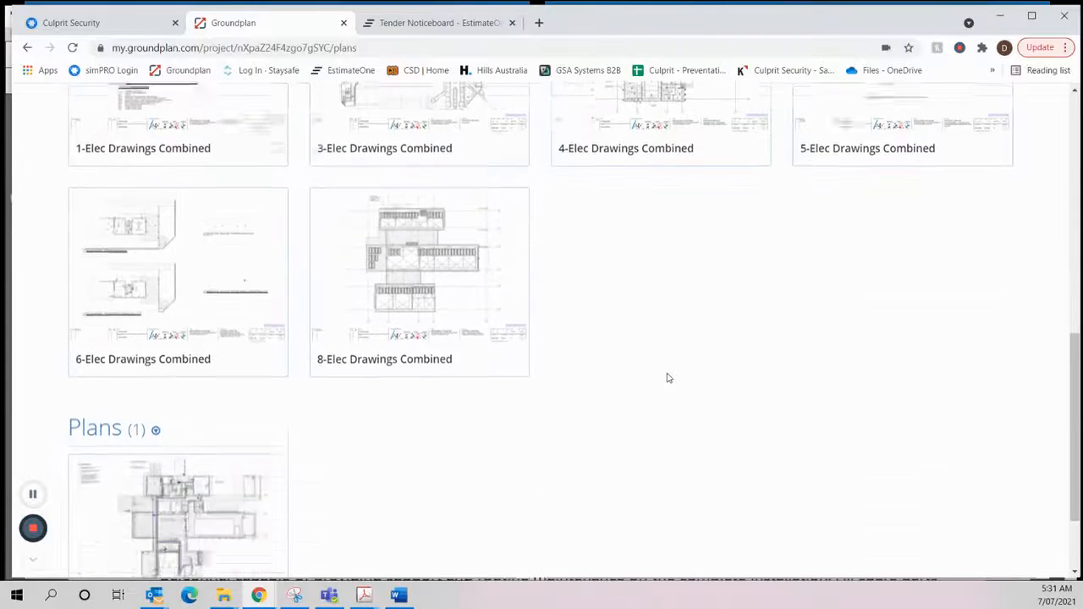
pyautogui.scroll(8, 592, 374)
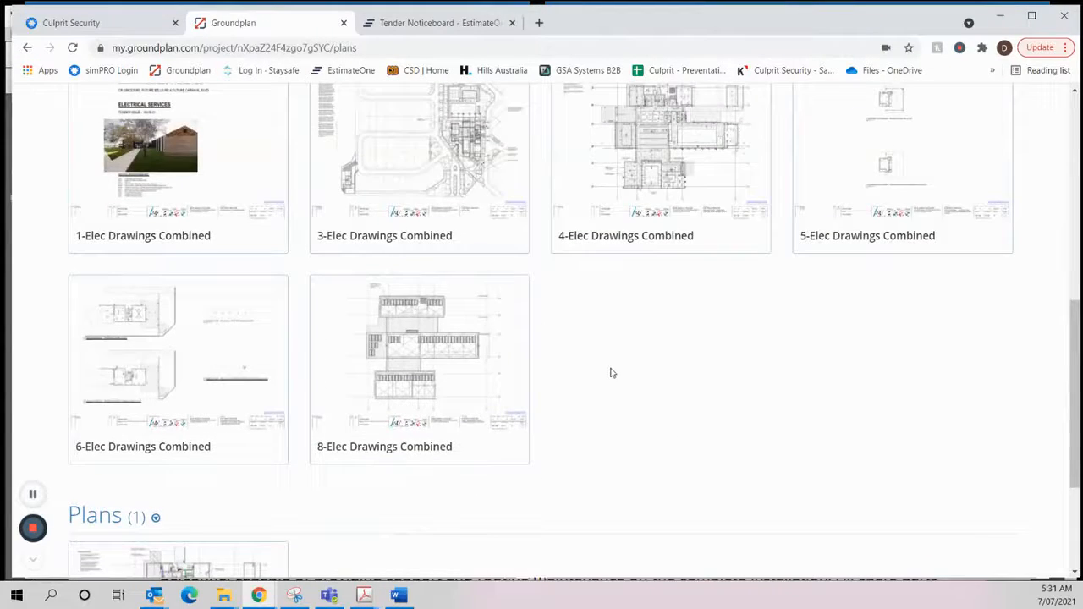
pyautogui.scroll(-7, 552, 356)
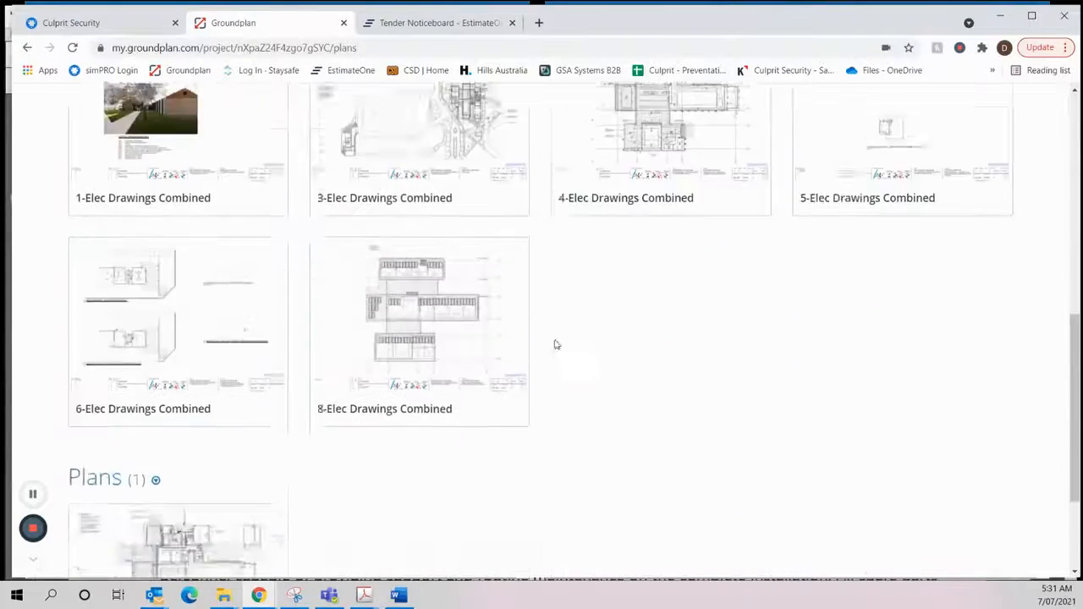
pyautogui.scroll(3, 590, 348)
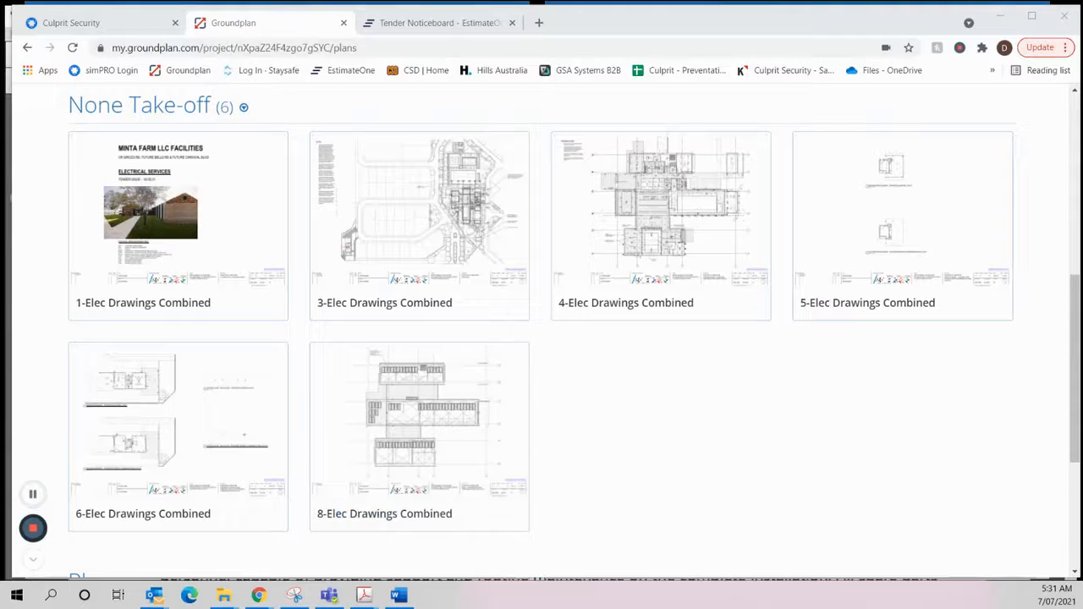
# - Open Elec Drawings Combined.pdf from the clubhouse security RFQ email in Outlook and examine its sheets through to the final schematics pages
pyautogui.hotkey('alt', 'Tab')
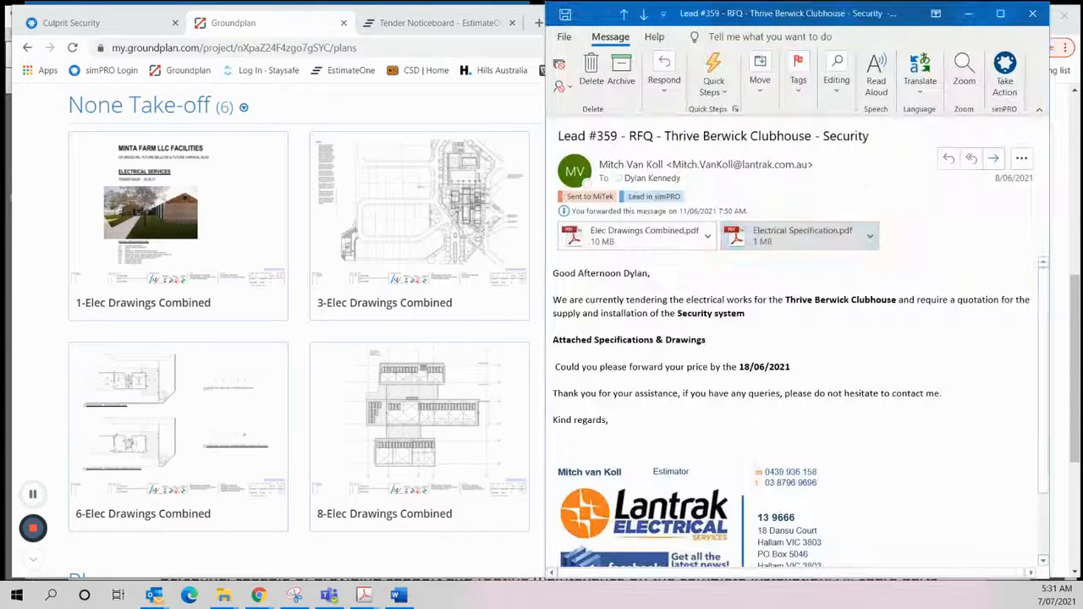
pyautogui.doubleClick(640, 241)
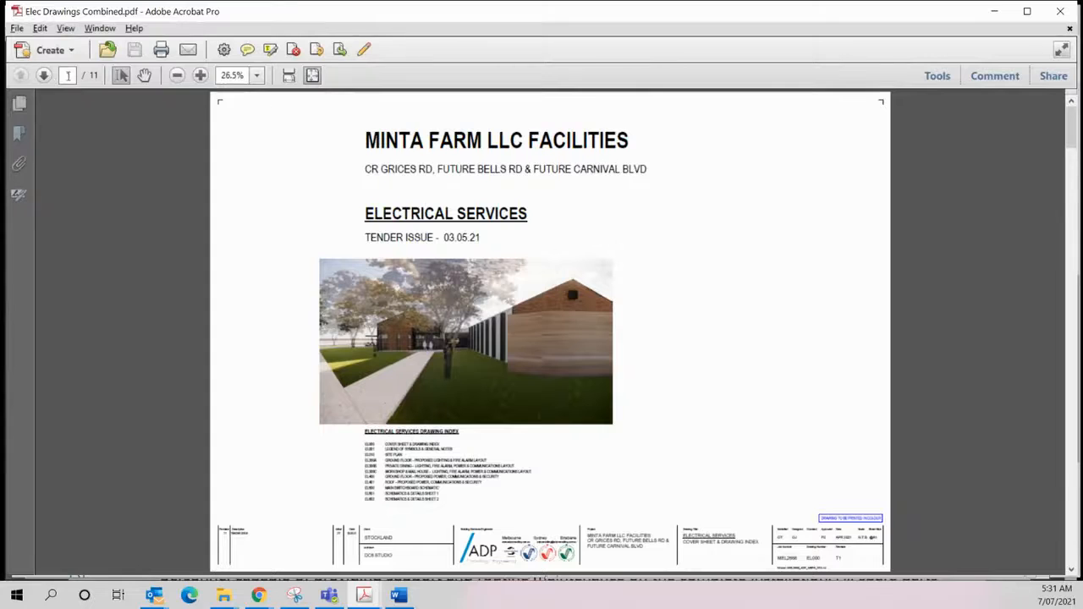
pyautogui.click(44, 76)
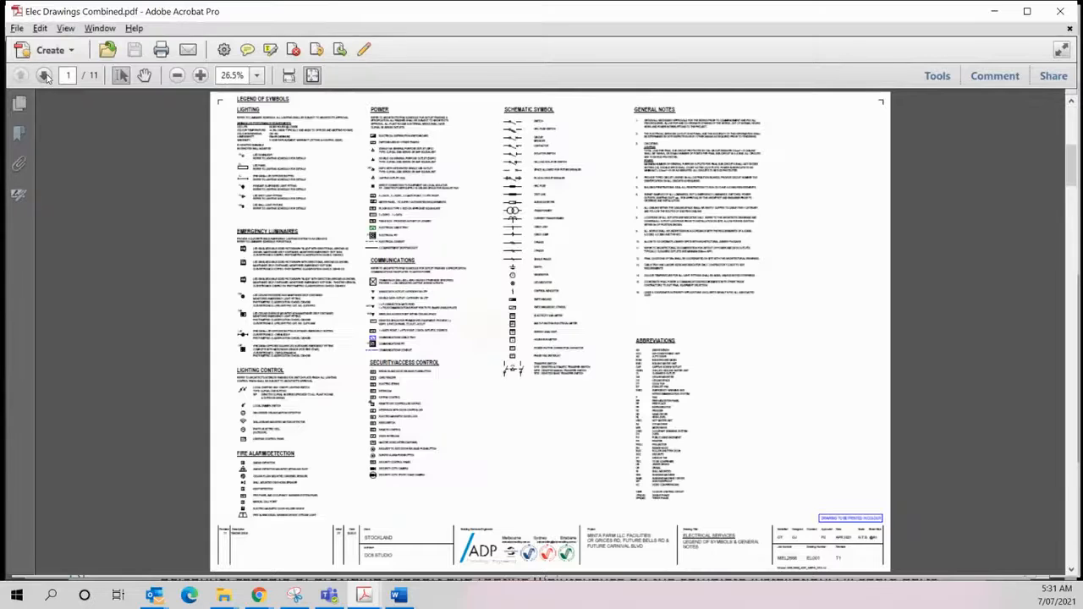
pyautogui.click(44, 75)
pyautogui.click(44, 76)
pyautogui.click(44, 75)
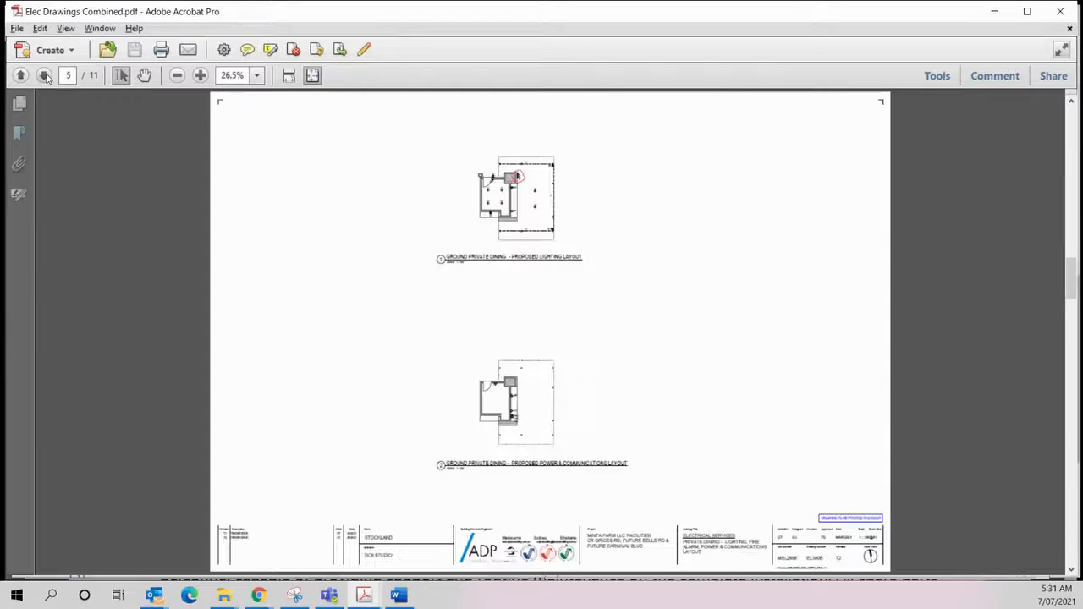
pyautogui.click(44, 75)
pyautogui.click(45, 75)
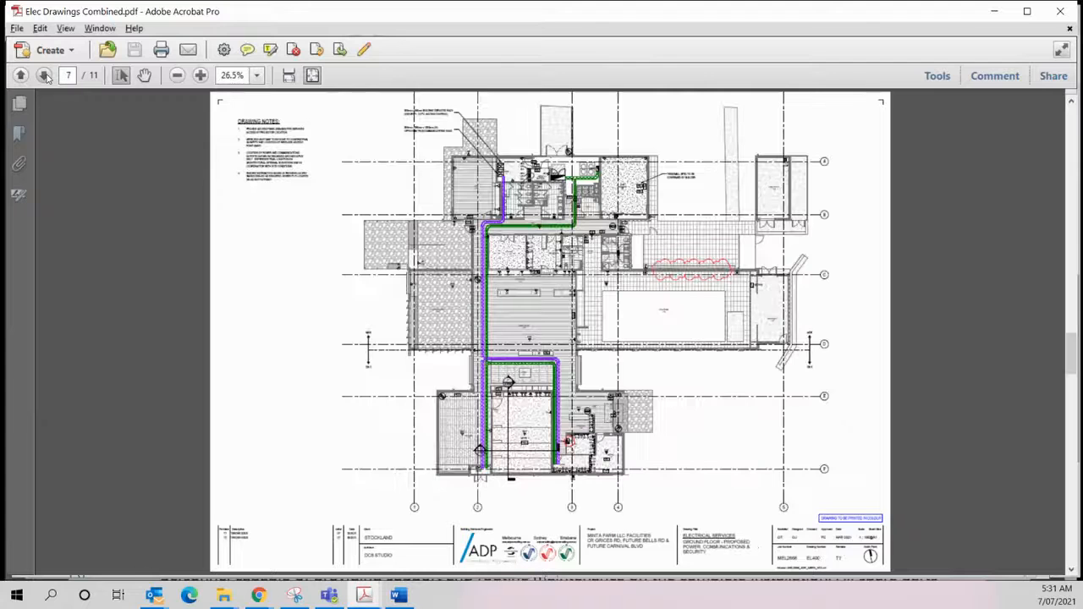
pyautogui.click(44, 75)
pyautogui.click(44, 75)
pyautogui.click(44, 76)
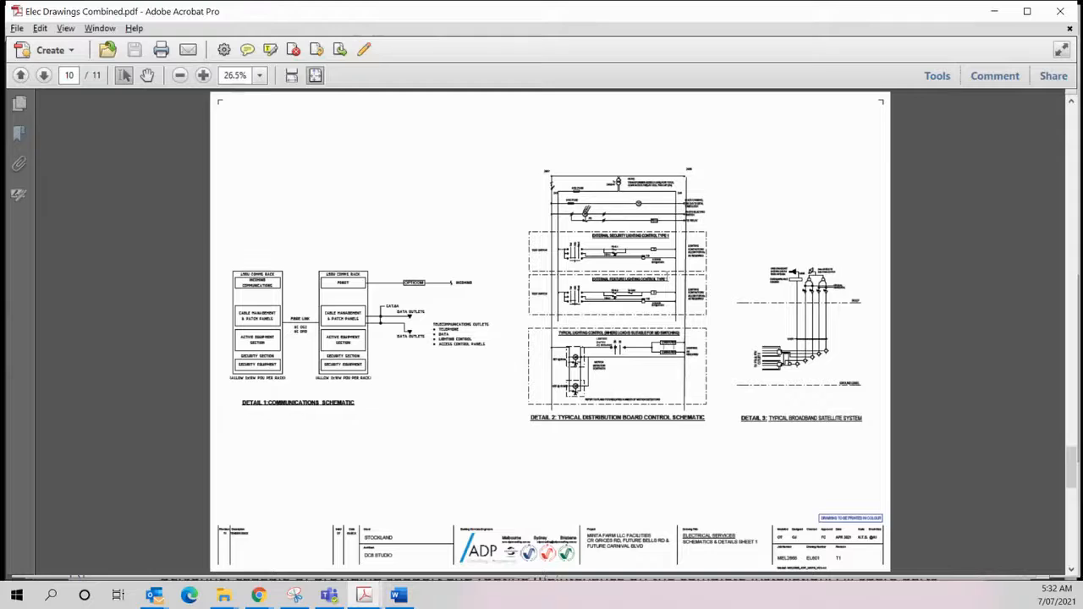
pyautogui.click(44, 76)
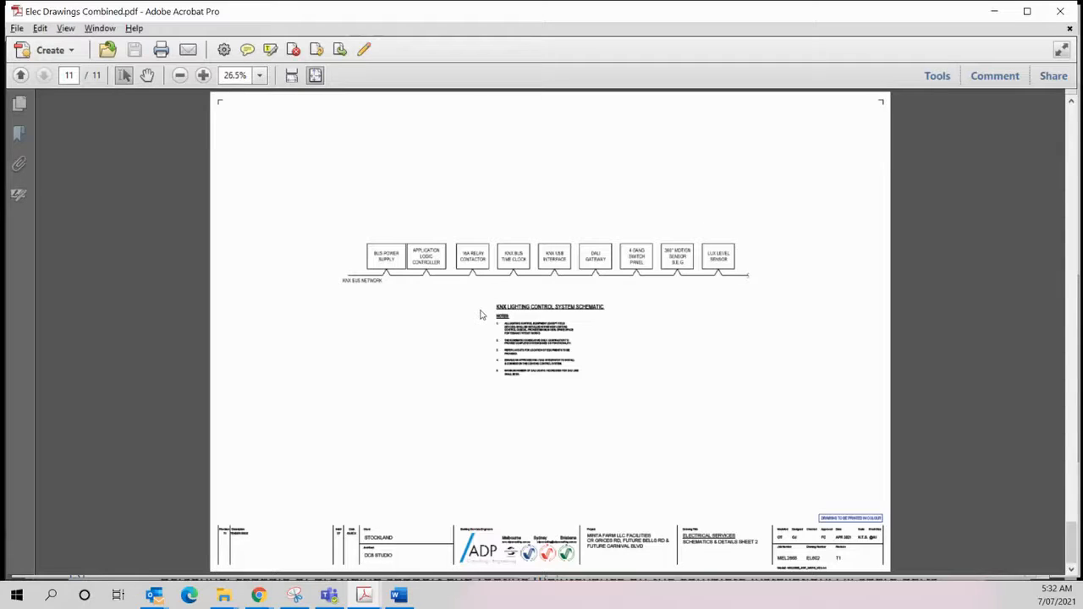
pyautogui.click(21, 76)
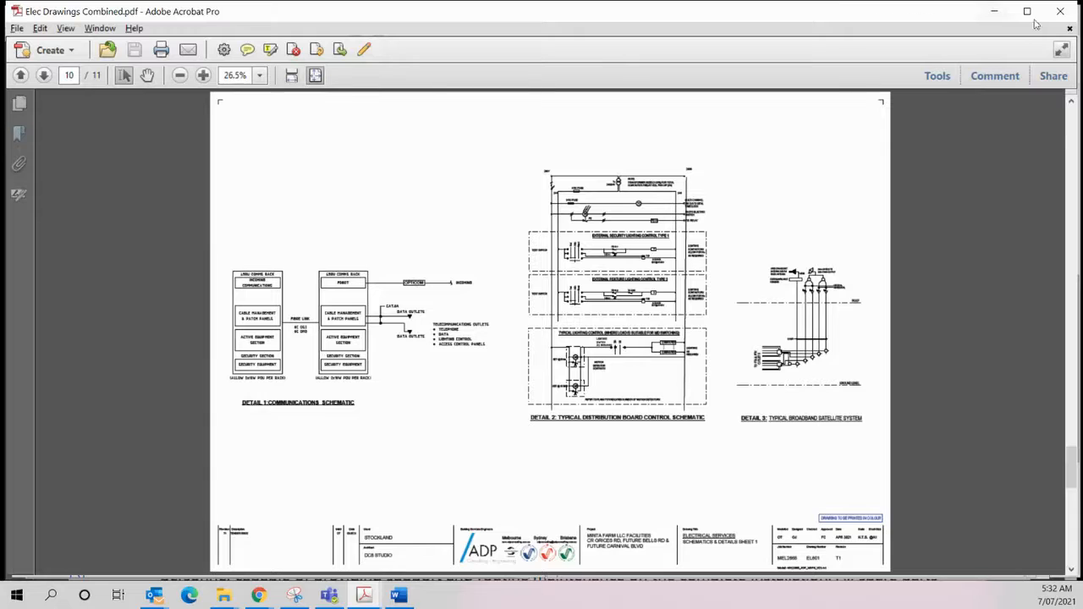
# - Close the PDF and upload pages 9-11 of Elec Drawings Combined.pdf from the email to Groundplan's None Take-off group
pyautogui.click(1063, 14)
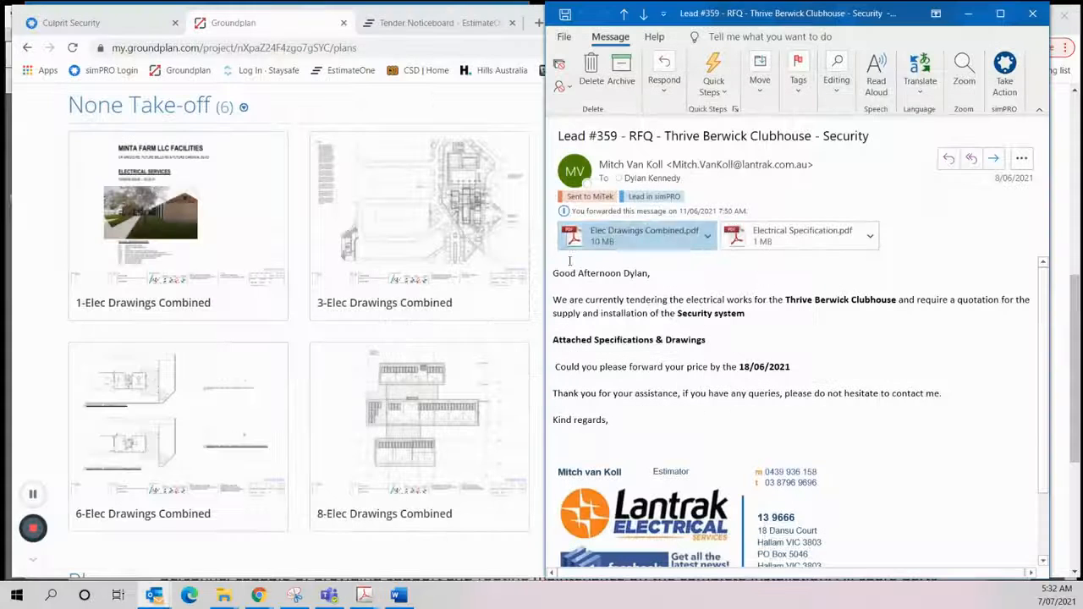
pyautogui.moveTo(619, 242); pyautogui.dragTo(499, 354)
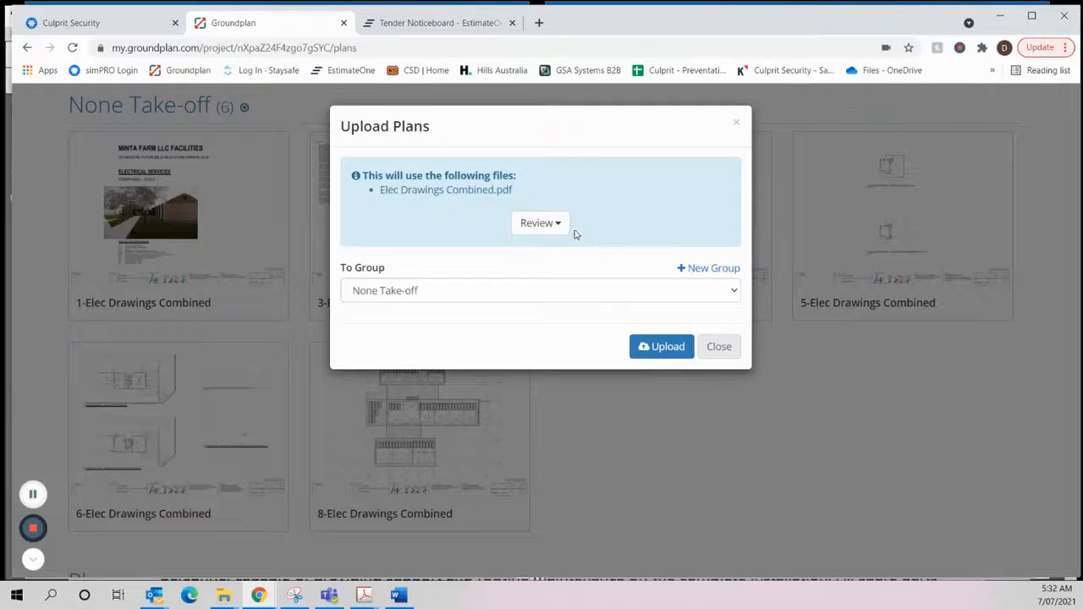
pyautogui.click(565, 226)
pyautogui.click(591, 230)
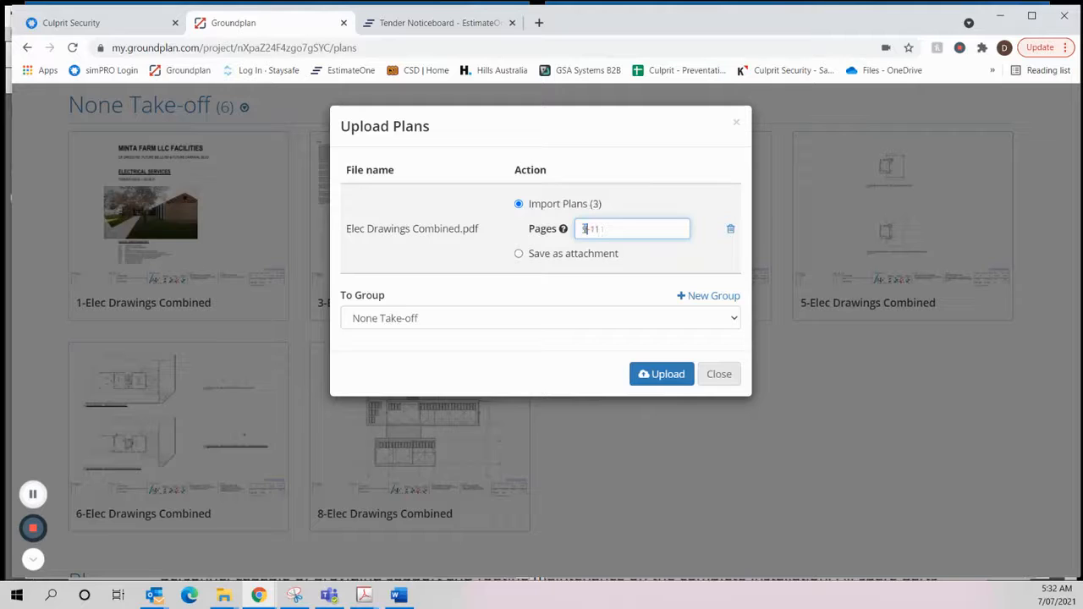
pyautogui.click(665, 375)
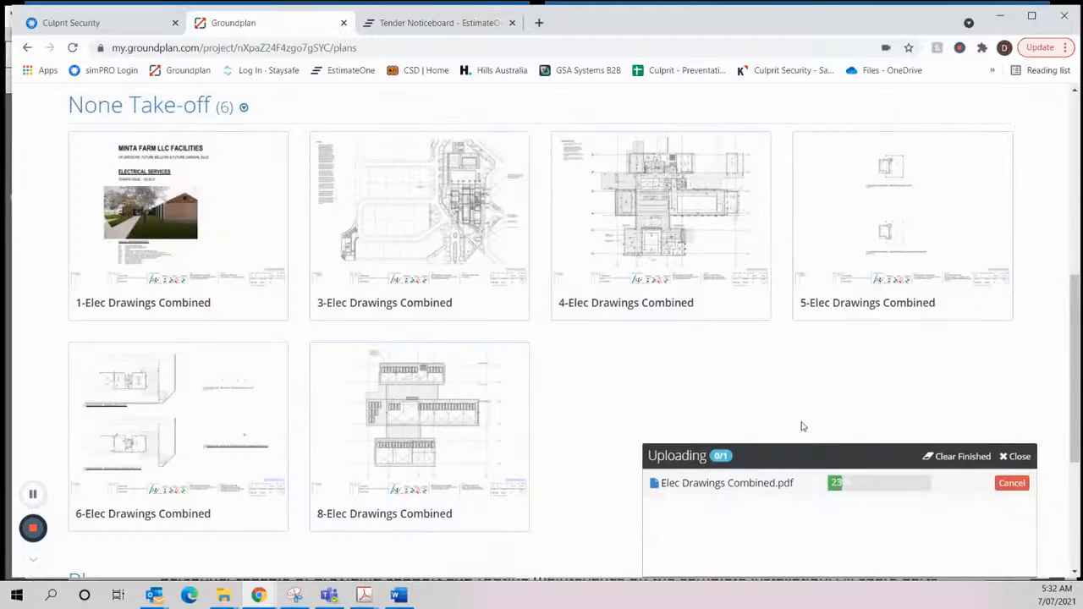
# - Examine the newly uploaded Elec Drawings Combined sheets in the None Take-off group and dismiss the finished upload
pyautogui.scroll(-3, 576, 375)
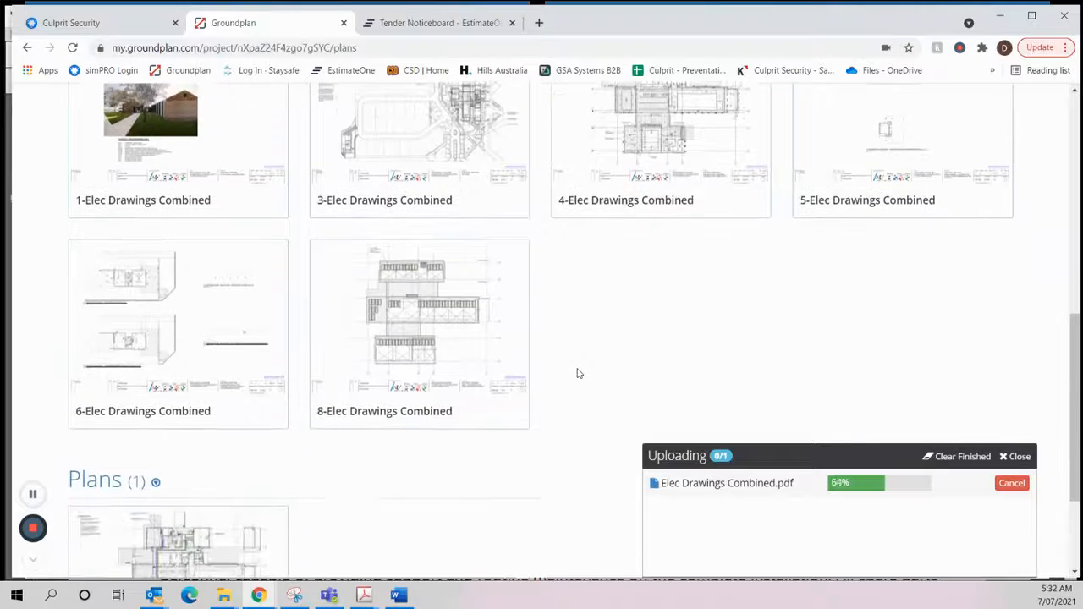
pyautogui.scroll(4, 576, 309)
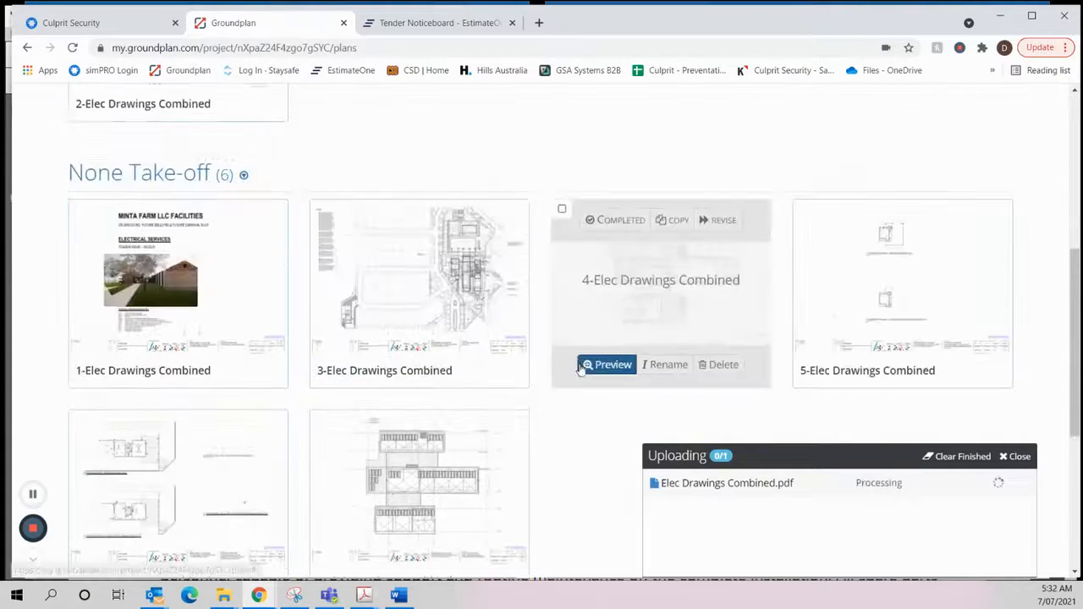
pyautogui.scroll(3, 614, 455)
pyautogui.scroll(-6, 524, 256)
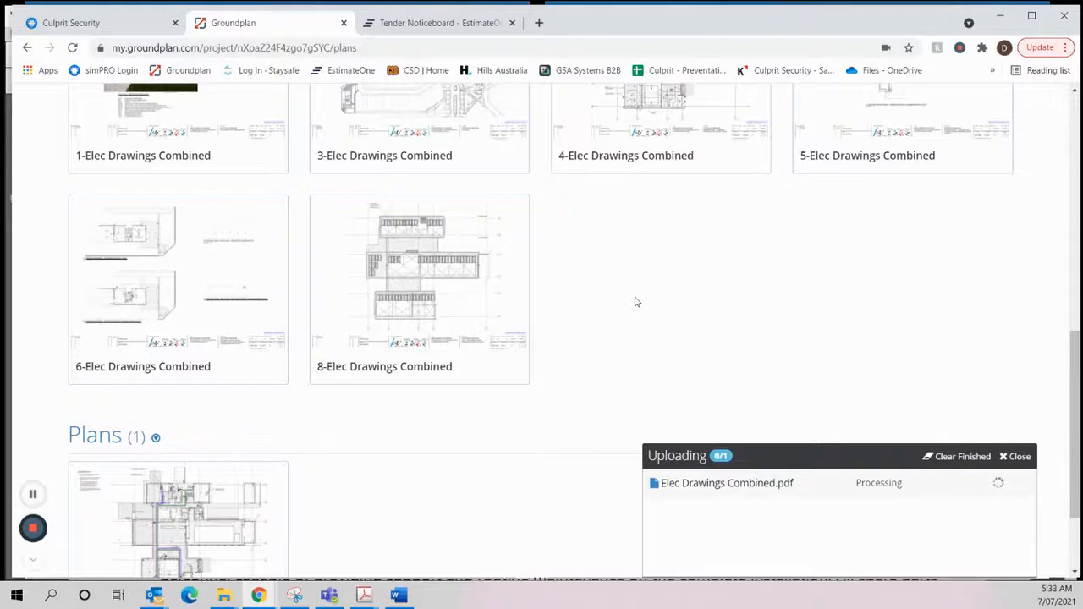
pyautogui.moveTo(730, 208)
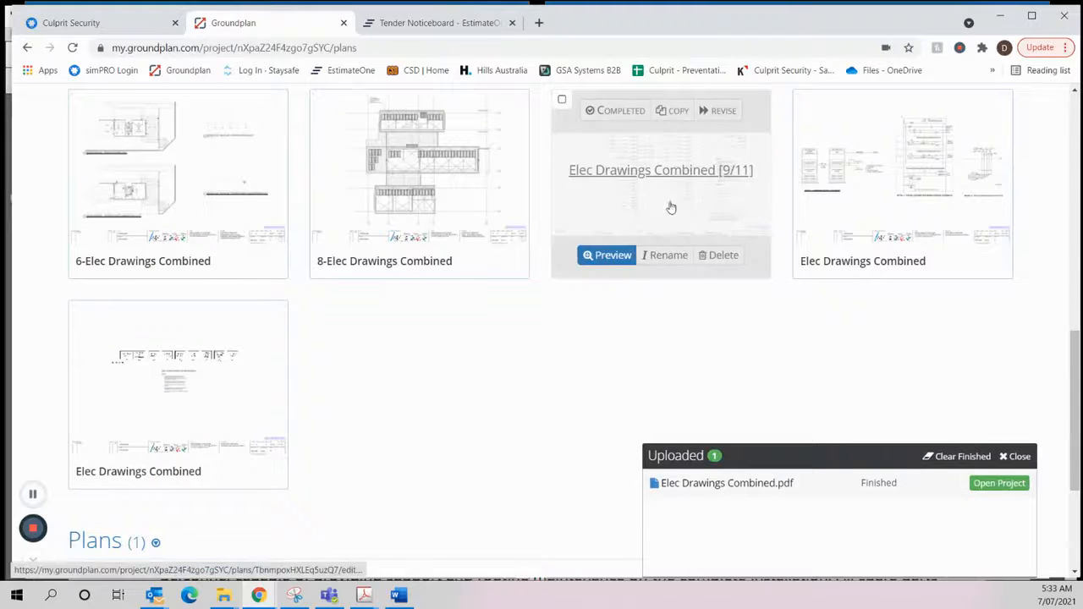
pyautogui.moveTo(279, 383)
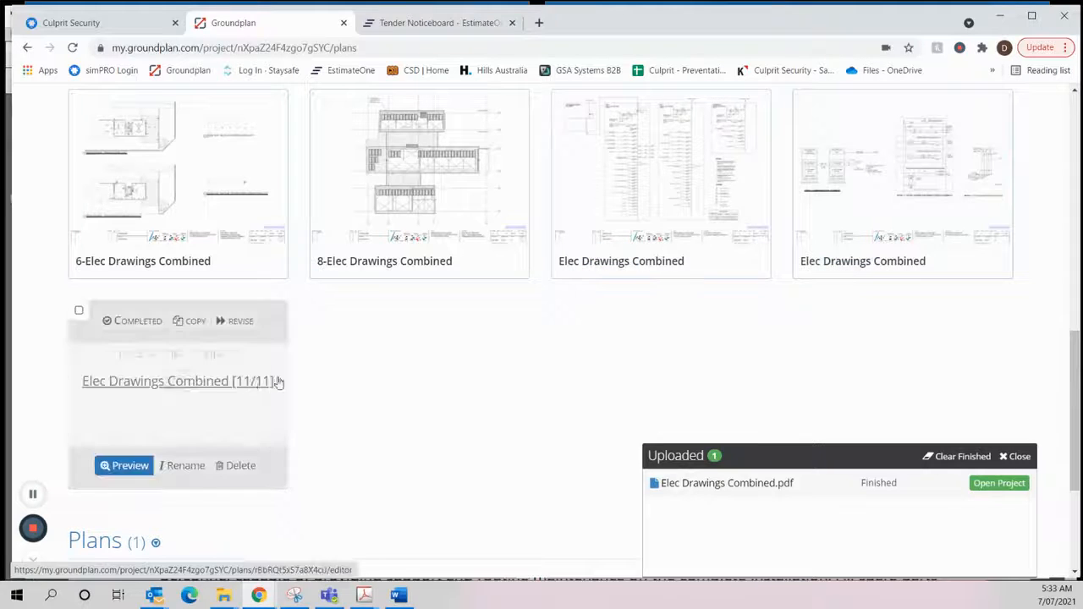
pyautogui.moveTo(927, 220)
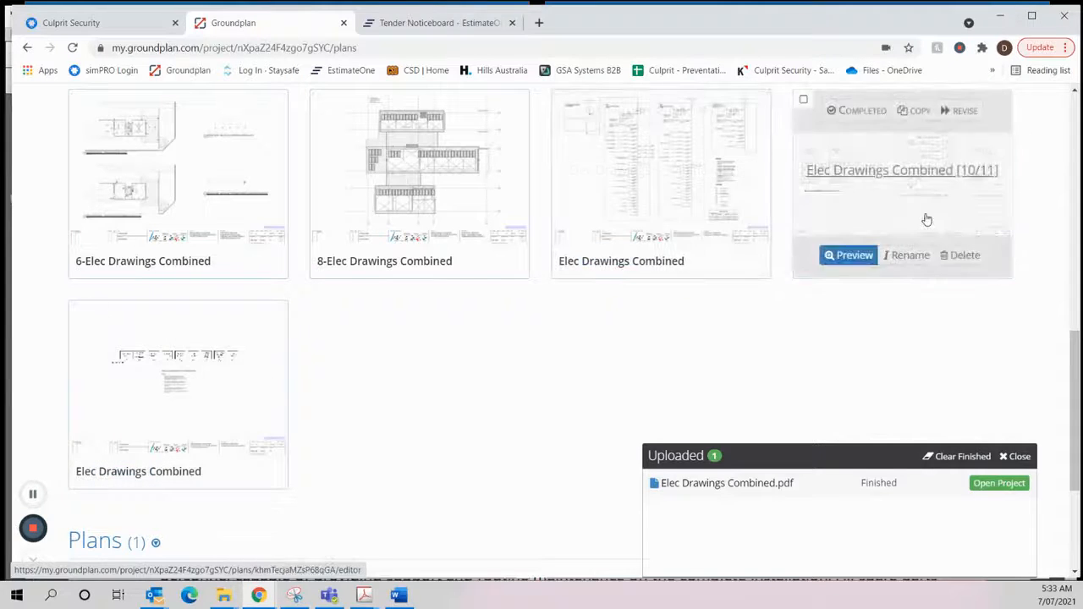
pyautogui.click(962, 462)
# - Reopen the 1-Elec Drawings Combined plan to read its drawing index
pyautogui.scroll(1, 838, 375)
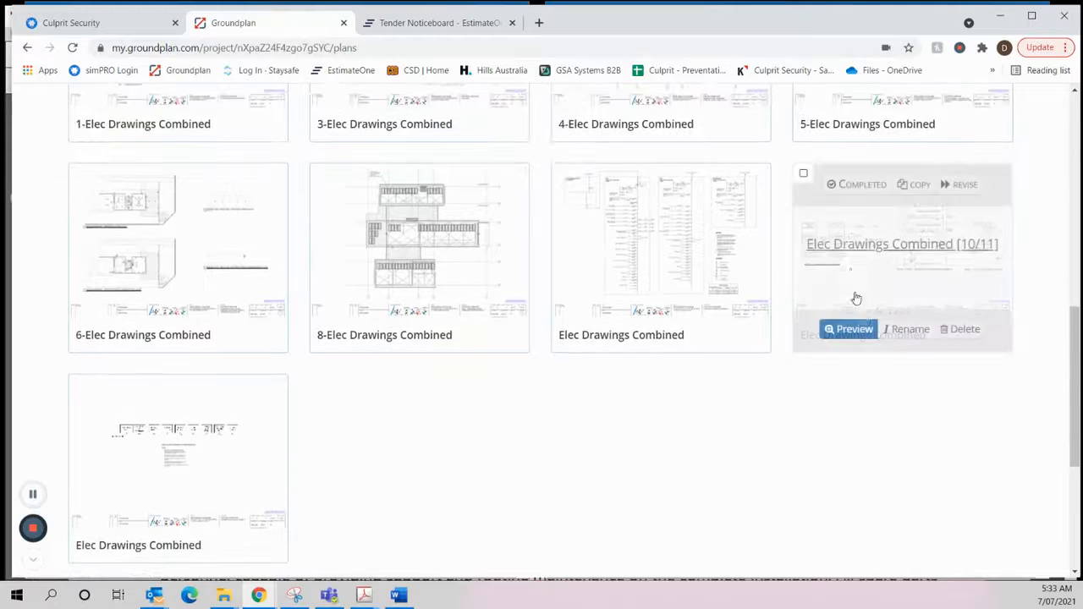
pyautogui.scroll(6, 215, 283)
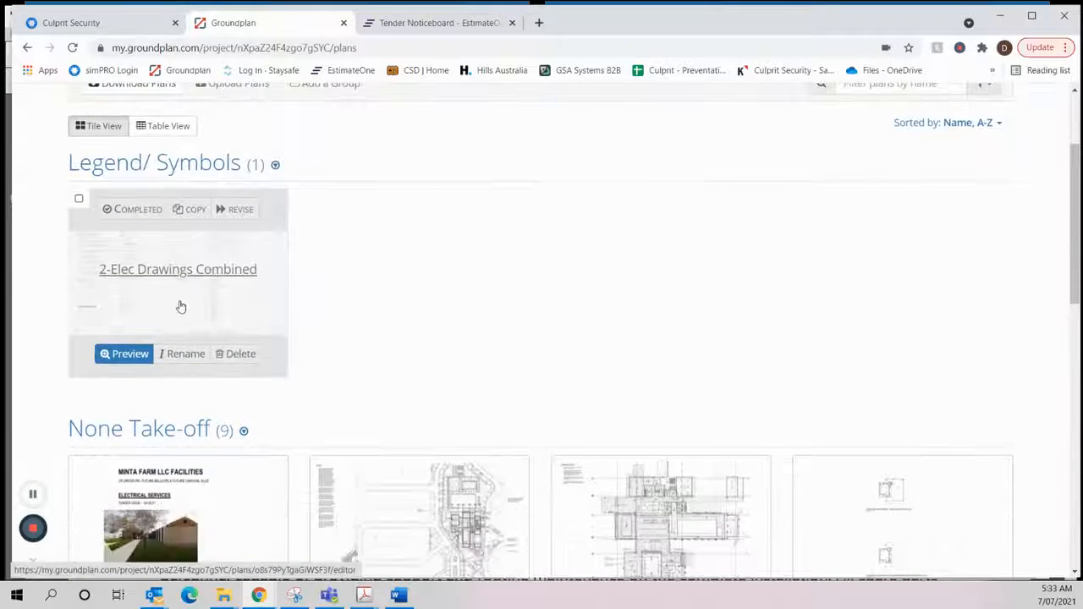
pyautogui.scroll(-3, 302, 348)
pyautogui.click(222, 426)
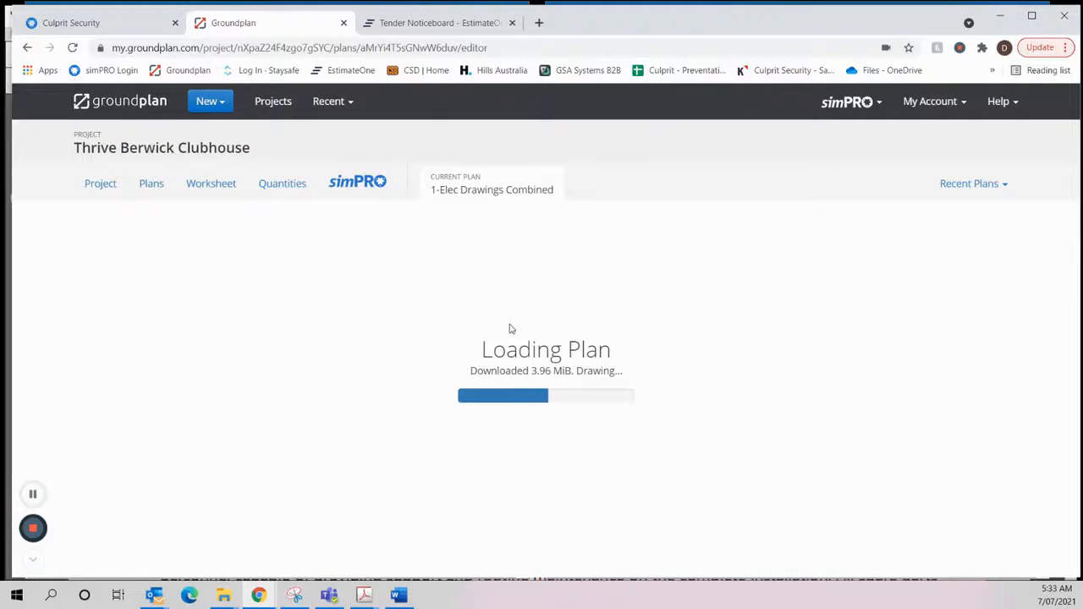
pyautogui.scroll(5, 589, 506)
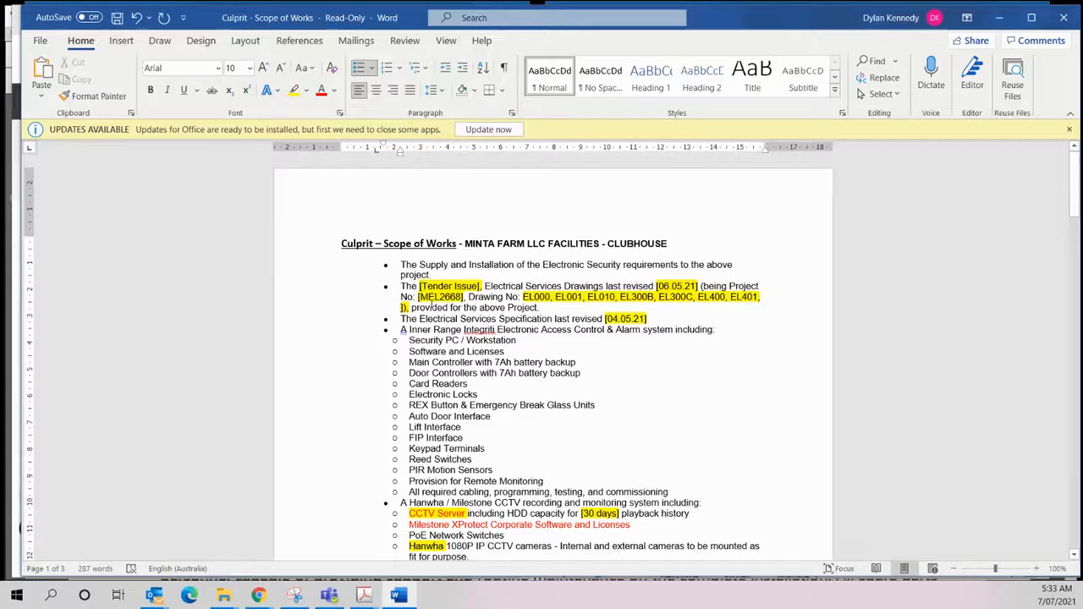
# - Finish the drawing number list in the Scope of Works with "and EL601" and delete its closing brackets
pyautogui.press('BackSpace')
pyautogui.press('BackSpace')
pyautogui.press('BackSpace')
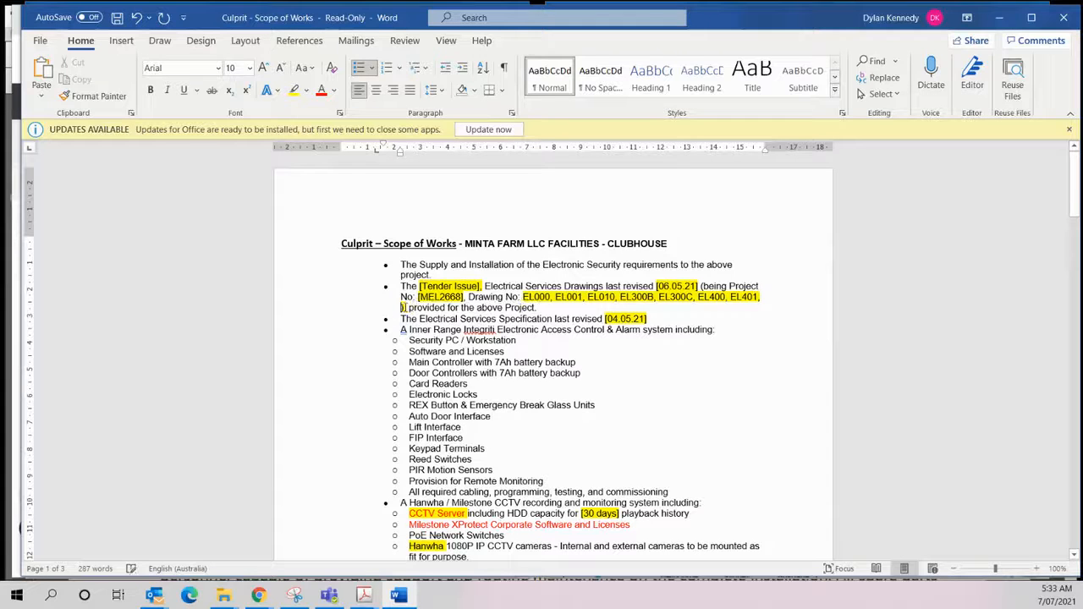
pyautogui.press('BackSpace')
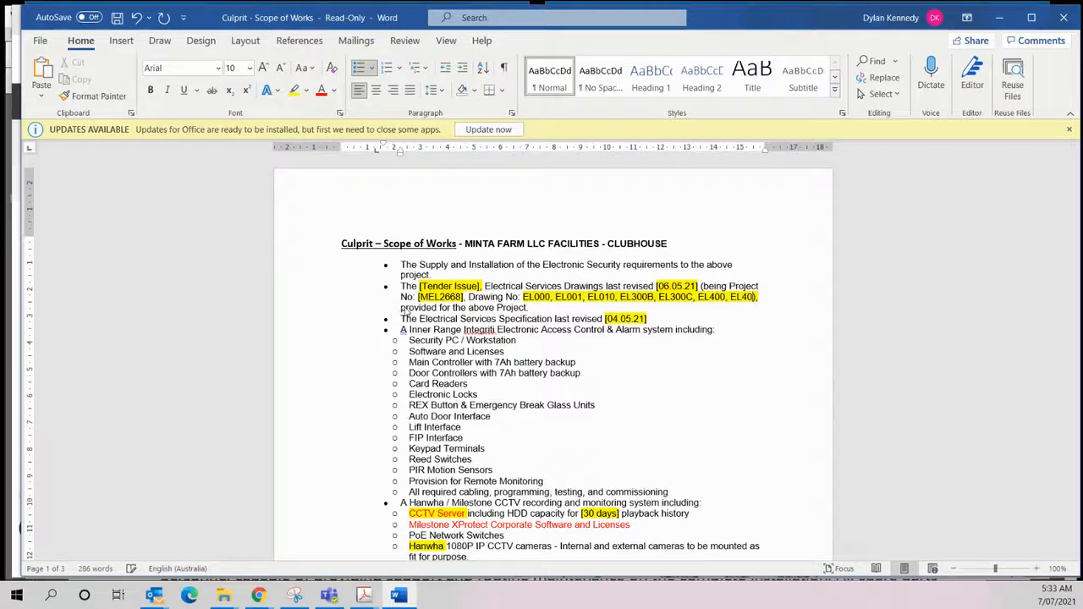
pyautogui.write('and ')
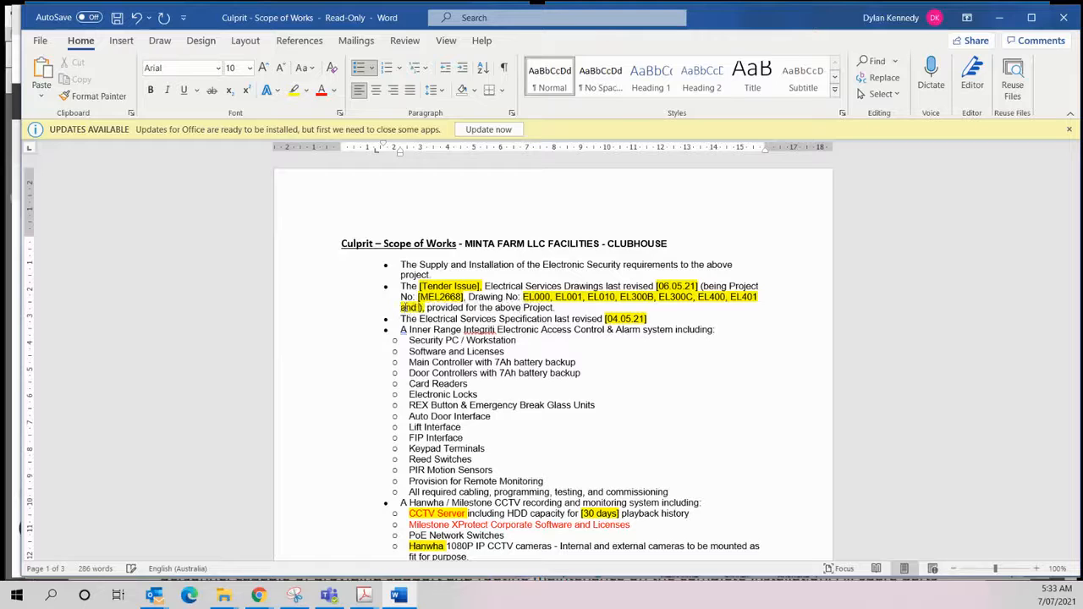
pyautogui.write('EL601')
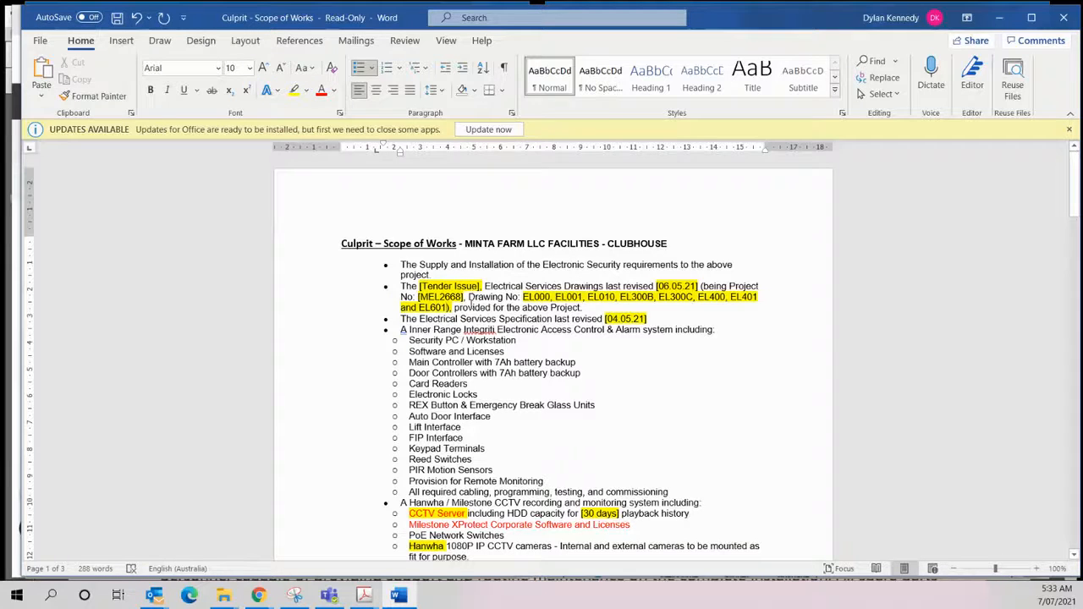
pyautogui.press('BackSpace')
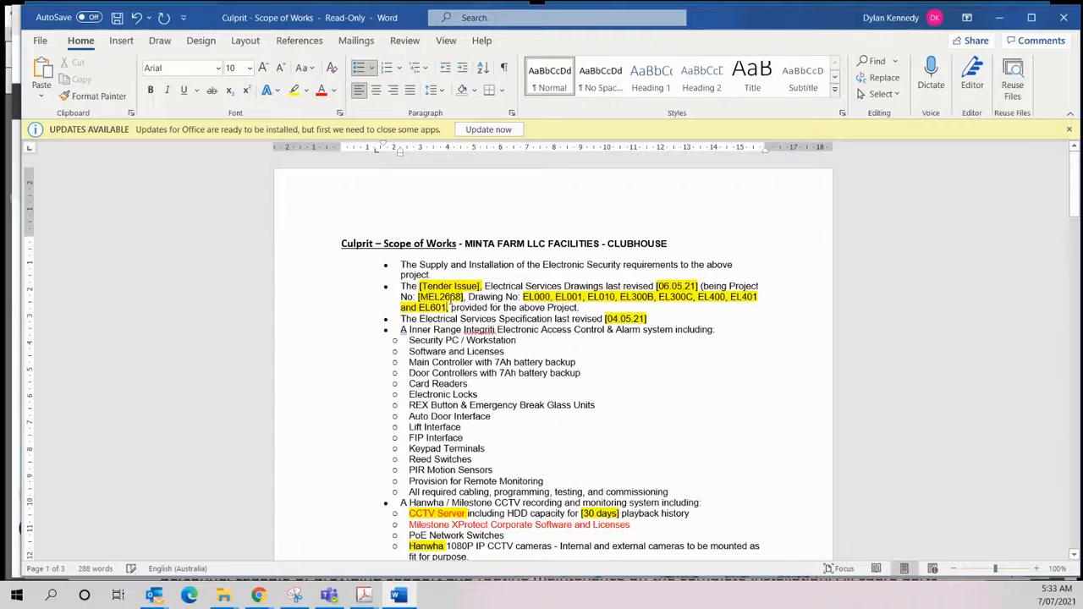
# - Remove the yellow highlight from the drawing number list EL000 to EL601
pyautogui.moveTo(447, 307); pyautogui.dragTo(525, 298)
pyautogui.click(295, 92)
pyautogui.click(692, 350)
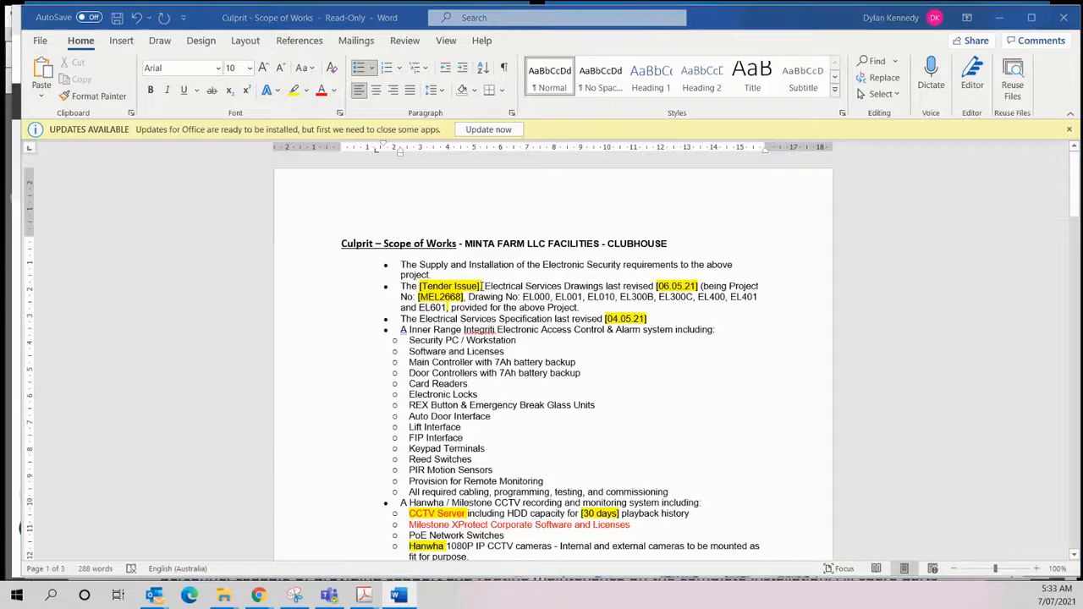
# - Switch to Groundplan and check the title block of the 1-Elec Drawings Combined cover sheet against the Scope of Works
pyautogui.hotkey('alt', 'Tab')
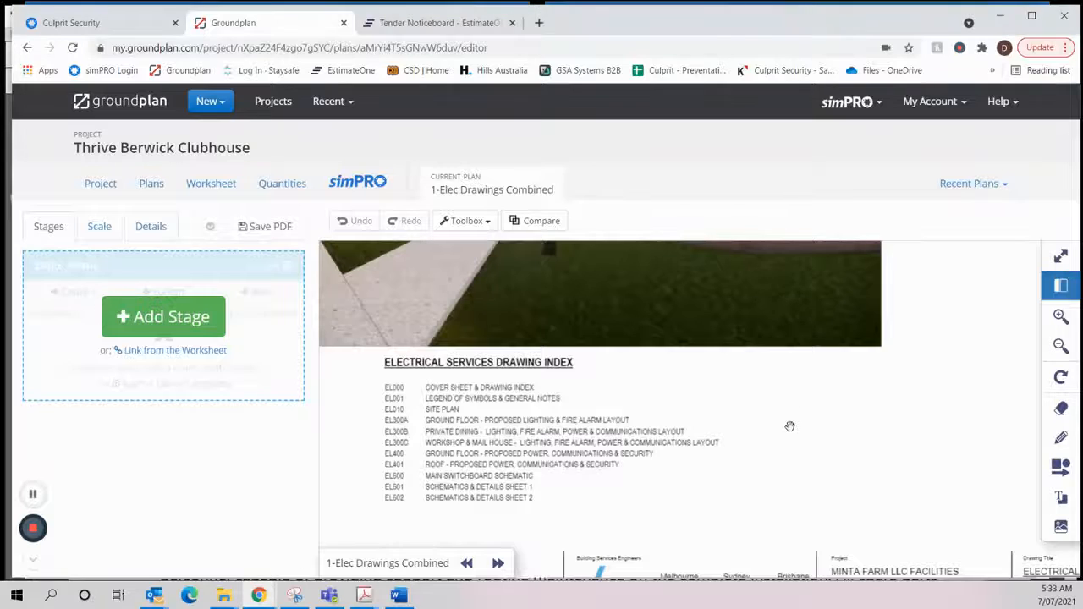
pyautogui.scroll(3, 358, 505)
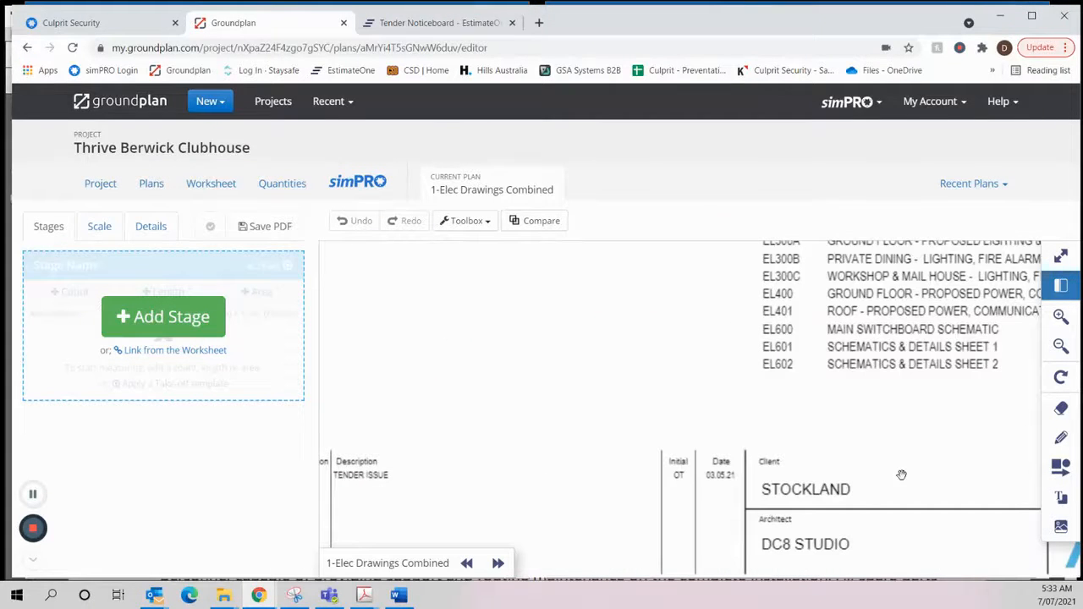
pyautogui.moveTo(901, 475); pyautogui.dragTo(717, 442)
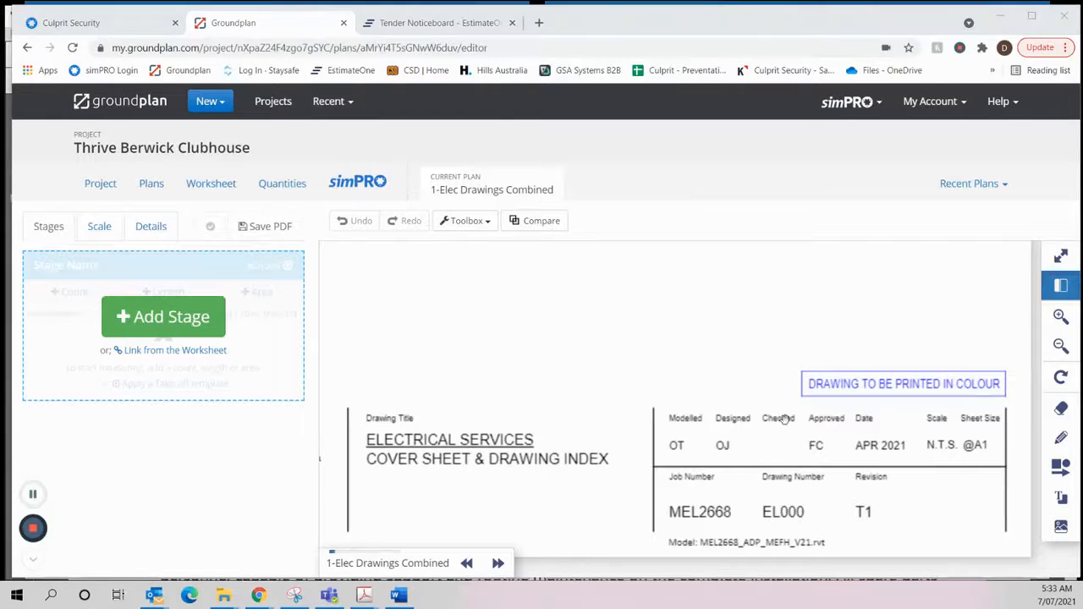
pyautogui.hotkey('alt', 'Tab')
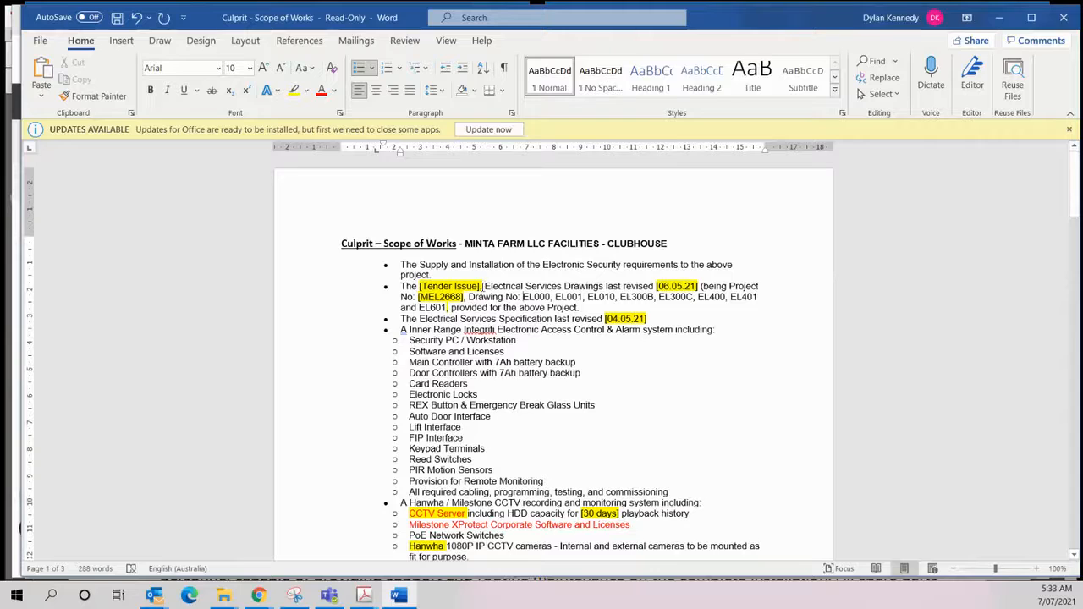
# - Remove the square brackets and yellow highlight from "Tender Issue" in the Scope of Works
pyautogui.click(480, 287)
pyautogui.press('BackSpace')
pyautogui.click(423, 287)
pyautogui.press('BackSpace')
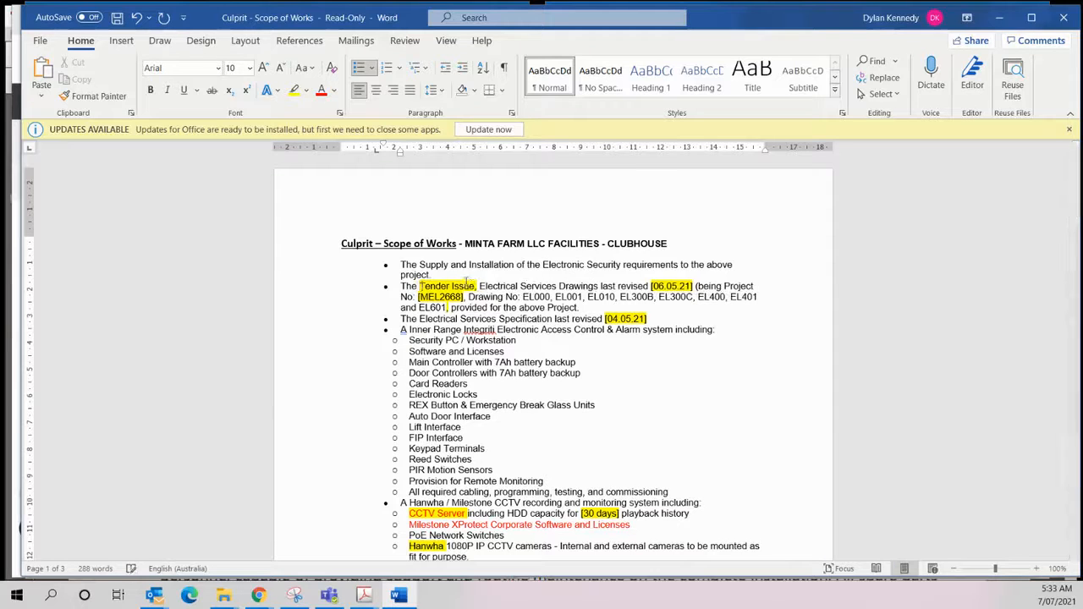
pyautogui.moveTo(477, 288); pyautogui.dragTo(419, 288)
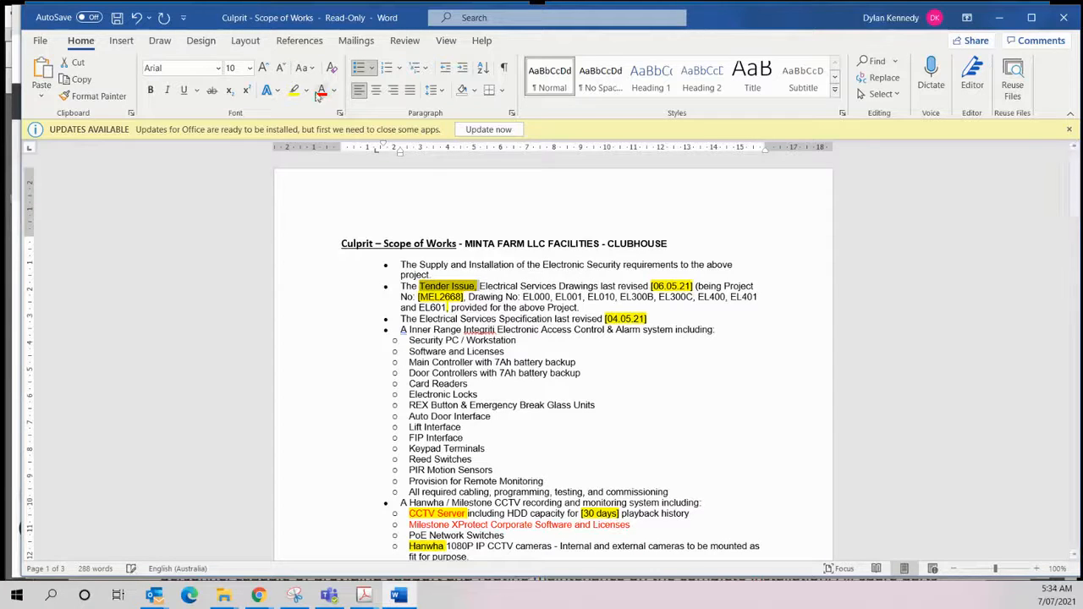
pyautogui.click(294, 91)
# - Remove the square brackets and yellow highlight from the drawings' revision date 06.05.21
pyautogui.click(694, 286)
pyautogui.press('BackSpace')
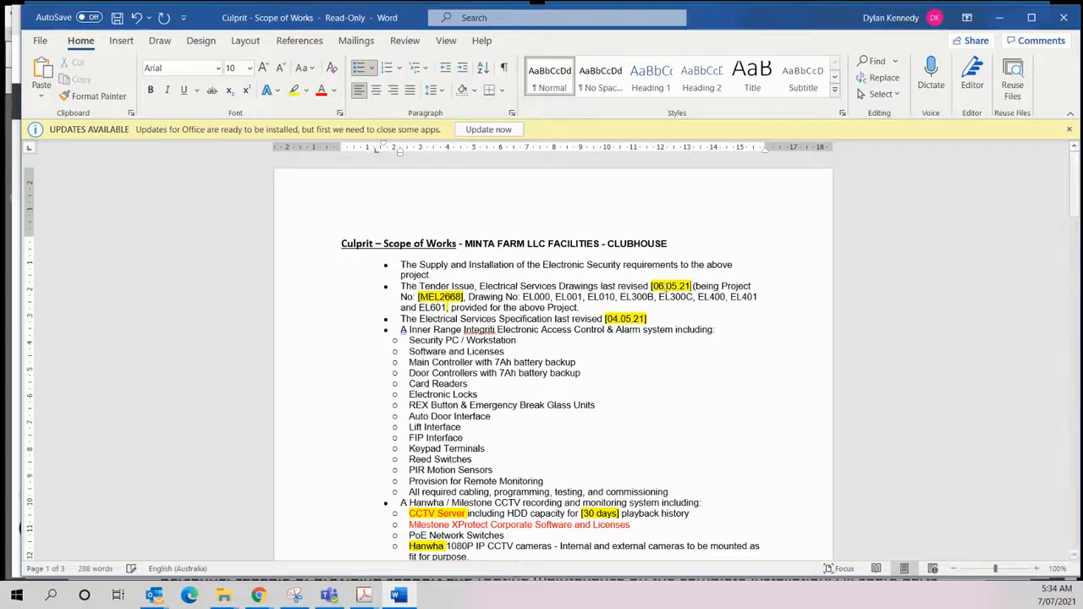
pyautogui.click(653, 286)
pyautogui.press('BackSpace')
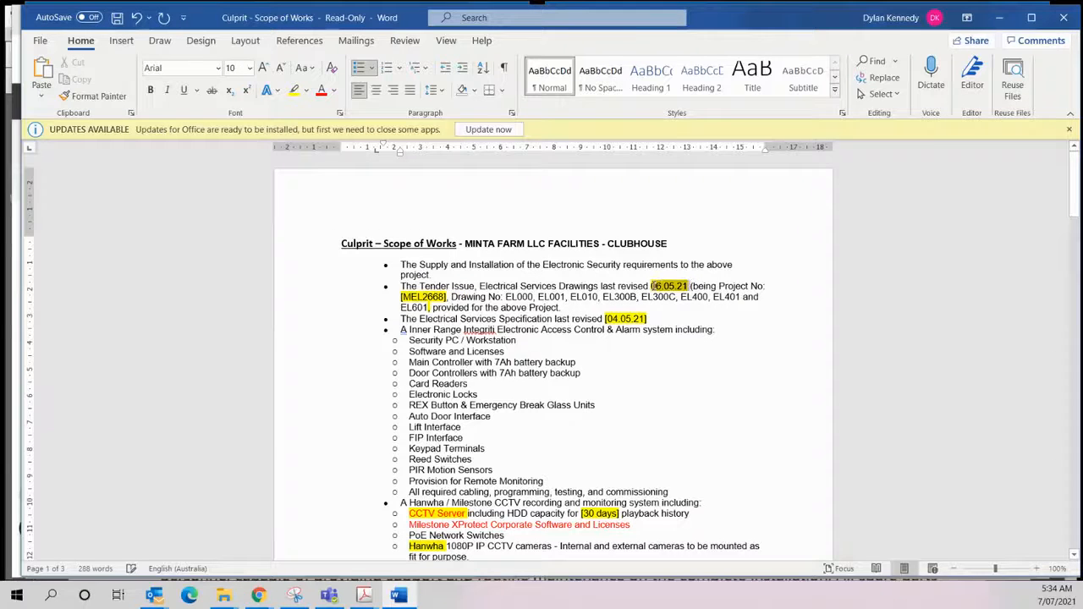
pyautogui.click(294, 91)
# - Remove the square brackets and highlight from project number MEL2668, and clear the leftover highlight on the comma after EL601
pyautogui.moveTo(448, 297); pyautogui.dragTo(400, 297)
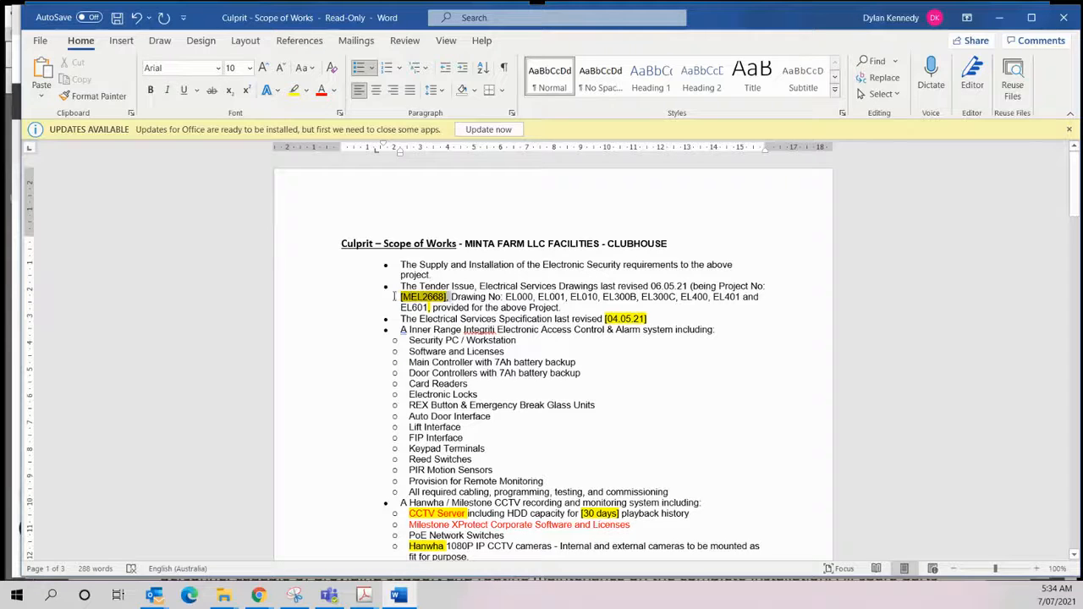
pyautogui.click(449, 298)
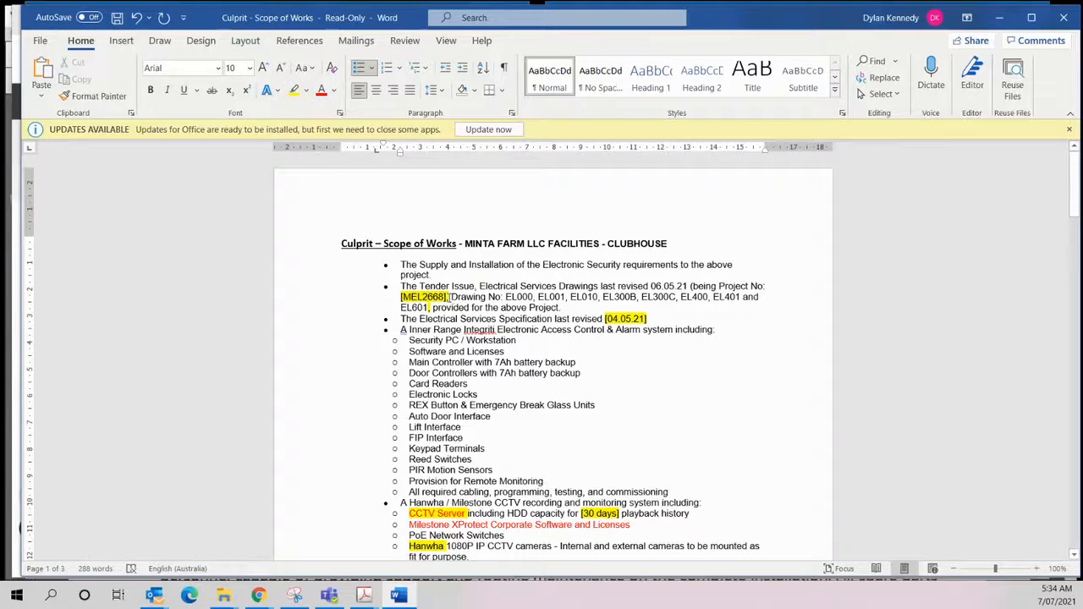
pyautogui.press('Delete')
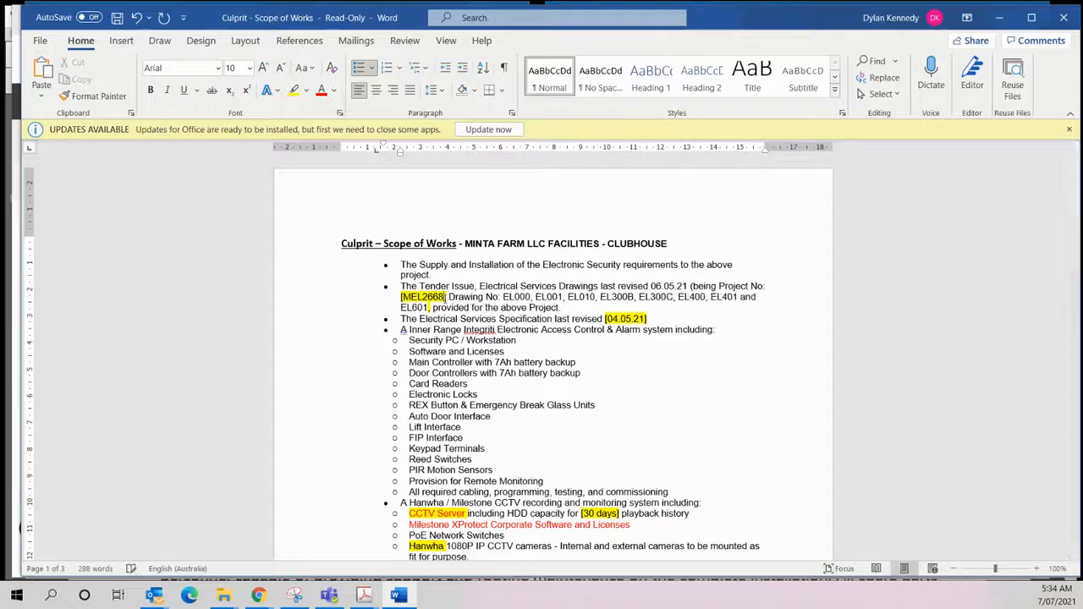
pyautogui.click(404, 297)
pyautogui.press('BackSpace')
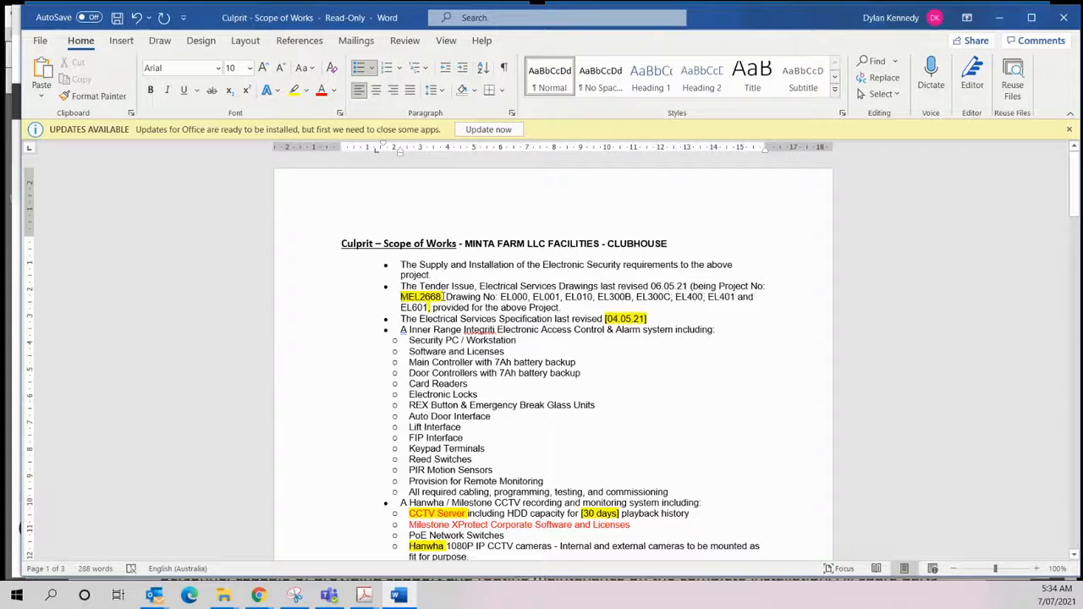
pyautogui.moveTo(446, 297); pyautogui.dragTo(401, 297)
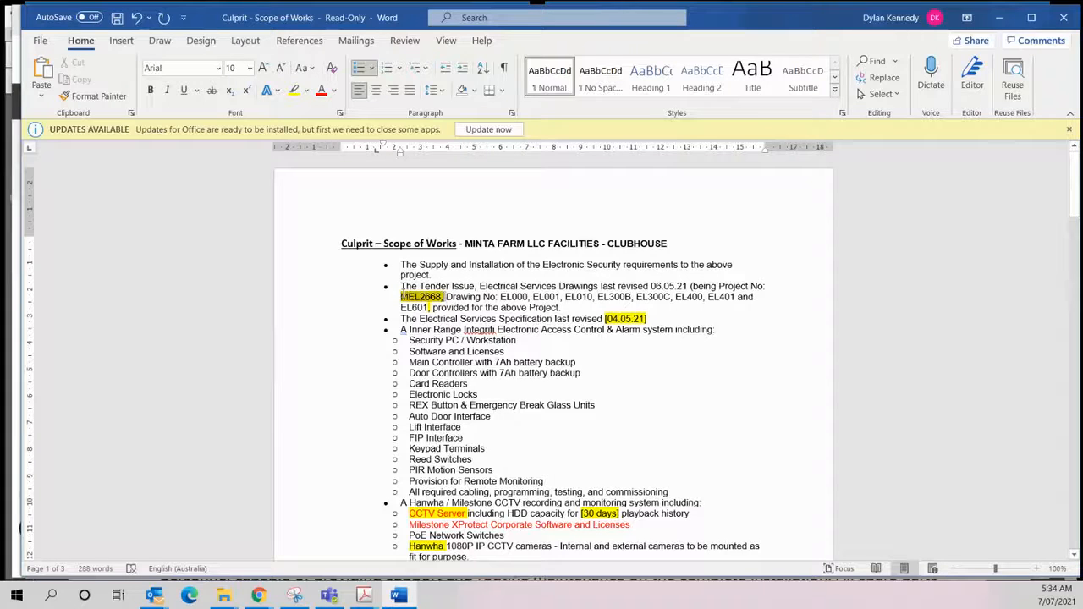
pyautogui.click(306, 90)
pyautogui.click(334, 175)
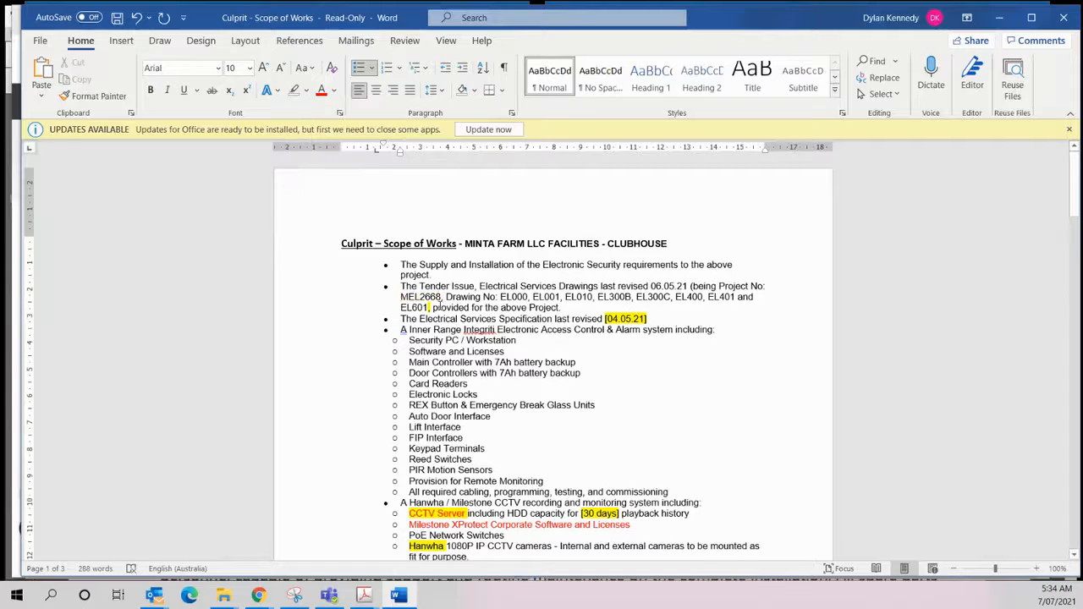
pyautogui.moveTo(441, 307); pyautogui.dragTo(412, 306)
pyautogui.click(294, 90)
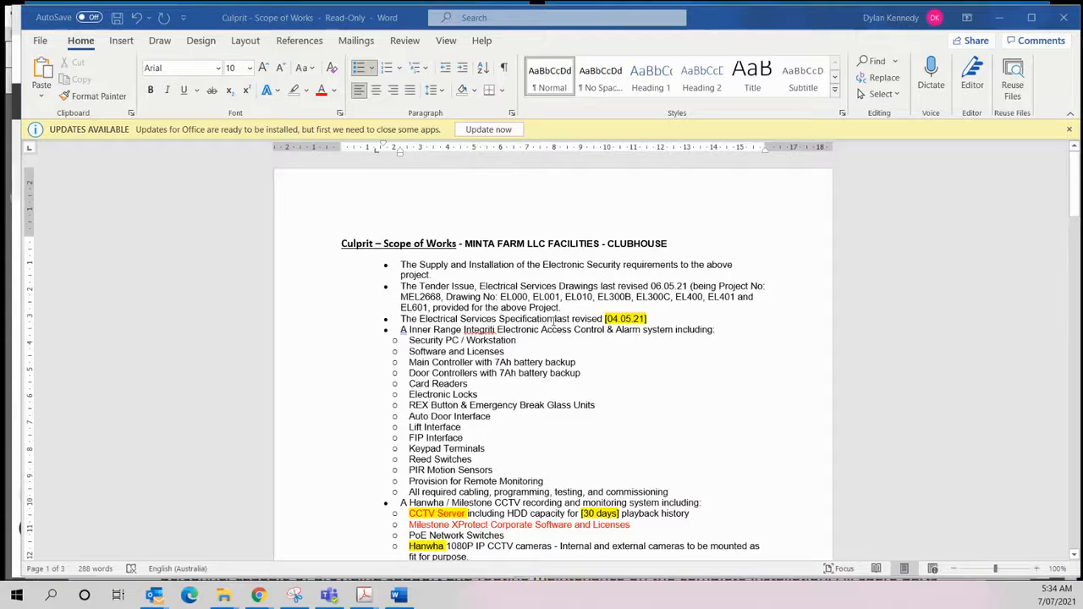
# - Switch to Electrical Specification.pdf in Acrobat, check the issue date in the page 84 footer, and minimize the PDF
pyautogui.hotkey('alt', 'Tab')
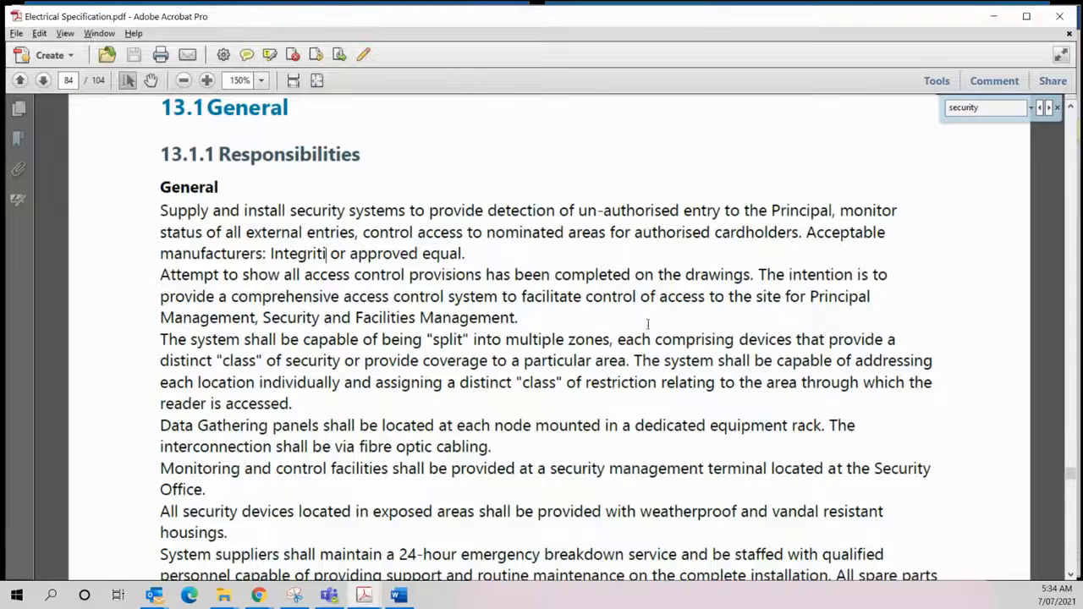
pyautogui.scroll(-1, 385, 419)
pyautogui.scroll(-1, 375, 428)
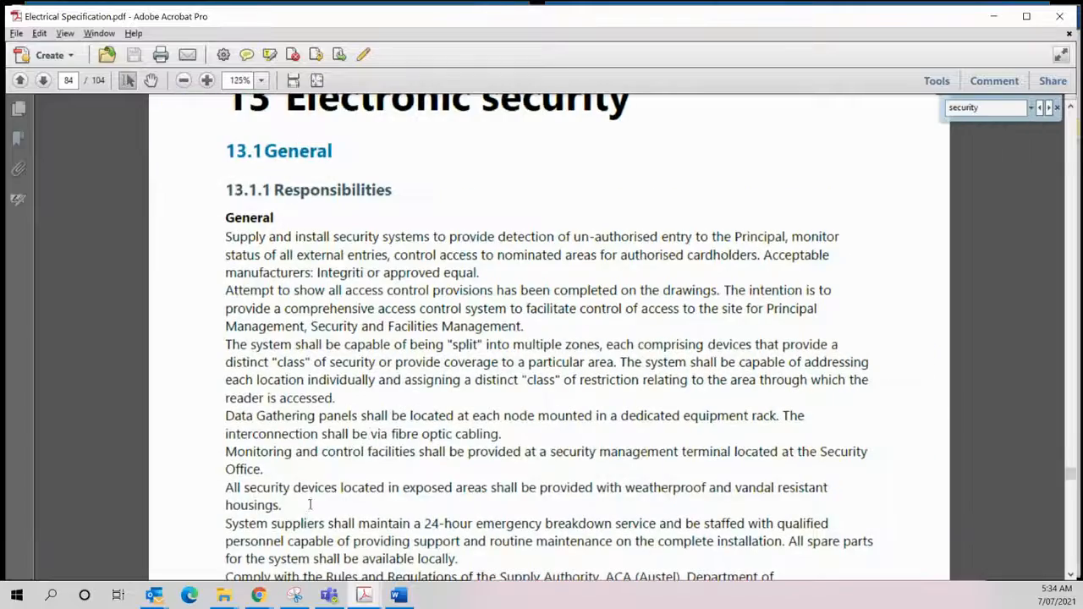
pyautogui.moveTo(309, 521); pyautogui.dragTo(312, 450)
pyautogui.click(151, 80)
pyautogui.scroll(-3, 316, 473)
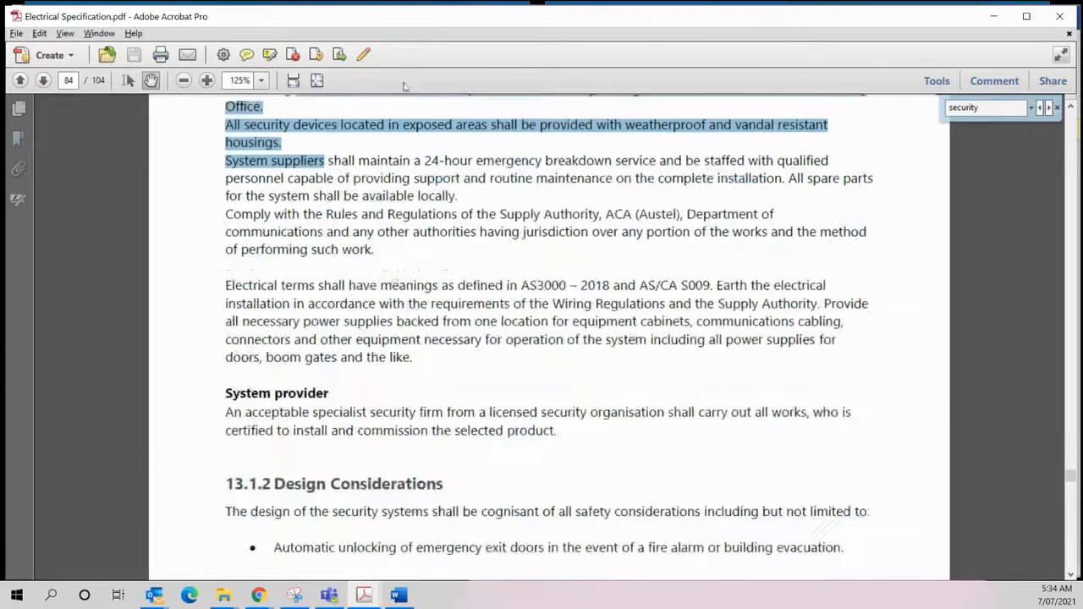
pyautogui.scroll(-1, 334, 479)
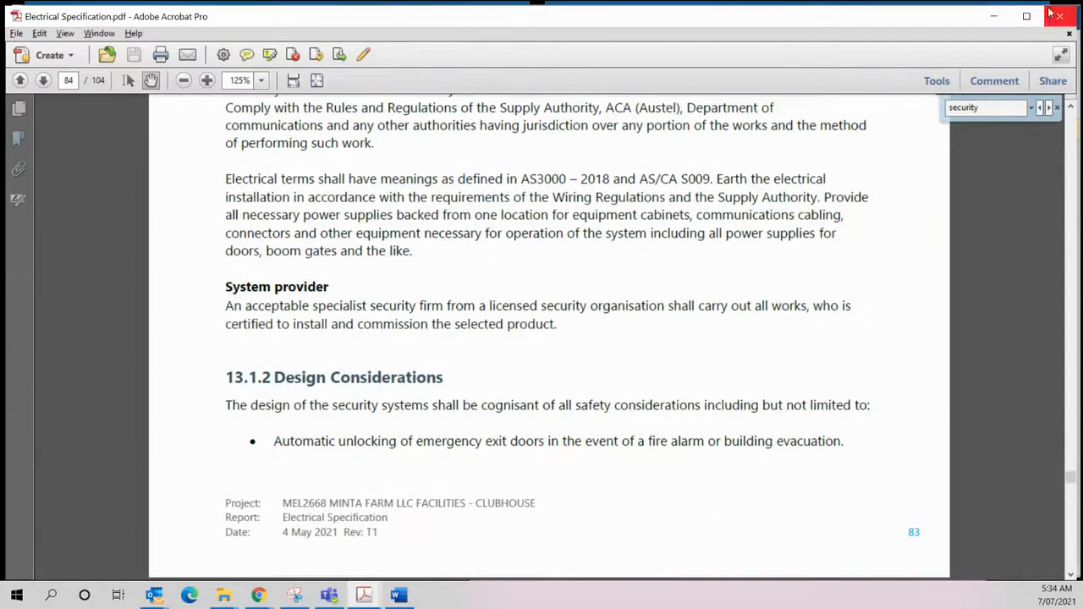
pyautogui.click(994, 16)
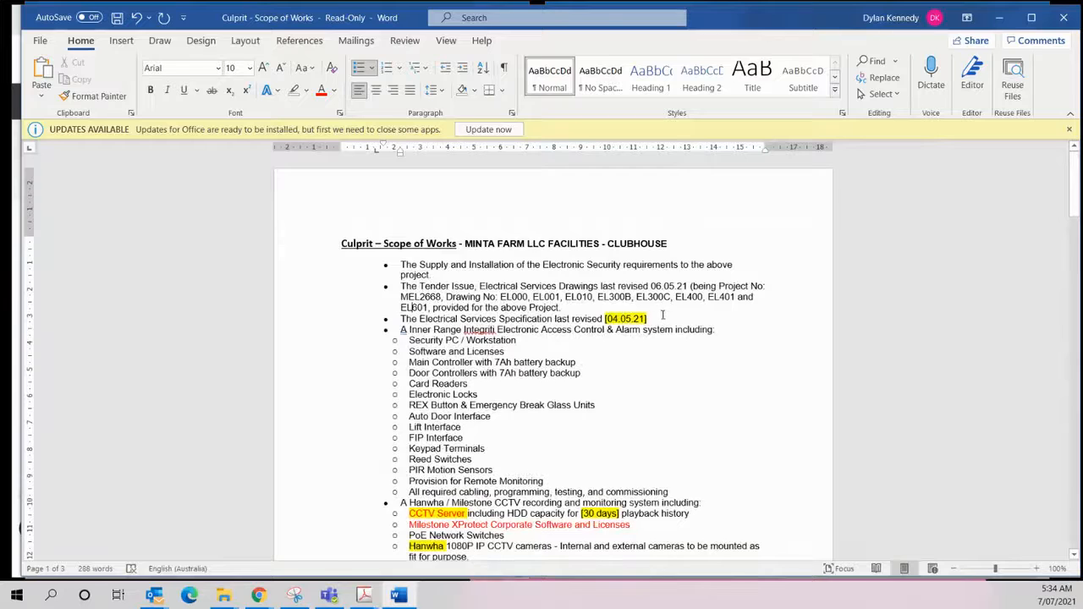
# - Clear the highlight and square brackets from the specification date 04.05.21, and correct "A Inner Range" to "An Inner Range"
pyautogui.moveTo(648, 319); pyautogui.dragTo(572, 319)
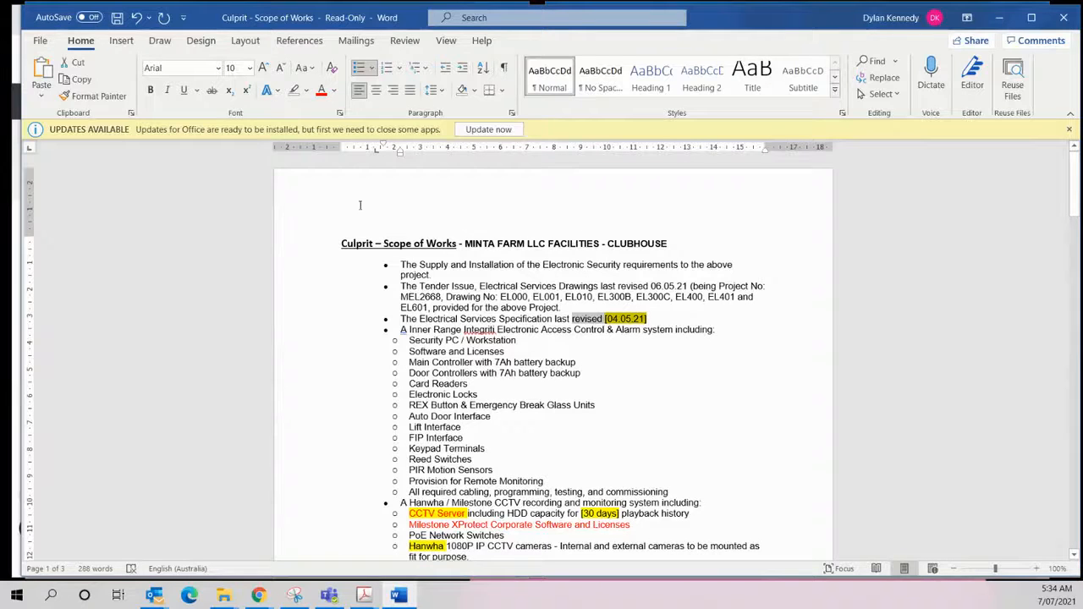
pyautogui.click(648, 319)
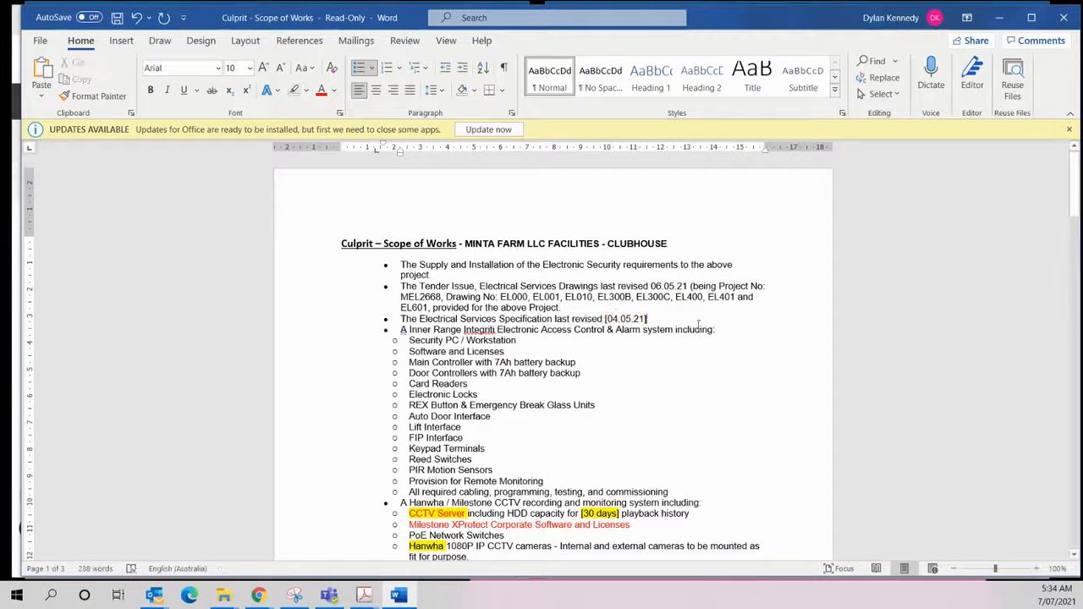
pyautogui.press('BackSpace')
pyautogui.click(608, 319)
pyautogui.press('BackSpace')
pyautogui.write('n')
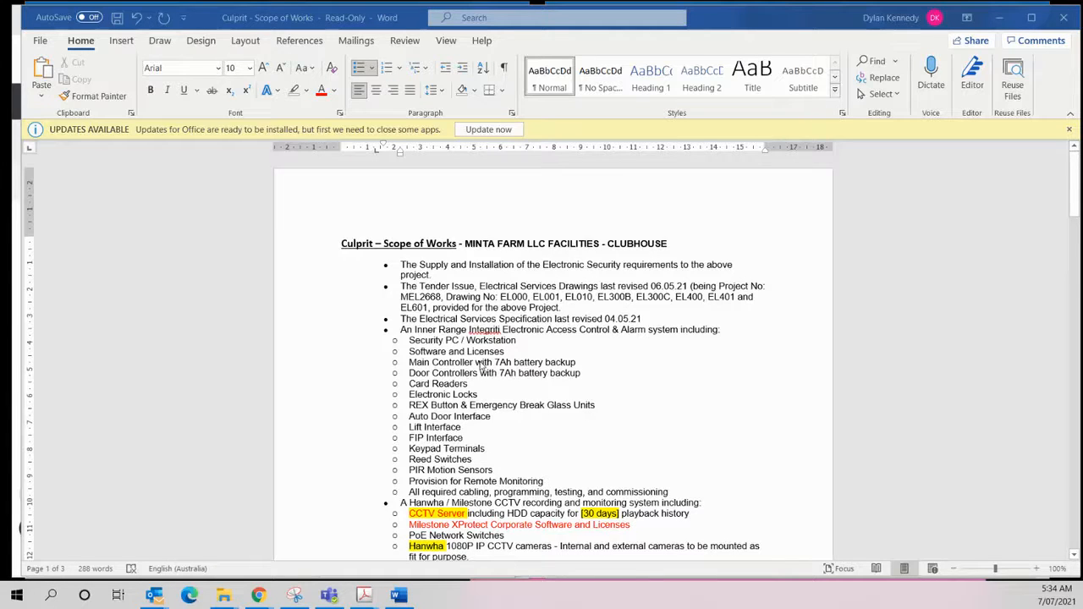
# - Switch to Groundplan, open the Elec Drawings Combined [10/11] plan, and examine its communications and distribution board control schematics
pyautogui.hotkey('alt', 'Tab')
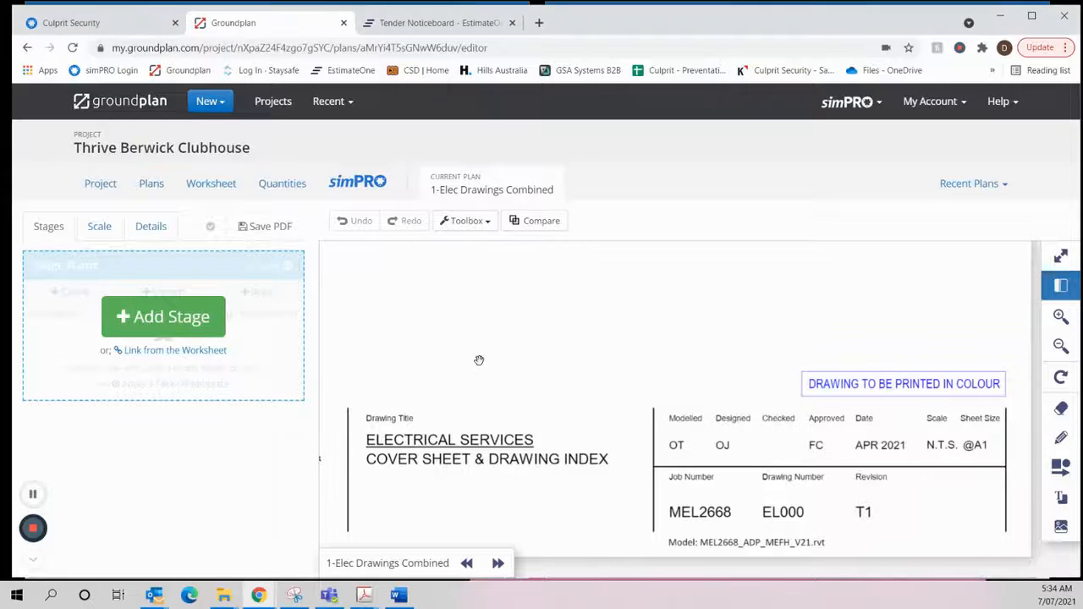
pyautogui.click(151, 186)
pyautogui.scroll(-7, 591, 365)
pyautogui.moveTo(902, 292)
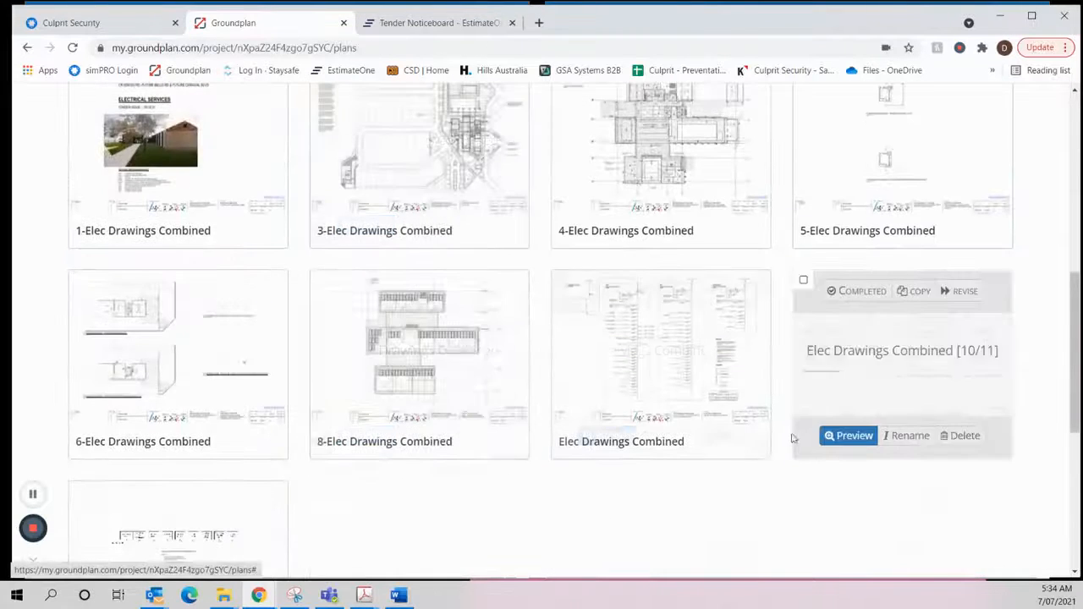
pyautogui.click(878, 342)
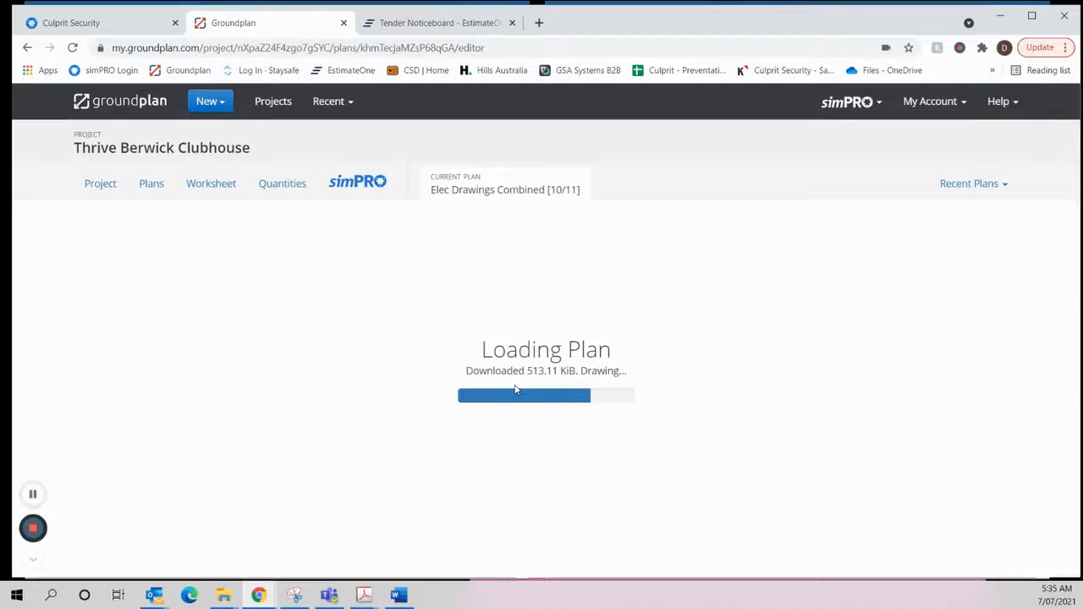
pyautogui.scroll(5, 614, 401)
pyautogui.moveTo(517, 407); pyautogui.dragTo(607, 447)
pyautogui.scroll(-2, 608, 447)
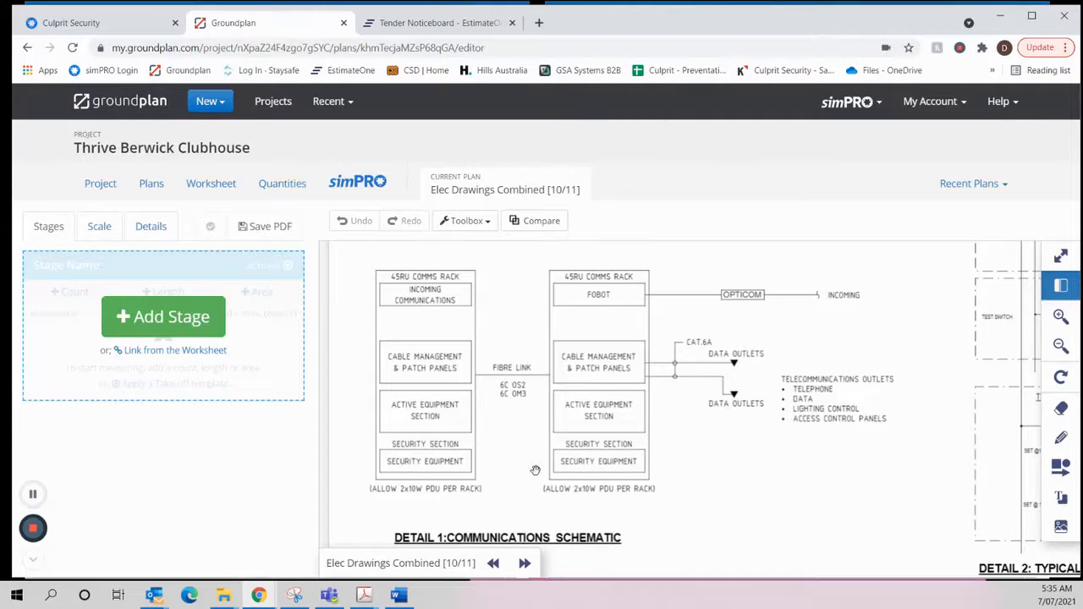
pyautogui.scroll(-1, 502, 453)
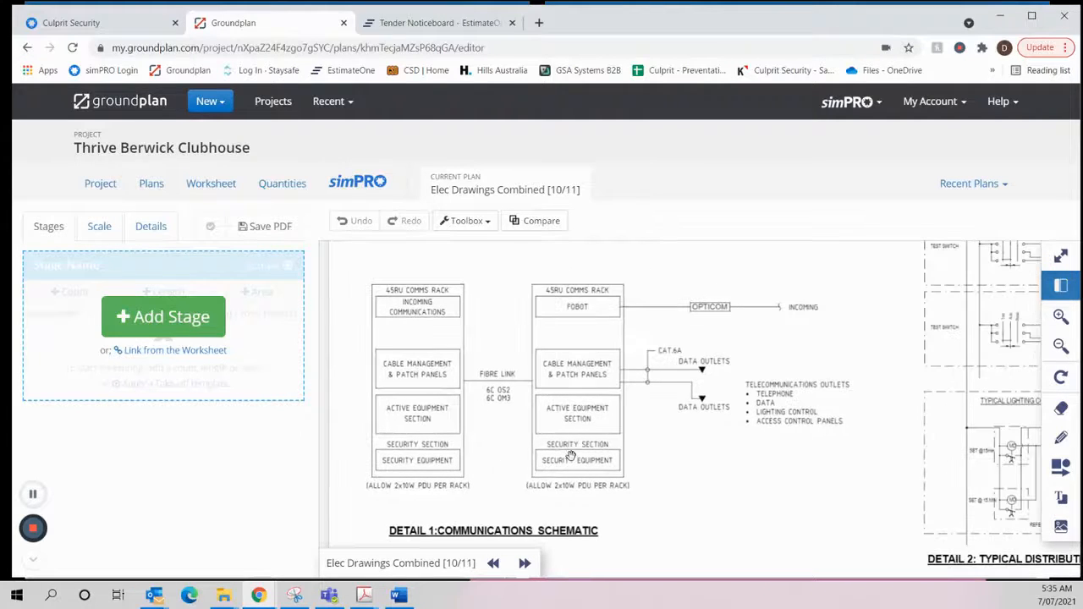
pyautogui.scroll(-1, 584, 458)
pyautogui.moveTo(703, 496)
pyautogui.mouseDown()
pyautogui.moveTo(733, 324)
pyautogui.moveTo(742, 477)
pyautogui.moveTo(778, 475)
pyautogui.moveTo(486, 486)
pyautogui.mouseUp()
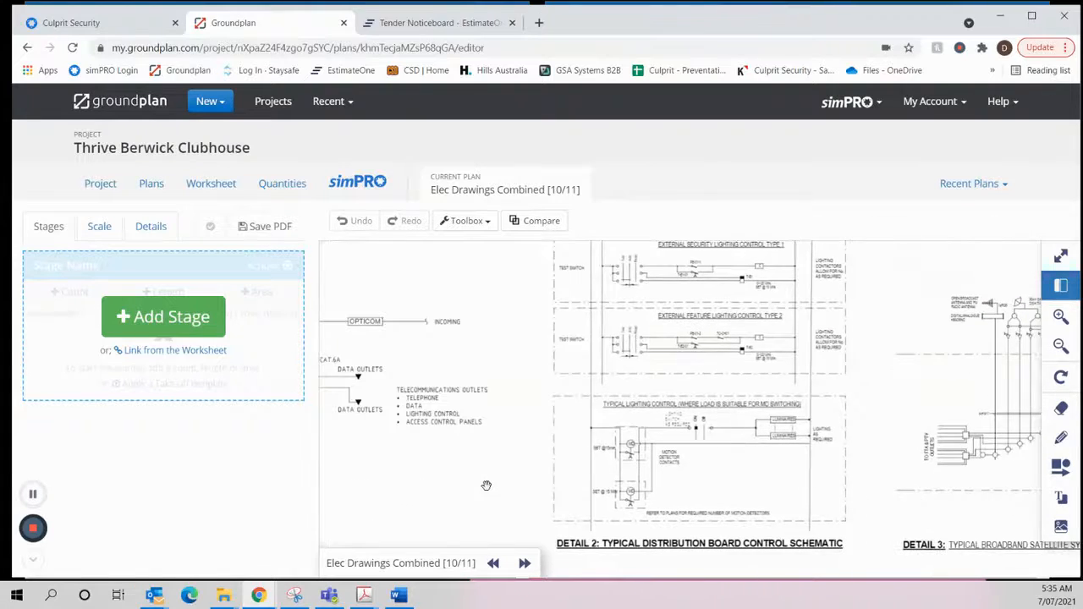
# - Examine the broadband satellite detail, then open Elec Drawings Combined [11/11] and examine the KNX lighting control system schematic
pyautogui.moveTo(869, 461); pyautogui.dragTo(627, 445)
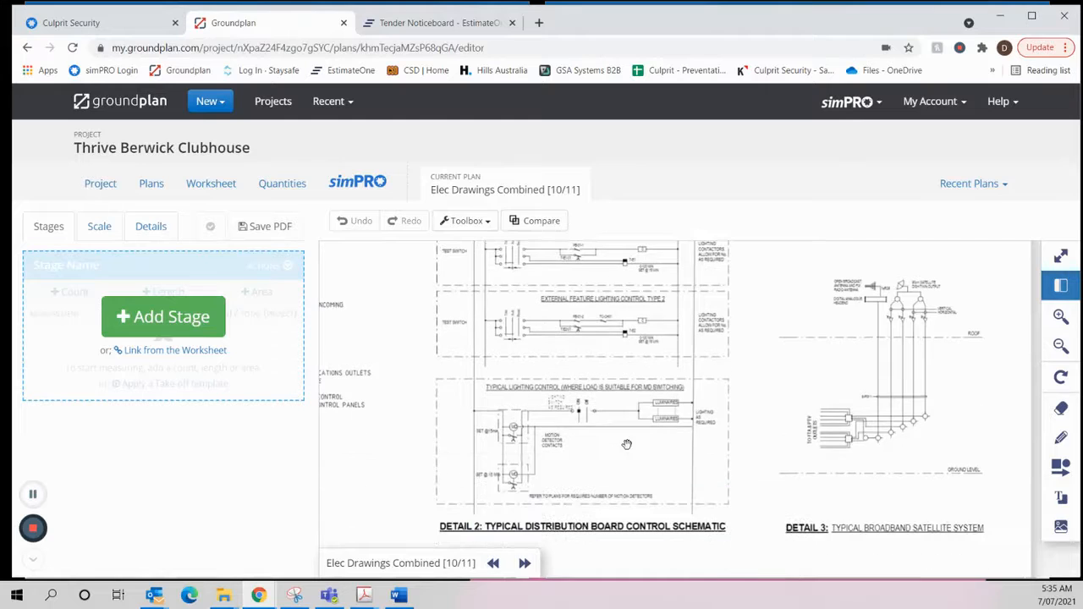
pyautogui.click(525, 563)
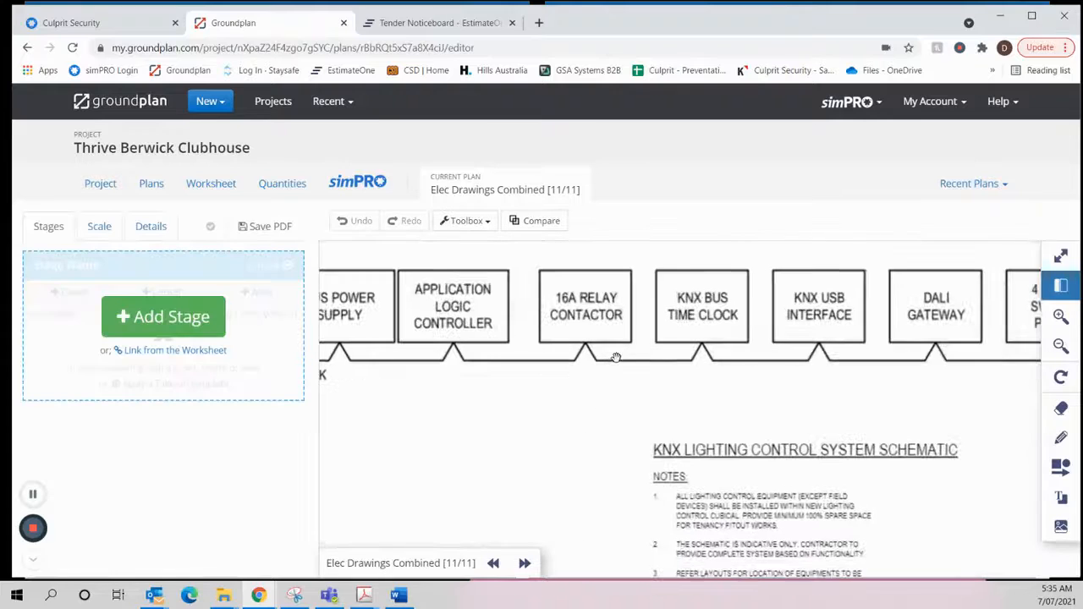
pyautogui.scroll(-3, 568, 464)
pyautogui.moveTo(689, 457); pyautogui.dragTo(566, 448)
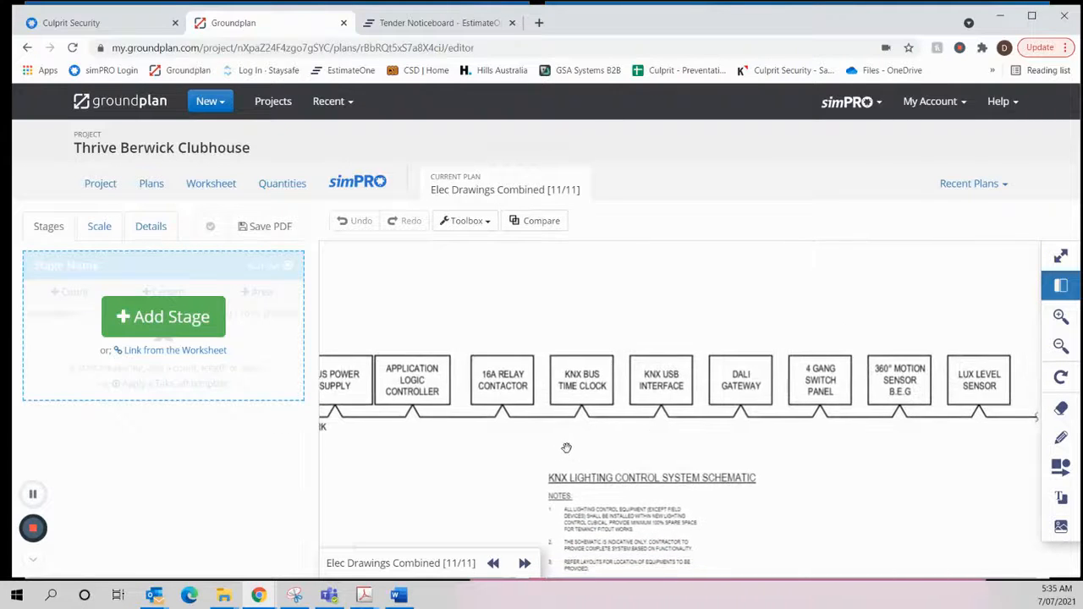
pyautogui.moveTo(846, 453); pyautogui.dragTo(731, 422)
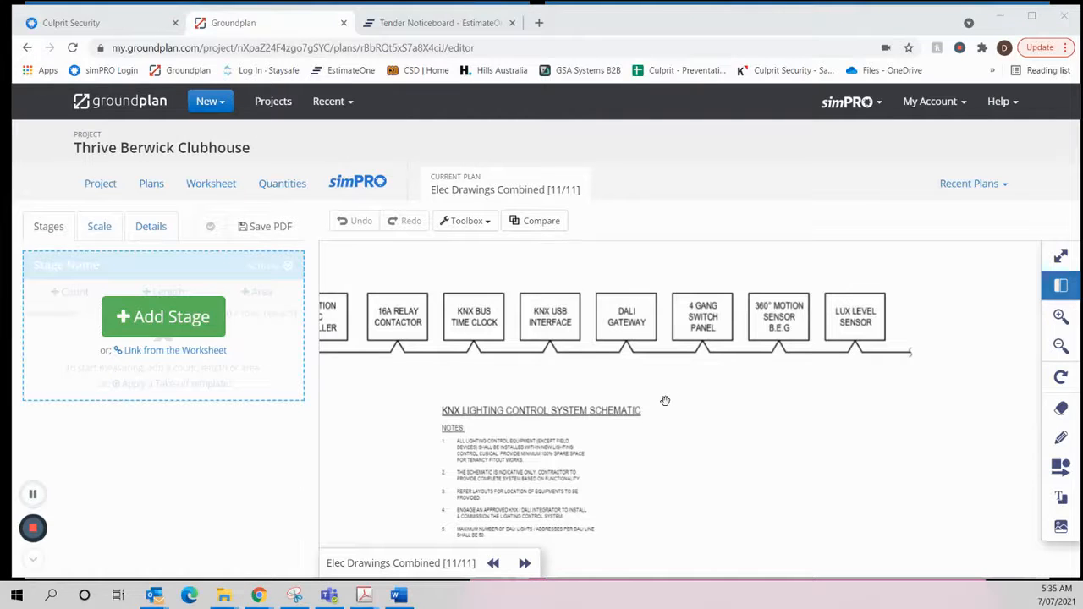
# - Switch to Electrical Specification.pdf in Acrobat and read the security requirements in section 13.1.1 Responsibilities on page 84
pyautogui.hotkey('alt', 'Tab')
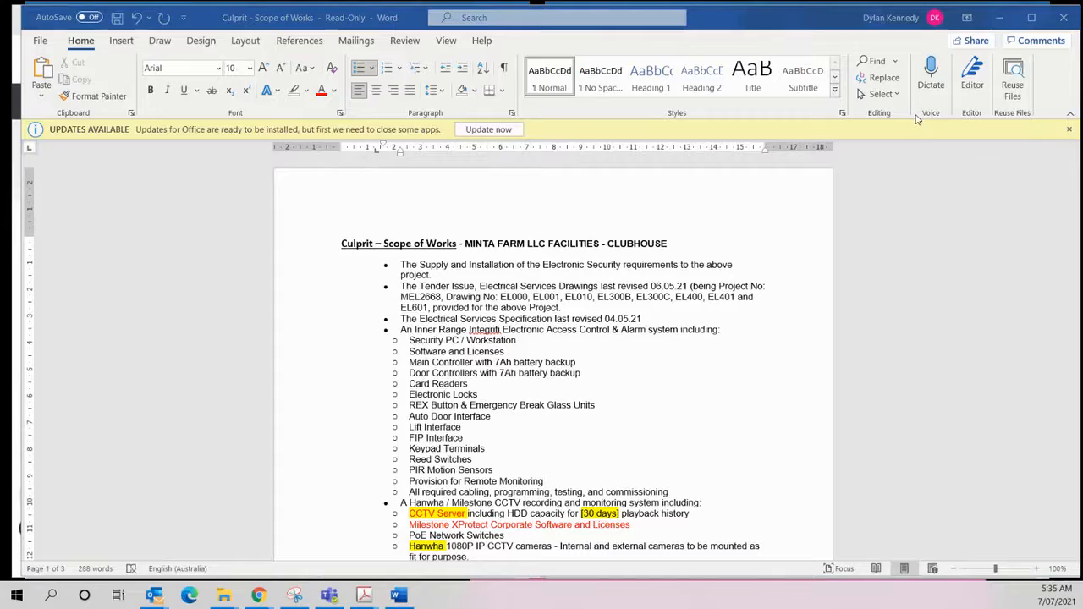
pyautogui.hotkey('alt', 'Tab')
pyautogui.scroll(3, 395, 299)
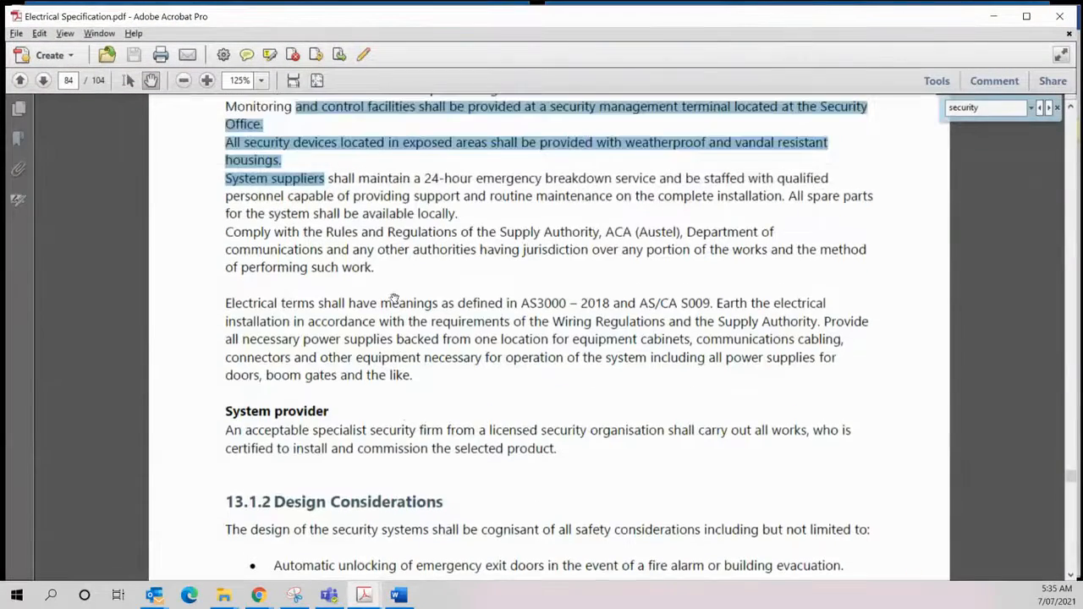
pyautogui.scroll(5, 394, 299)
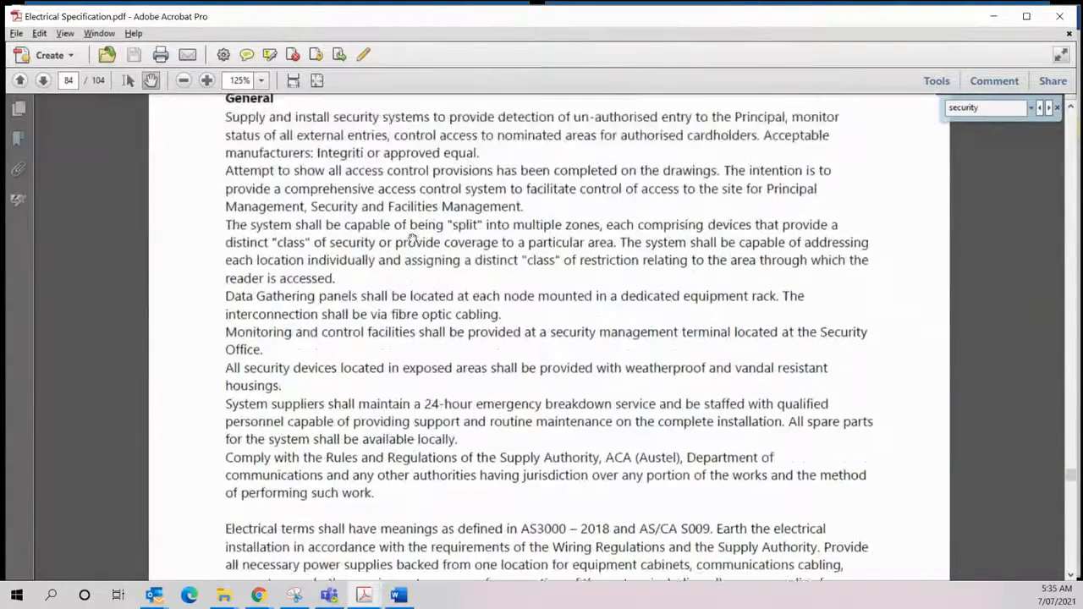
pyautogui.scroll(3, 412, 240)
pyautogui.scroll(-1, 305, 246)
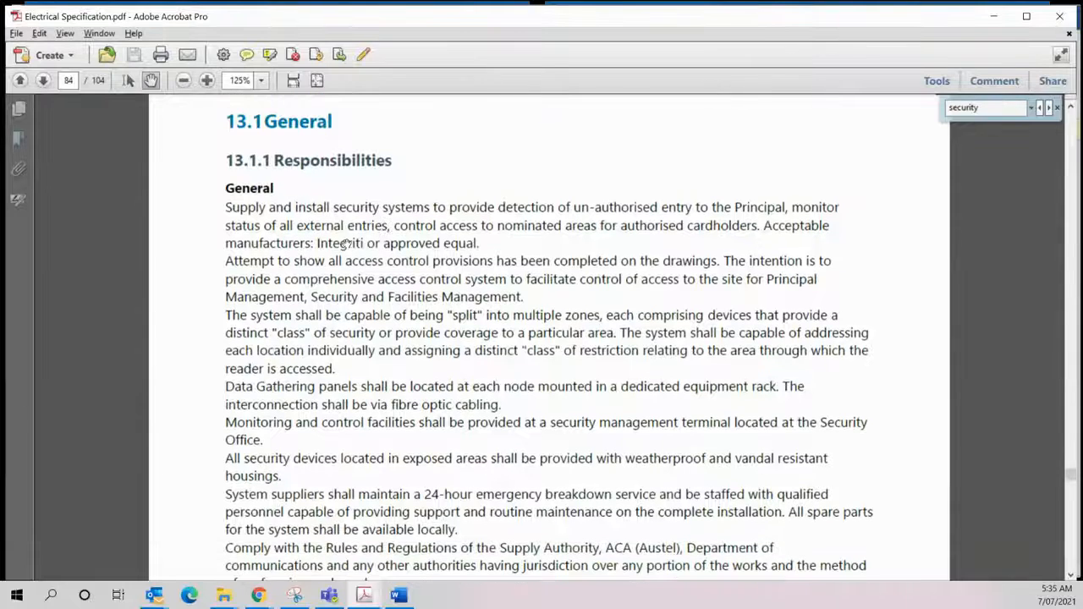
pyautogui.scroll(-1, 350, 301)
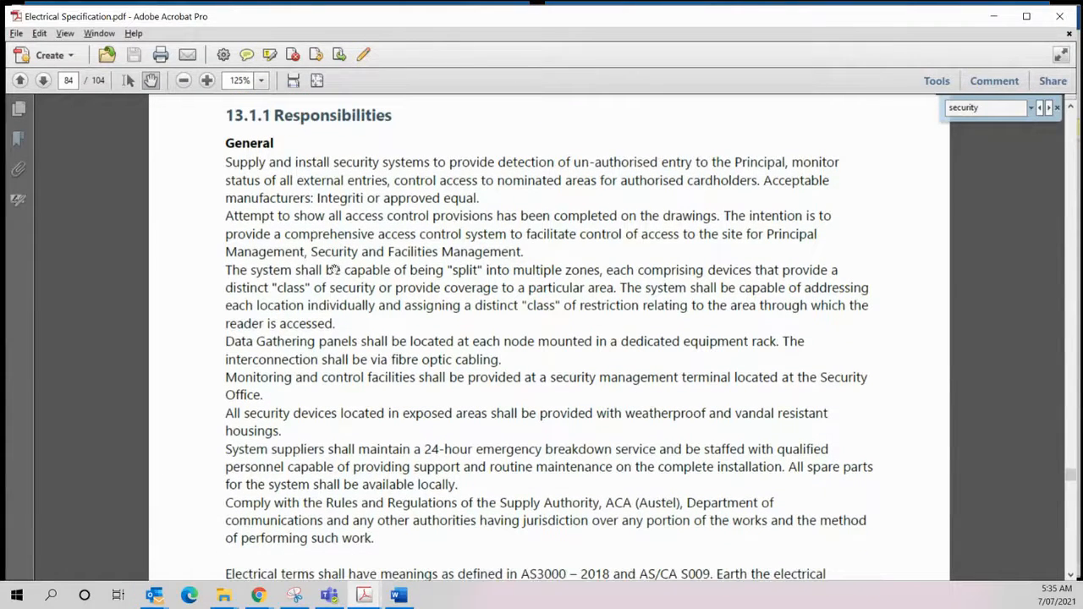
pyautogui.scroll(-1, 437, 298)
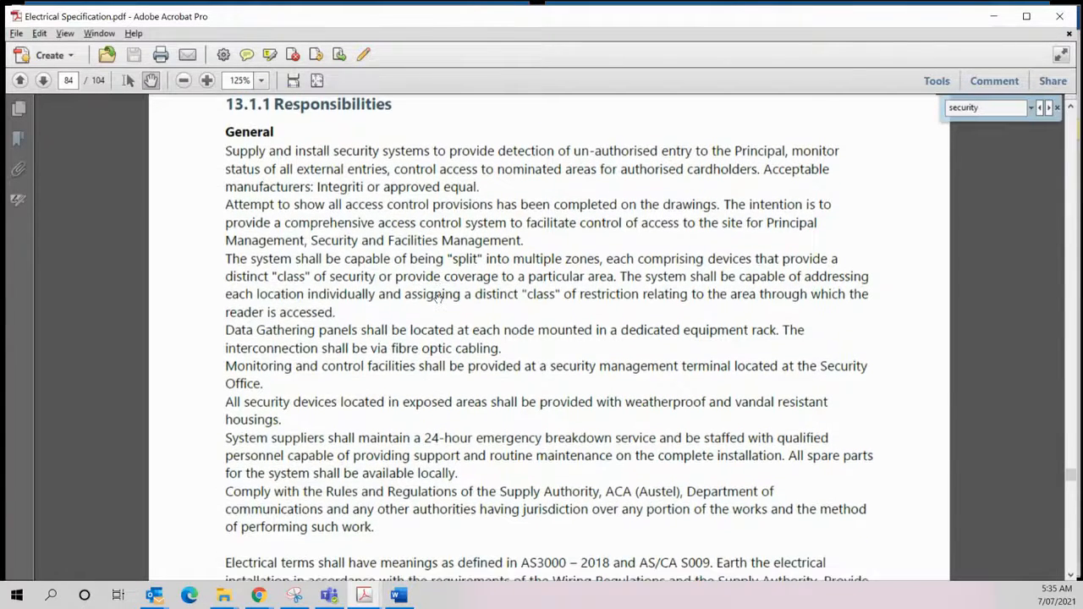
pyautogui.scroll(-1, 339, 309)
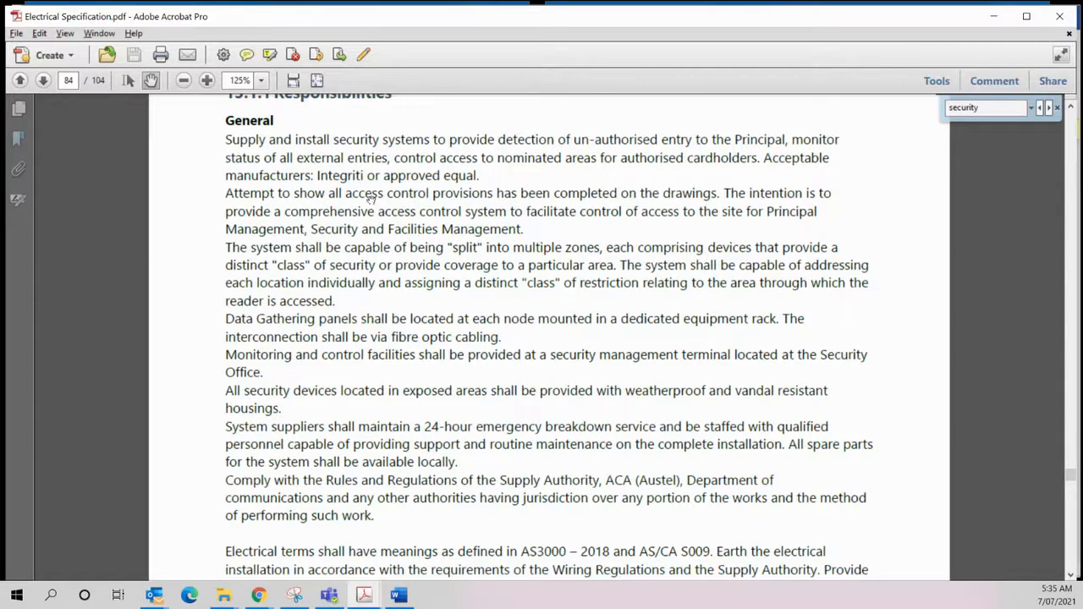
pyautogui.moveTo(417, 310); pyautogui.dragTo(416, 194)
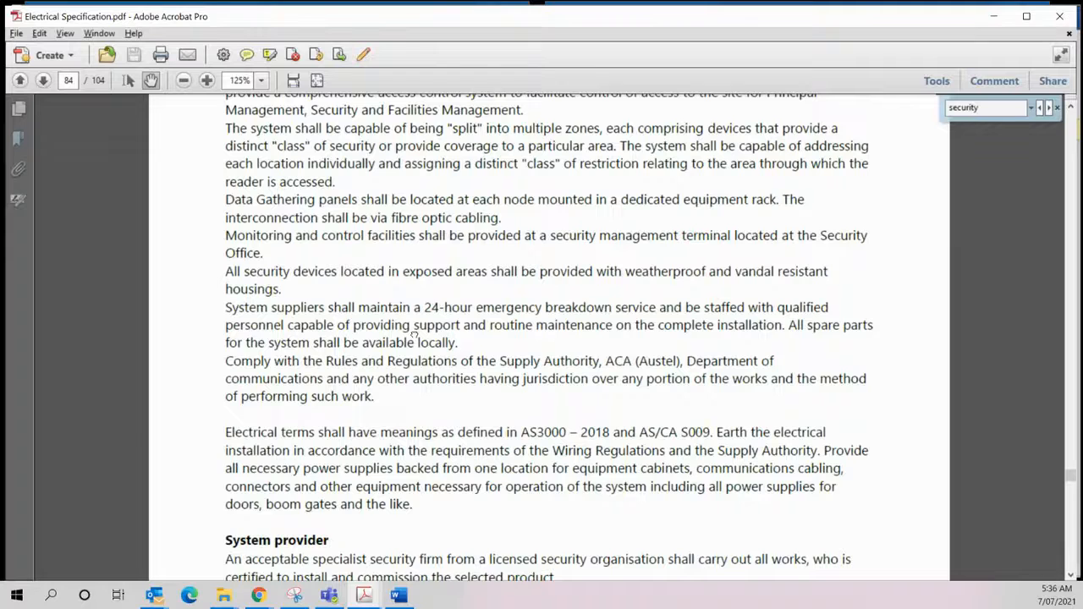
pyautogui.moveTo(414, 336); pyautogui.dragTo(416, 247)
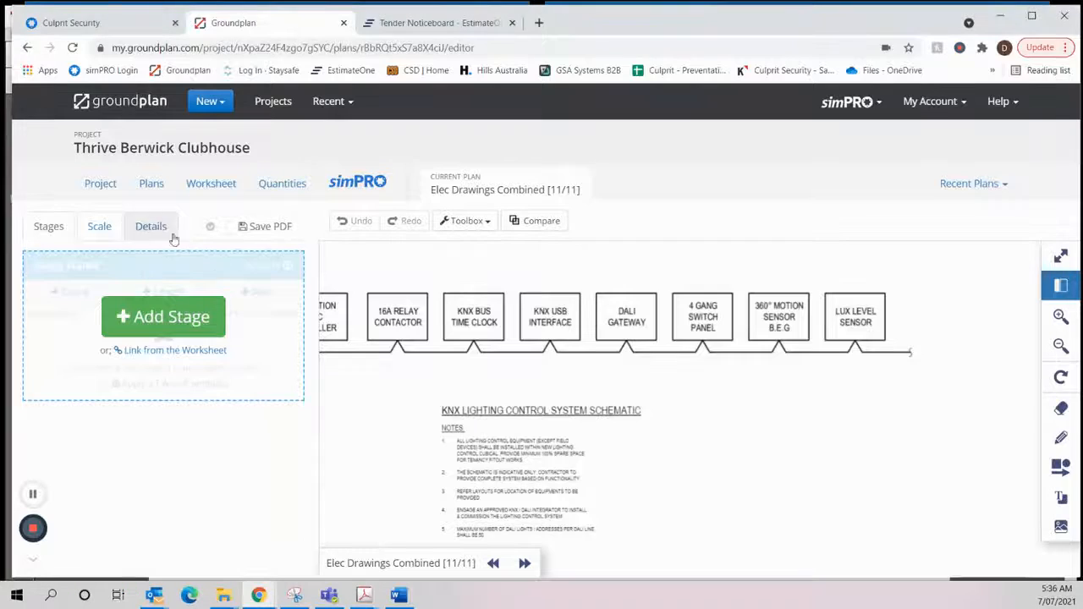
# - Switch to Groundplan, open the 7-Elec Drawings Combined plan from the project's plans, and examine the devices around the comms room
pyautogui.click(152, 185)
pyautogui.scroll(-6, 584, 423)
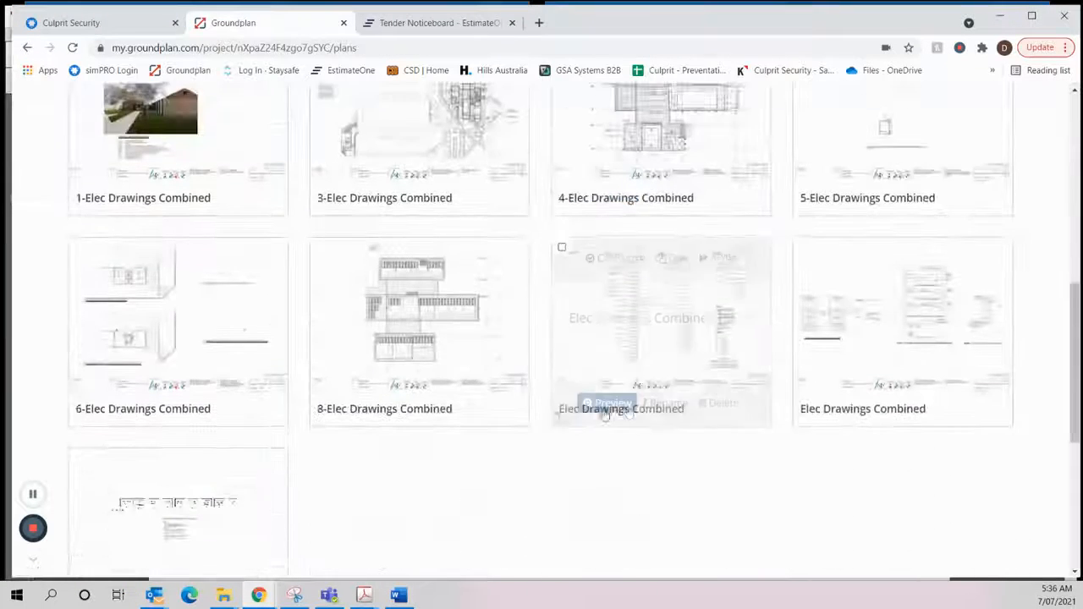
pyautogui.scroll(-5, 559, 425)
pyautogui.click(180, 435)
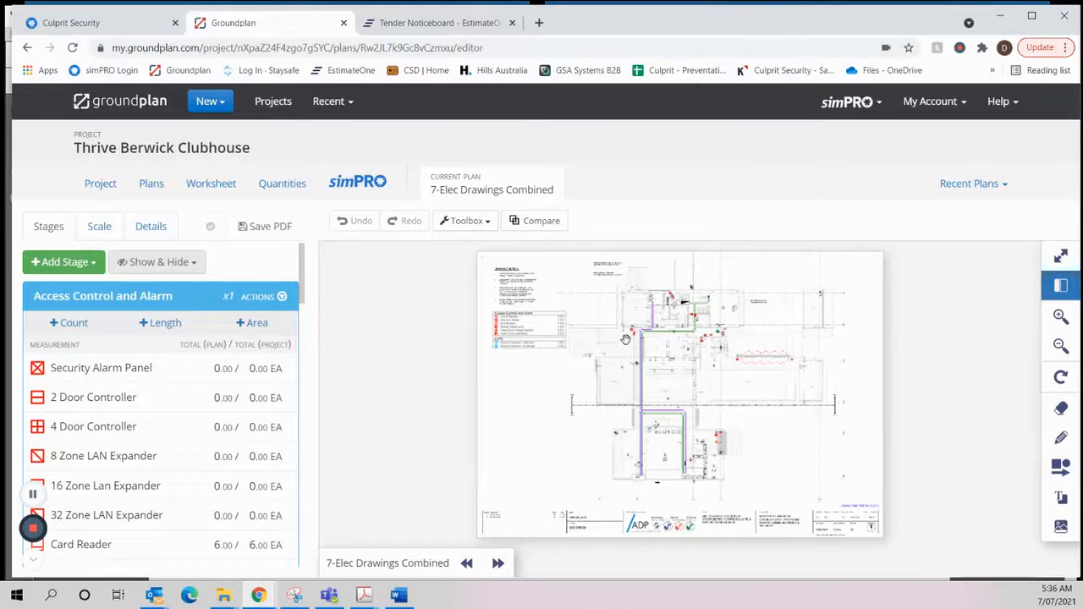
pyautogui.scroll(3, 625, 338)
pyautogui.scroll(5, 625, 339)
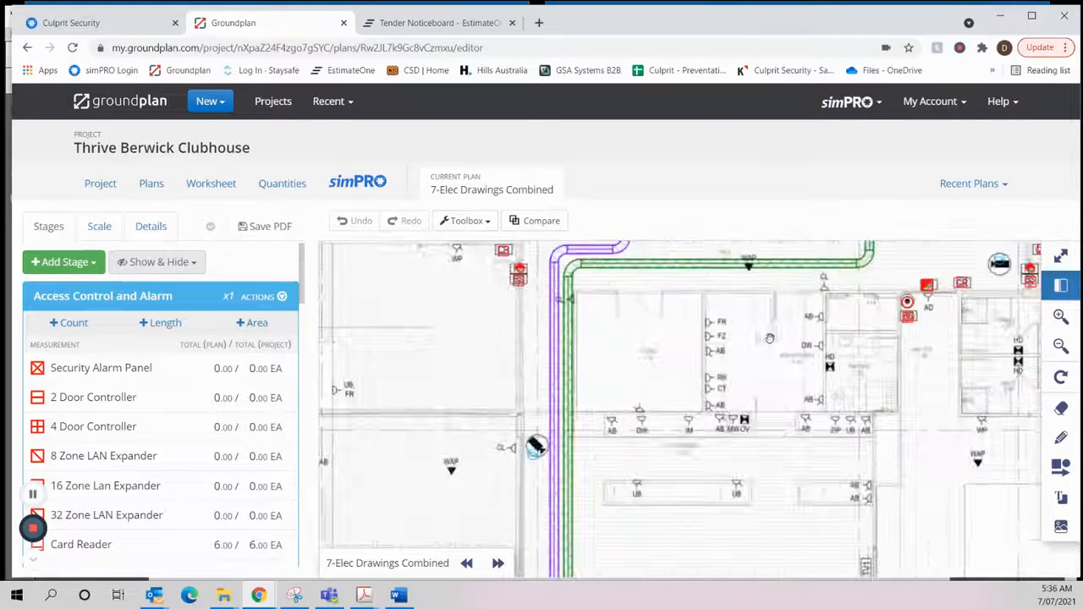
pyautogui.moveTo(702, 388); pyautogui.dragTo(640, 478)
pyautogui.moveTo(780, 368); pyautogui.dragTo(810, 494)
pyautogui.scroll(1, 576, 328)
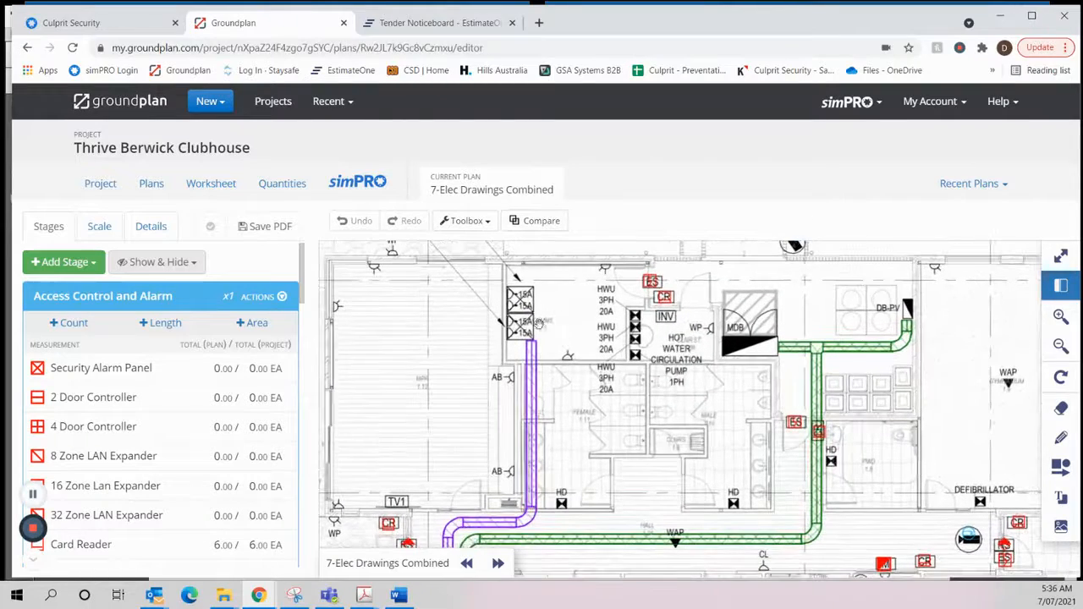
pyautogui.scroll(-1, 548, 330)
pyautogui.moveTo(808, 421); pyautogui.dragTo(673, 433)
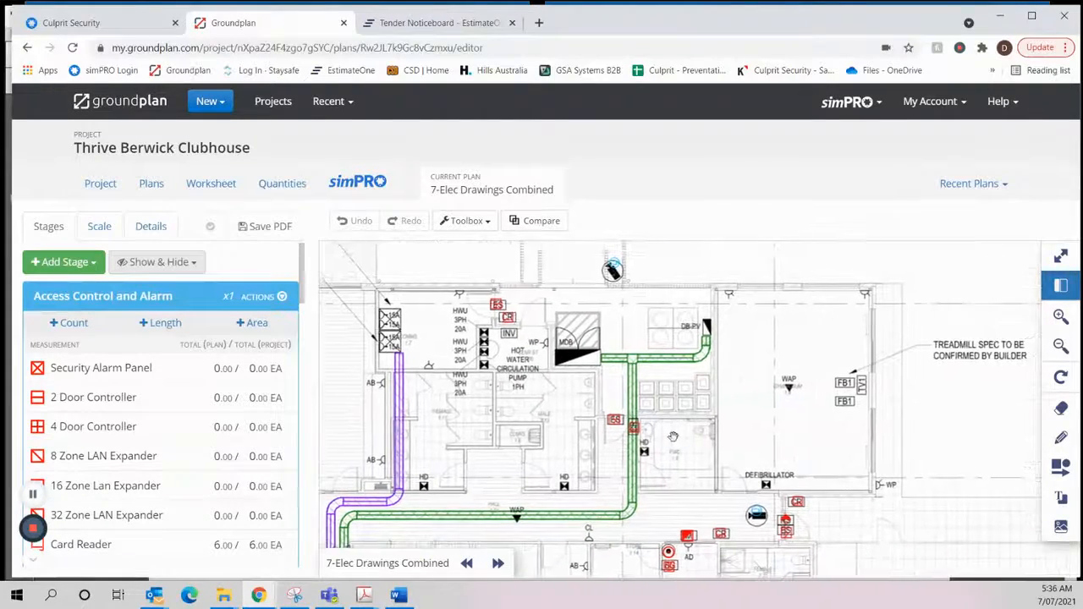
pyautogui.scroll(2, 474, 354)
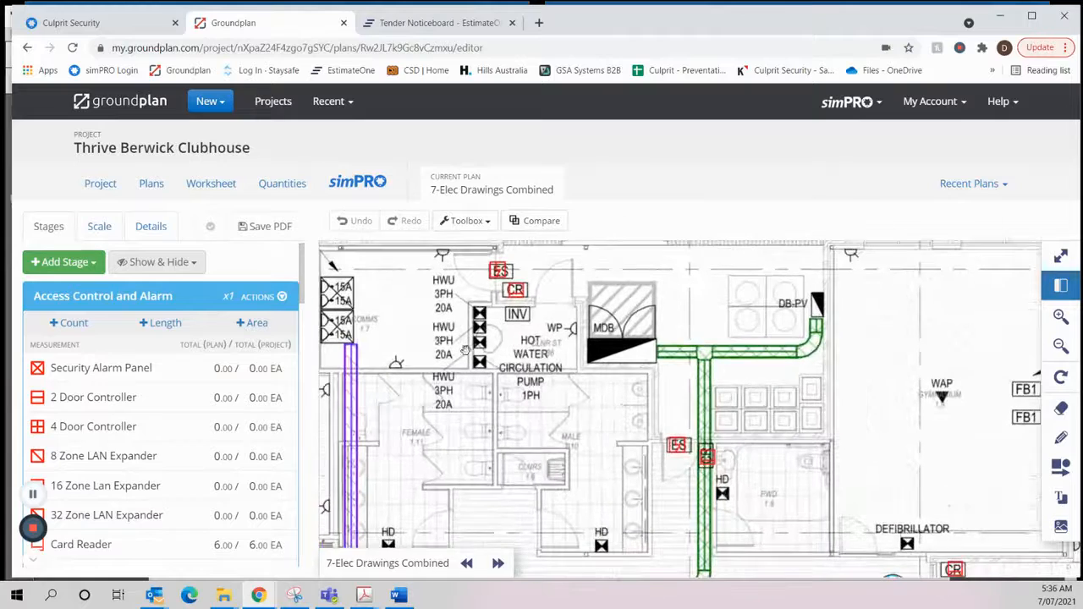
pyautogui.moveTo(447, 354); pyautogui.dragTo(483, 398)
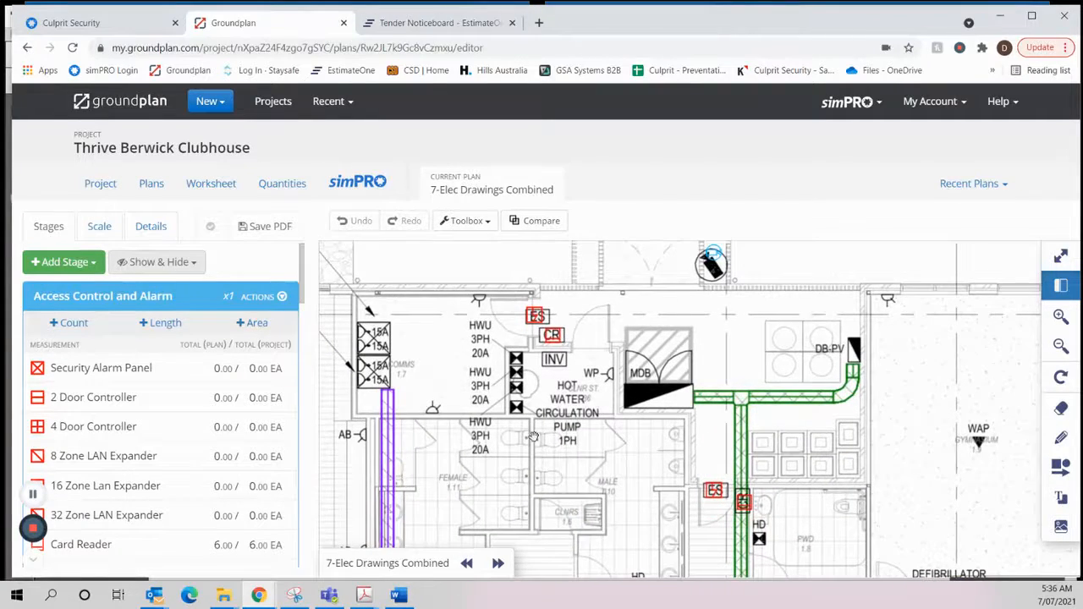
# - Examine the plan from the kitchen and social space through to reception and the offices around DB-2, looking for a security office
pyautogui.scroll(-1, 533, 436)
pyautogui.moveTo(602, 482); pyautogui.dragTo(581, 385)
pyautogui.scroll(-1, 580, 386)
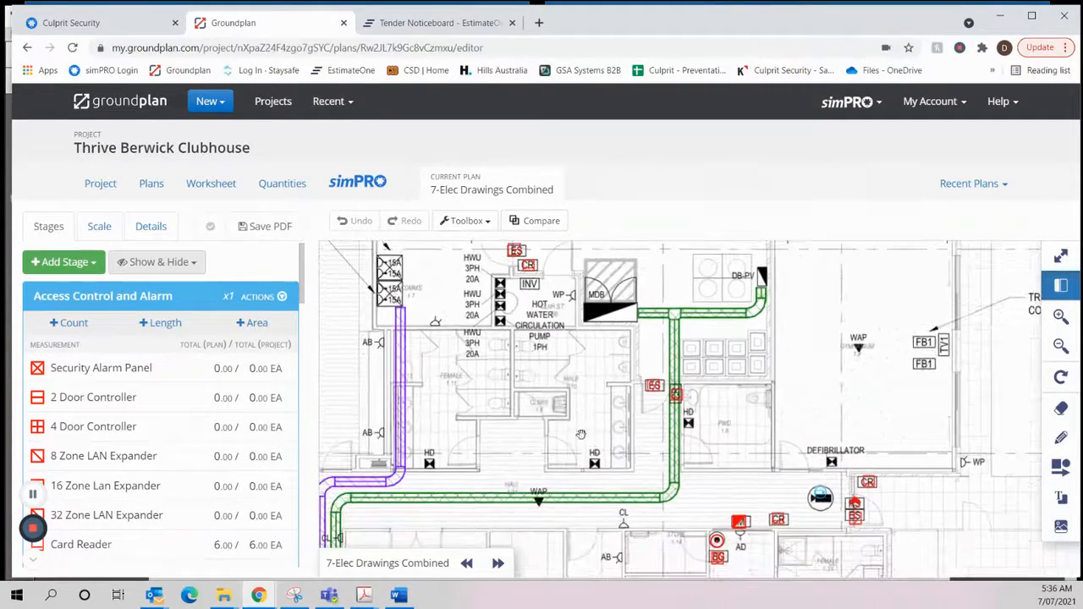
pyautogui.moveTo(580, 434); pyautogui.dragTo(579, 370)
pyautogui.moveTo(641, 484); pyautogui.dragTo(595, 317)
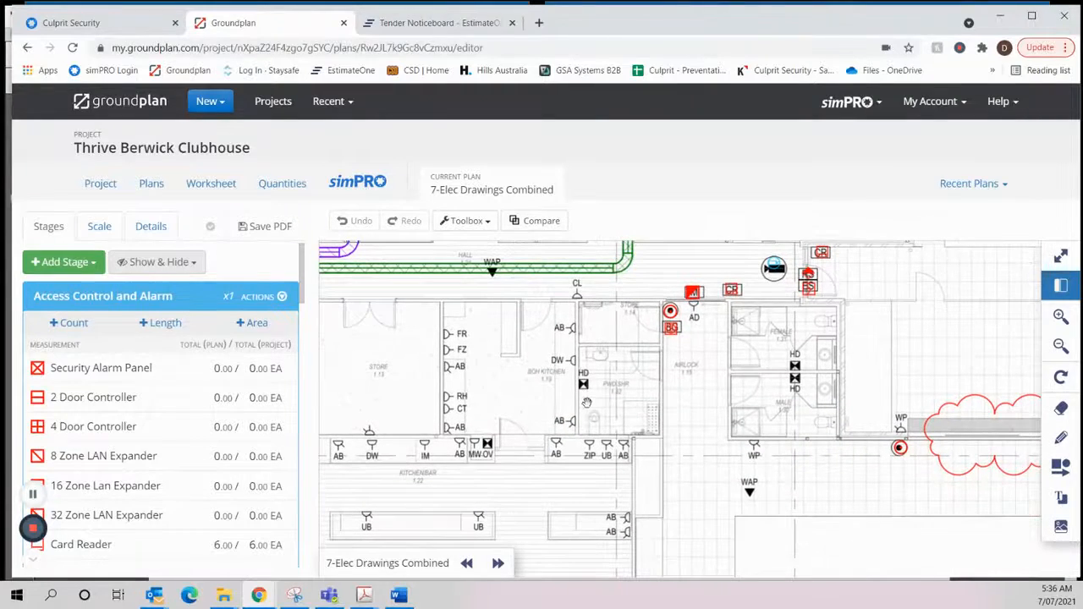
pyautogui.moveTo(584, 415); pyautogui.dragTo(724, 372)
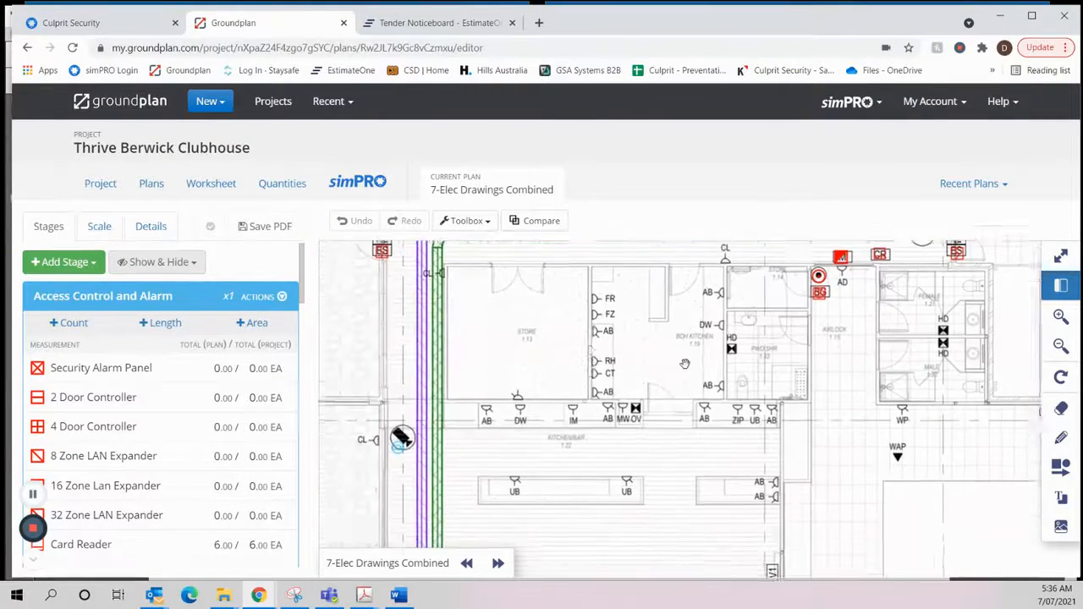
pyautogui.moveTo(637, 498); pyautogui.dragTo(651, 273)
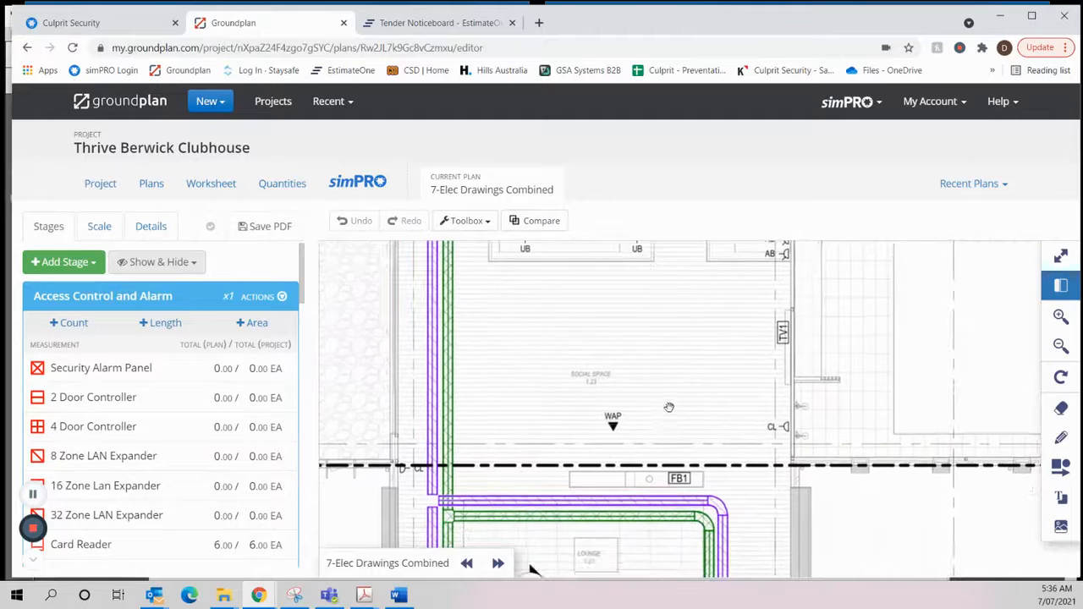
pyautogui.moveTo(669, 410); pyautogui.dragTo(682, 256)
pyautogui.moveTo(678, 386); pyautogui.dragTo(676, 268)
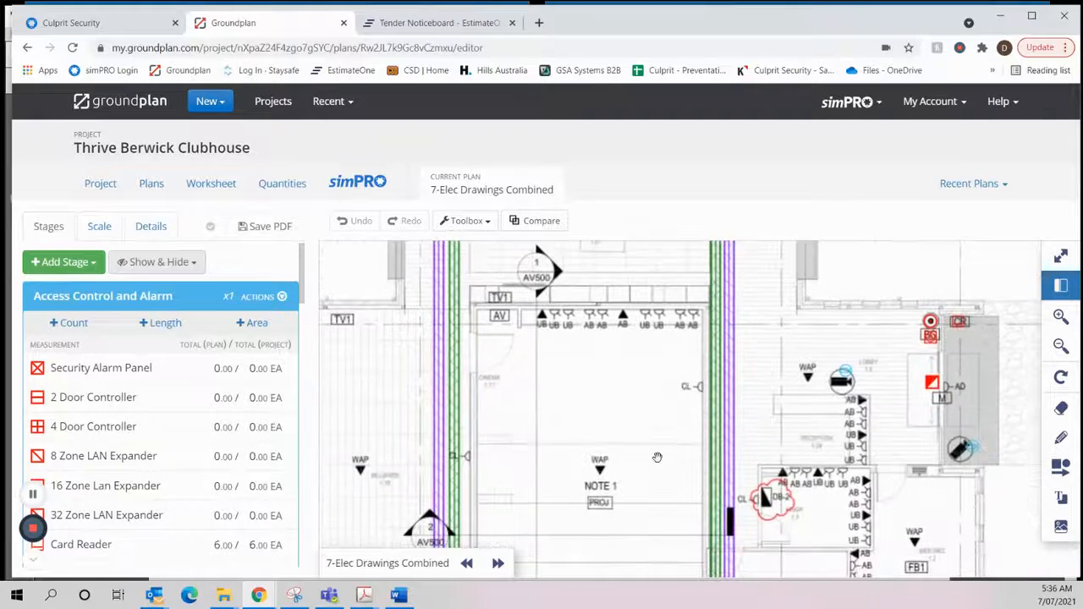
pyautogui.moveTo(658, 457); pyautogui.dragTo(670, 284)
pyautogui.moveTo(844, 390); pyautogui.dragTo(691, 422)
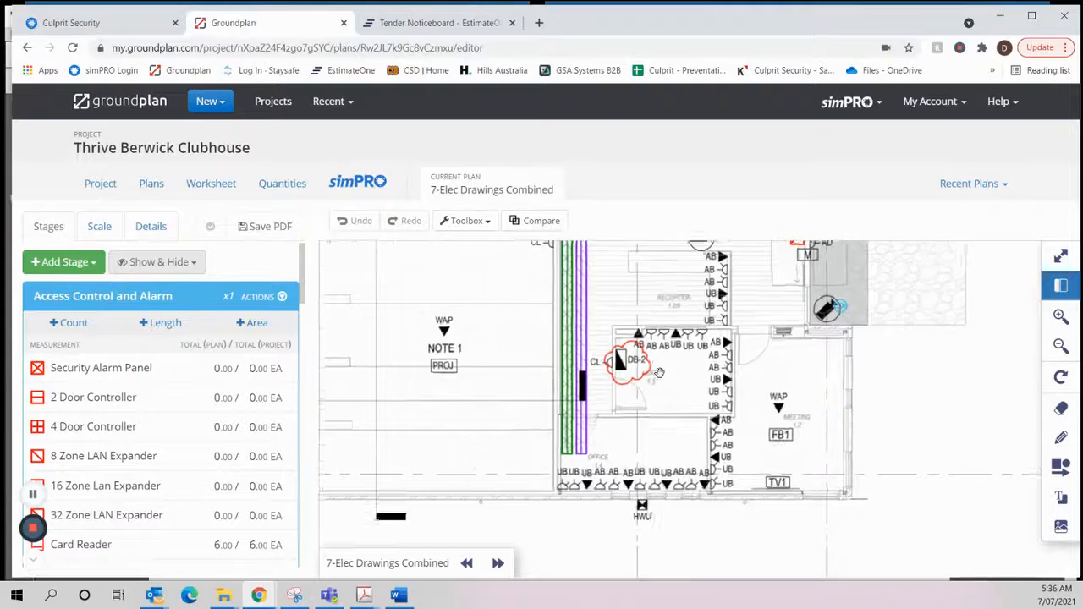
pyautogui.scroll(3, 672, 383)
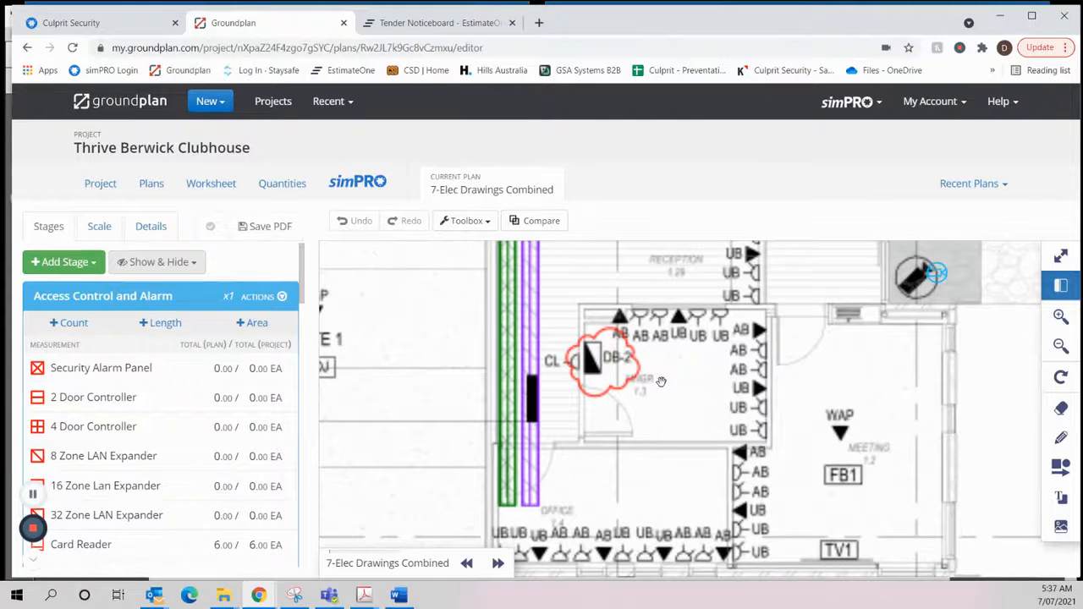
pyautogui.scroll(-1, 665, 386)
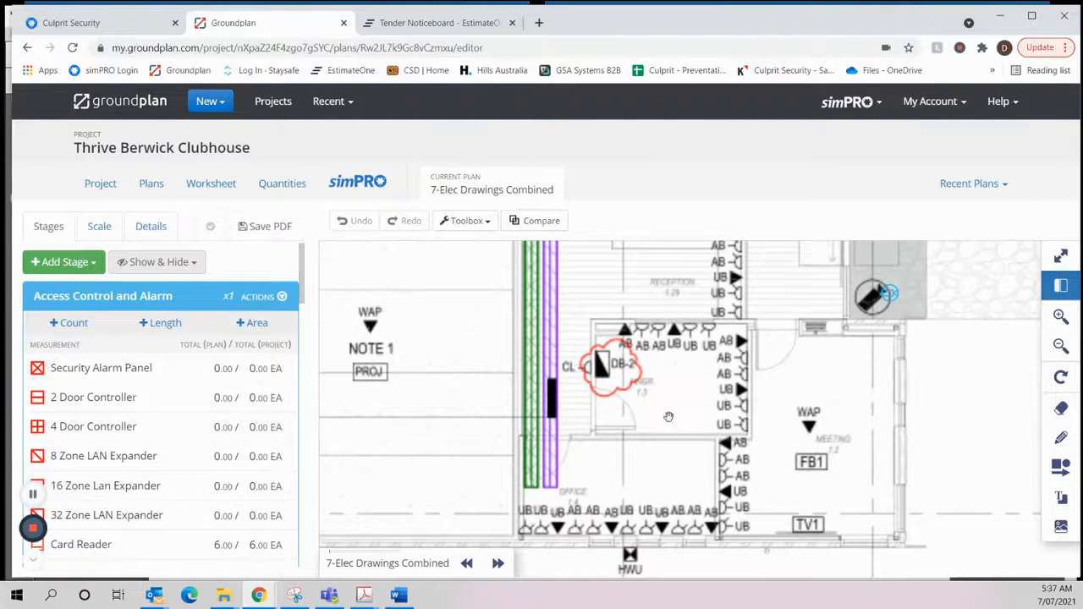
# - Check the security devices at the lobby entrance and back around the comms room and hallway
pyautogui.moveTo(668, 416); pyautogui.dragTo(664, 539)
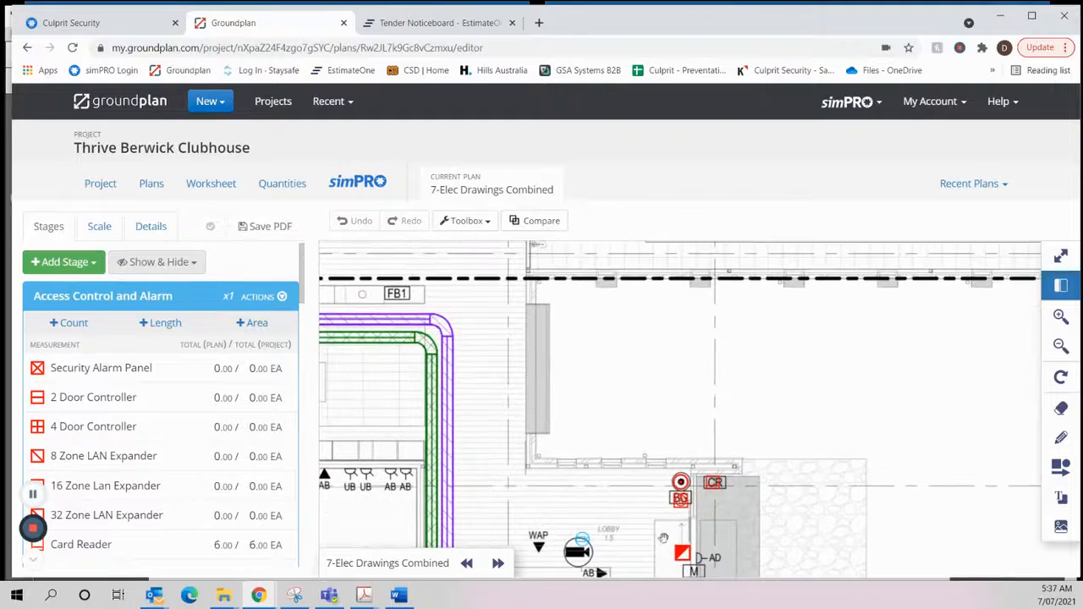
pyautogui.moveTo(634, 375); pyautogui.dragTo(448, 481)
pyautogui.moveTo(479, 321); pyautogui.dragTo(559, 546)
pyautogui.moveTo(571, 353); pyautogui.dragTo(844, 358)
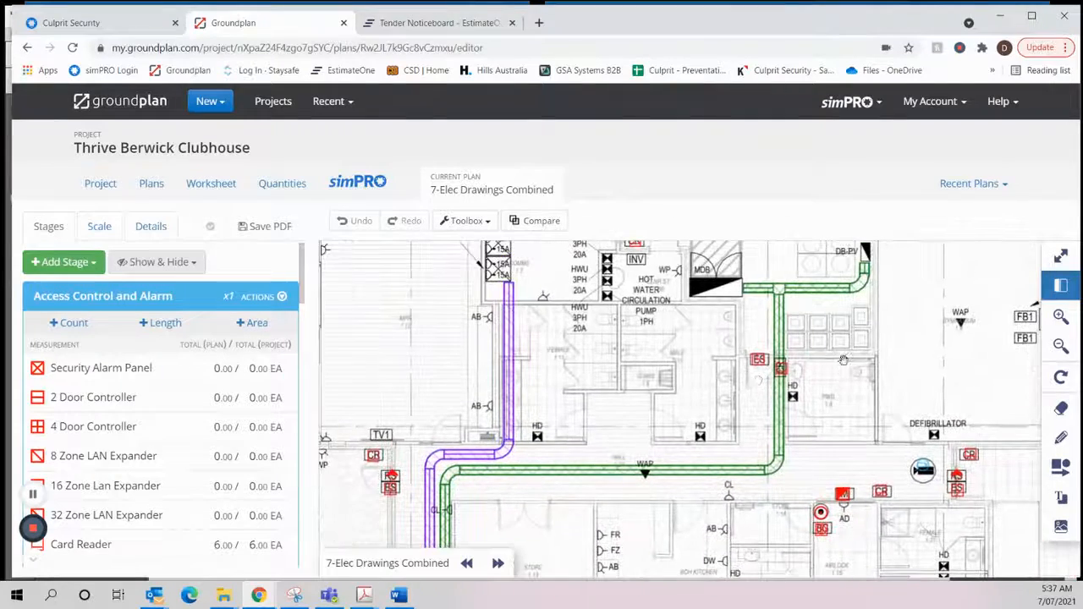
# - Switch to the Scope of Works in Word and delete the Security PC / Workstation item from the access control inclusions
pyautogui.hotkey('alt', 'Tab')
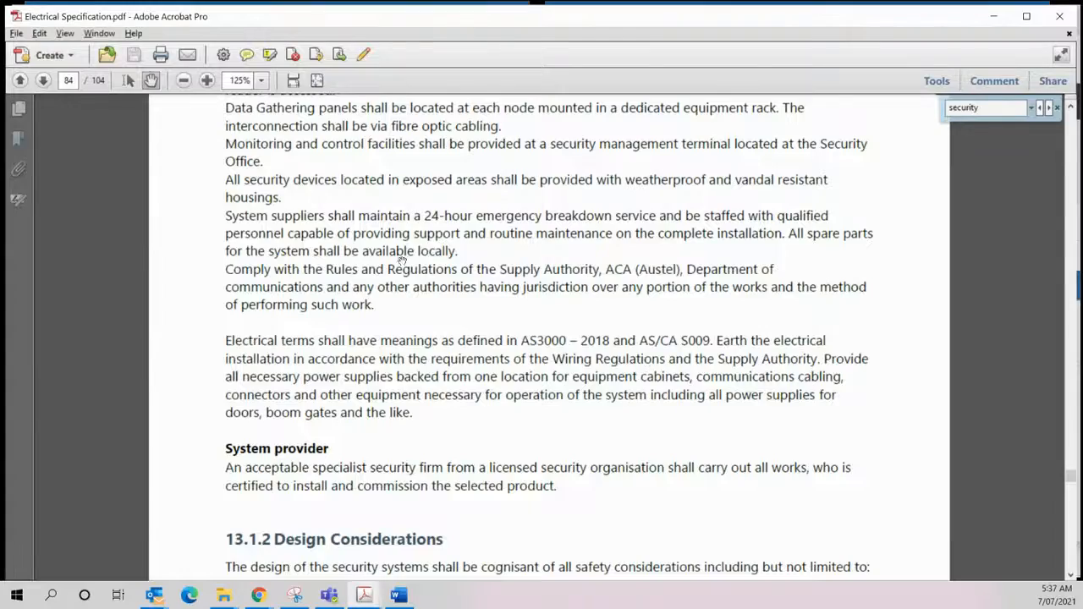
pyautogui.hotkey('alt', 'Tab')
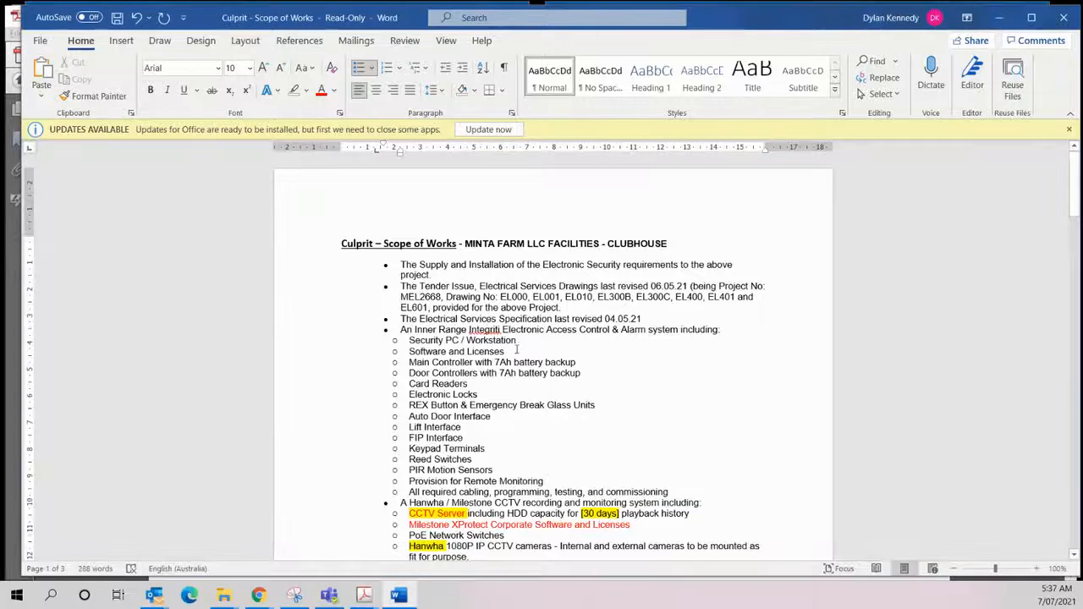
pyautogui.moveTo(520, 341); pyautogui.dragTo(412, 342)
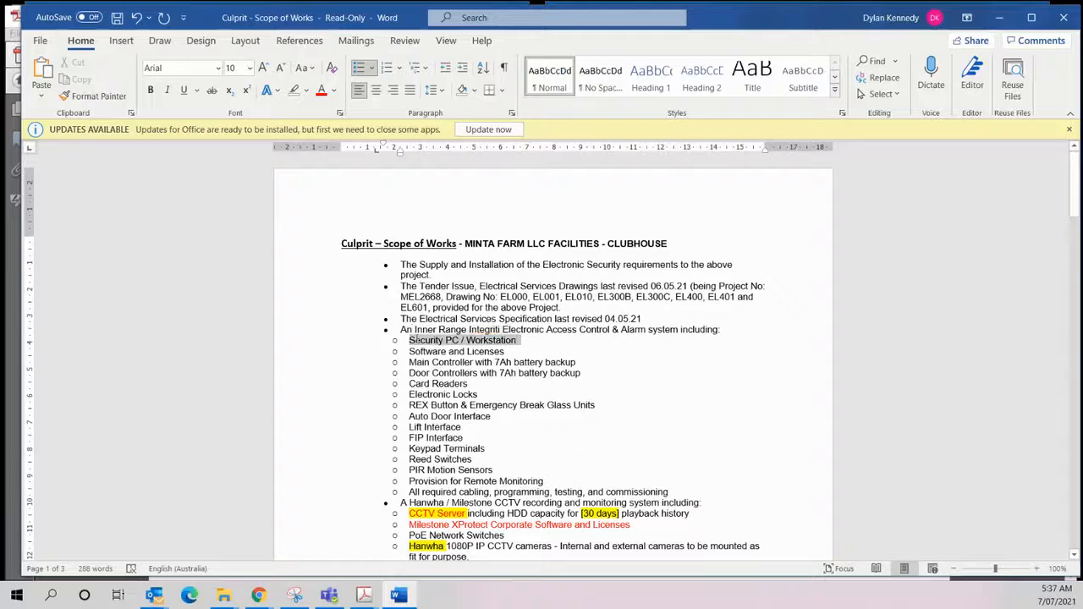
pyautogui.press('Delete')
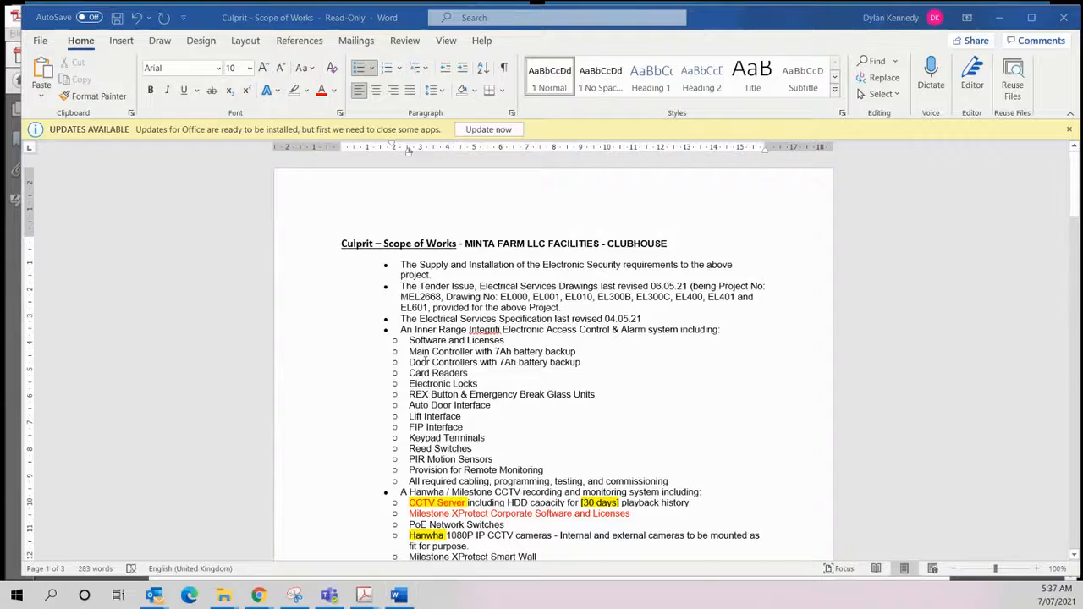
# - Switch to Groundplan and count one Security Alarm Panel in the comms room, just above the building services rack
pyautogui.hotkey('alt', 'Tab')
pyautogui.moveTo(557, 345); pyautogui.dragTo(555, 466)
pyautogui.scroll(-1, 395, 314)
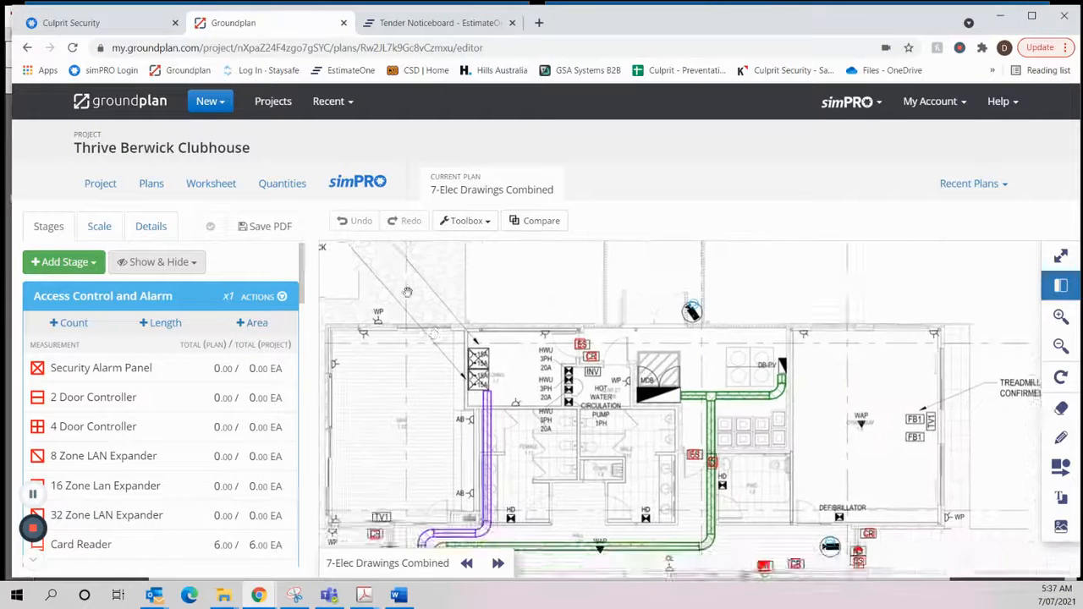
pyautogui.moveTo(408, 292); pyautogui.dragTo(538, 401)
pyautogui.moveTo(440, 349); pyautogui.dragTo(509, 338)
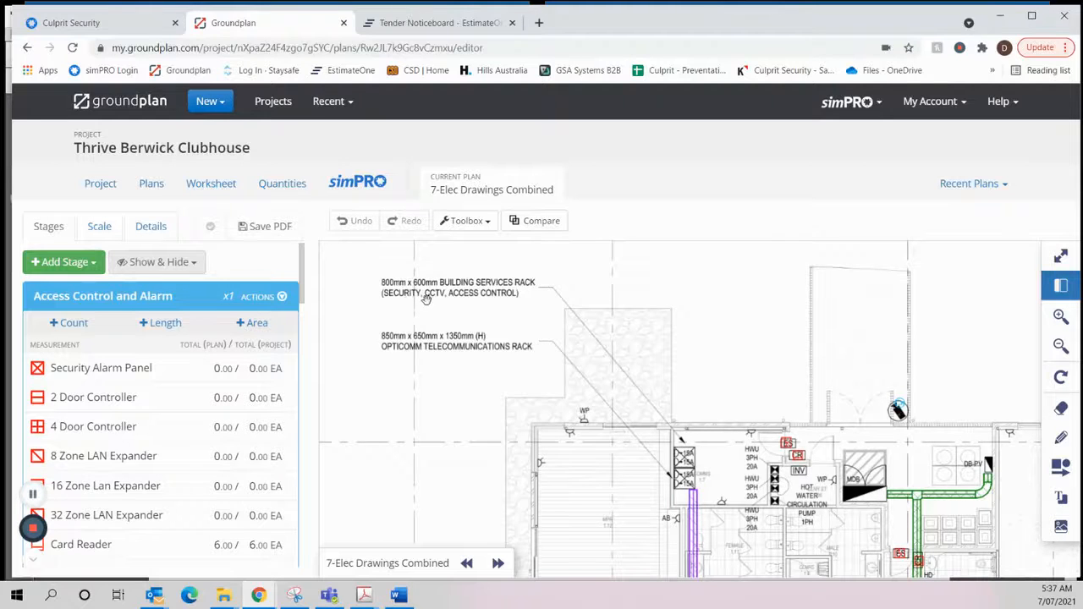
pyautogui.scroll(2, 697, 439)
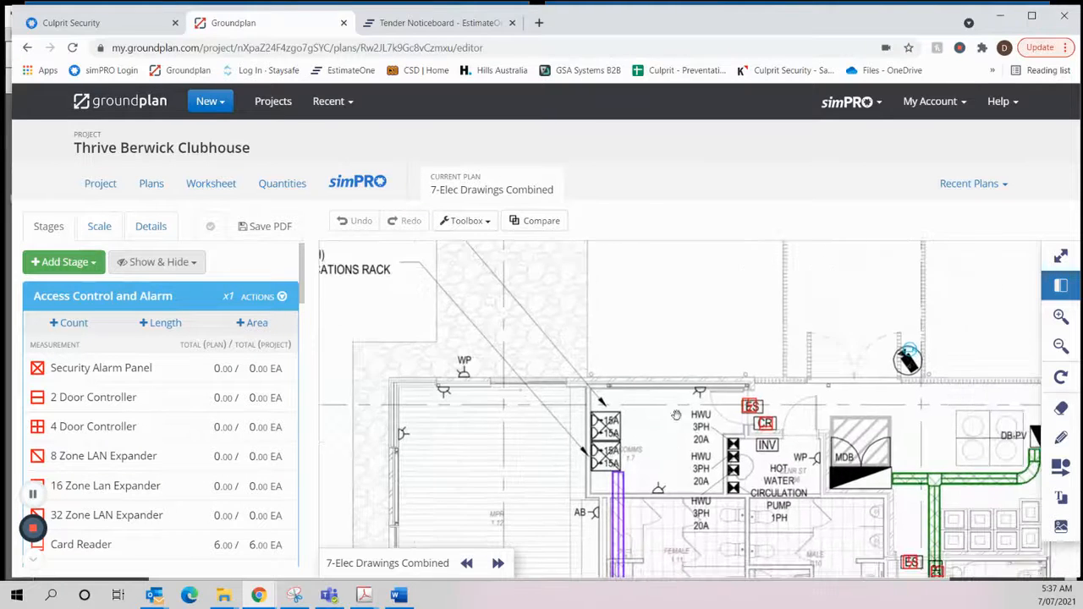
pyautogui.click(95, 370)
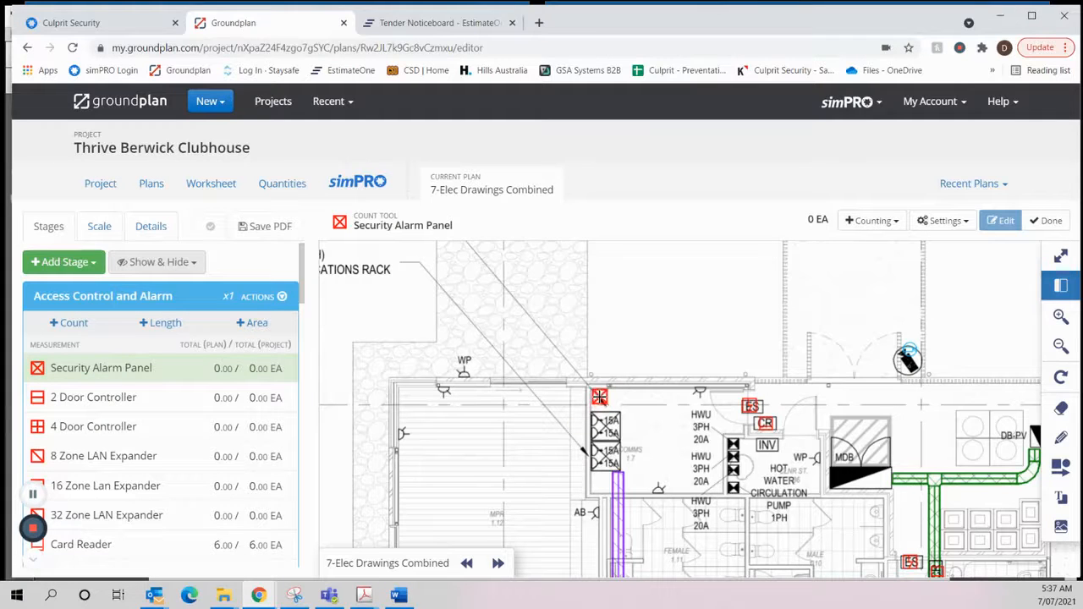
pyautogui.click(599, 397)
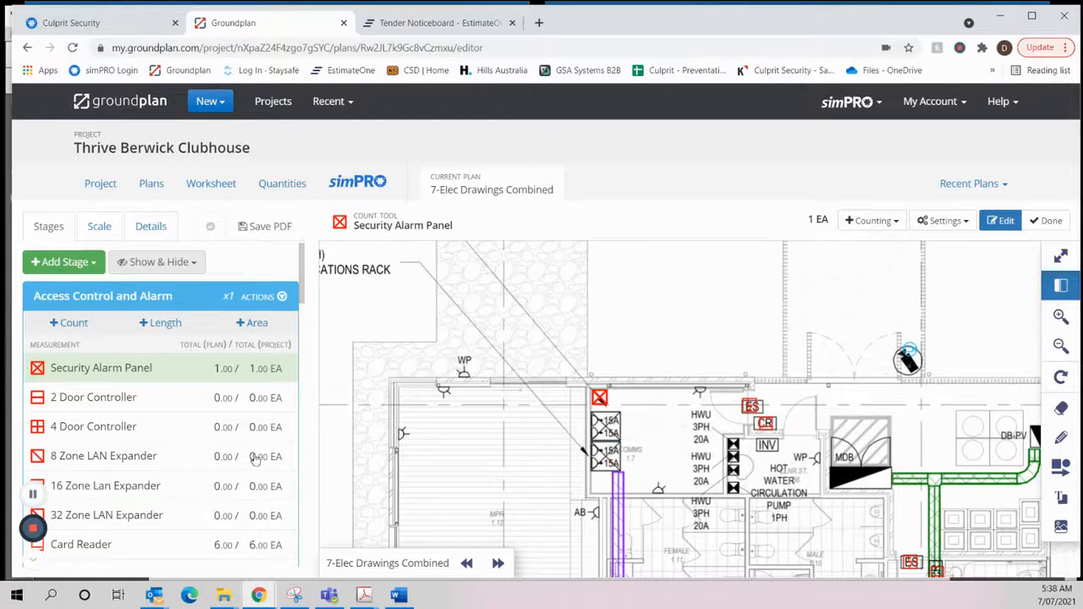
# - Count a 4 Door Controller in the comms room, directly beside the security alarm panel marker
pyautogui.click(76, 429)
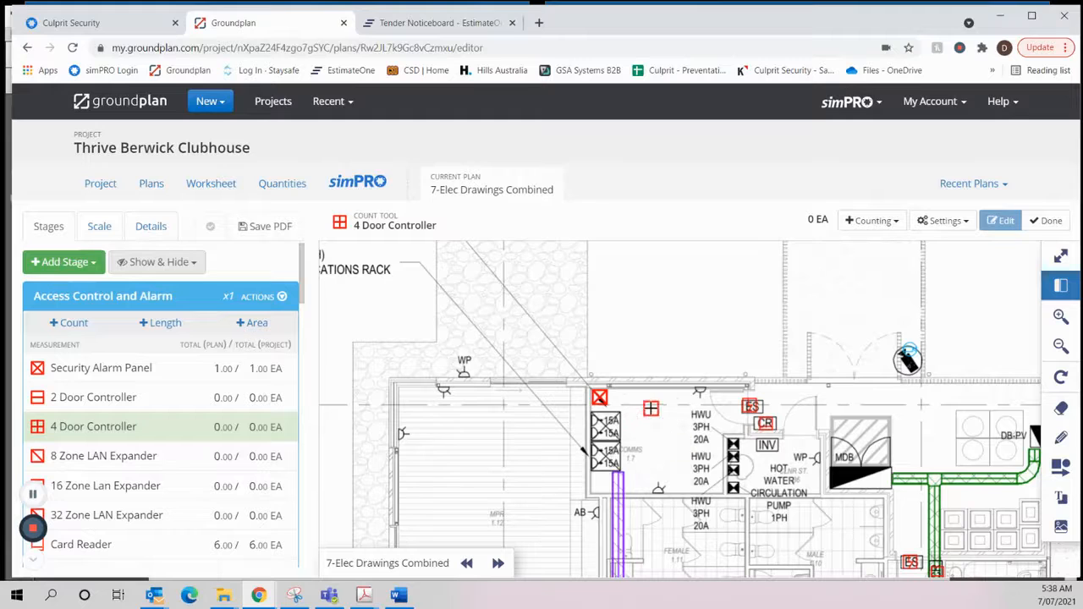
pyautogui.scroll(-3, 176, 441)
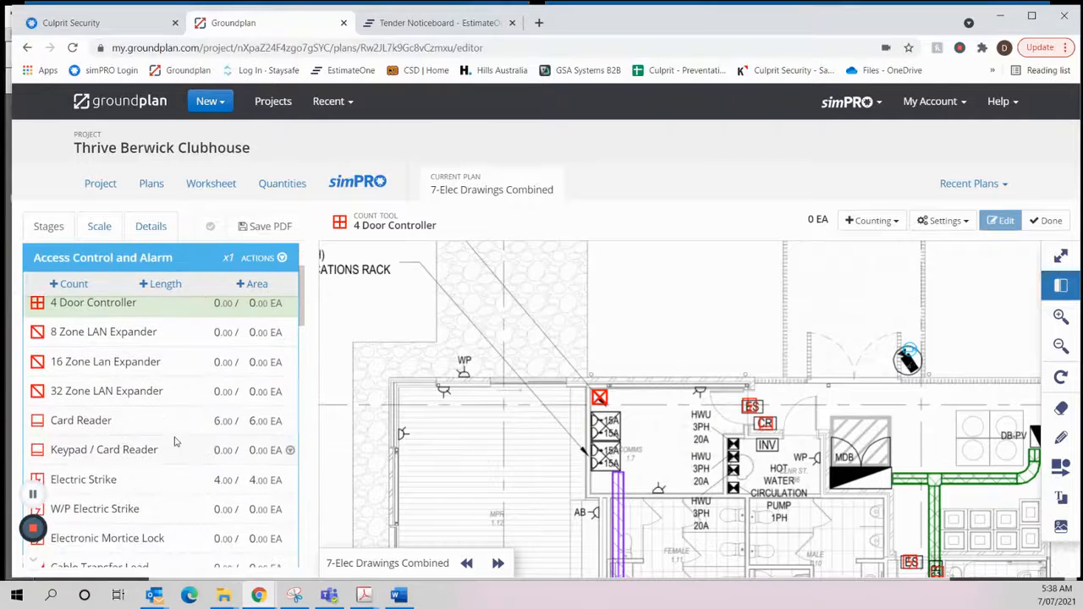
pyautogui.scroll(-2, 241, 464)
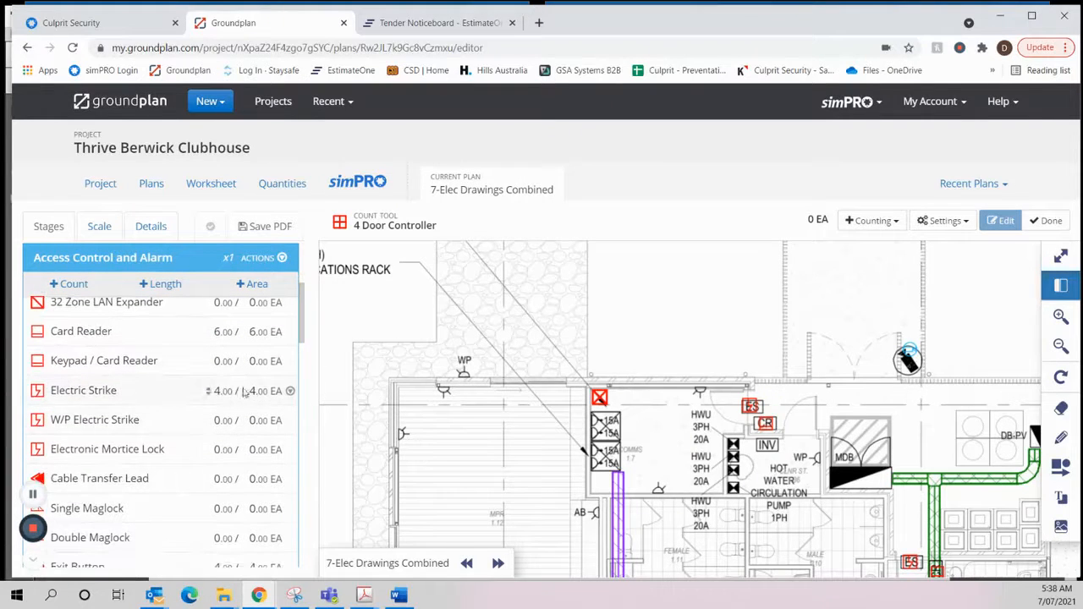
pyautogui.scroll(1, 110, 331)
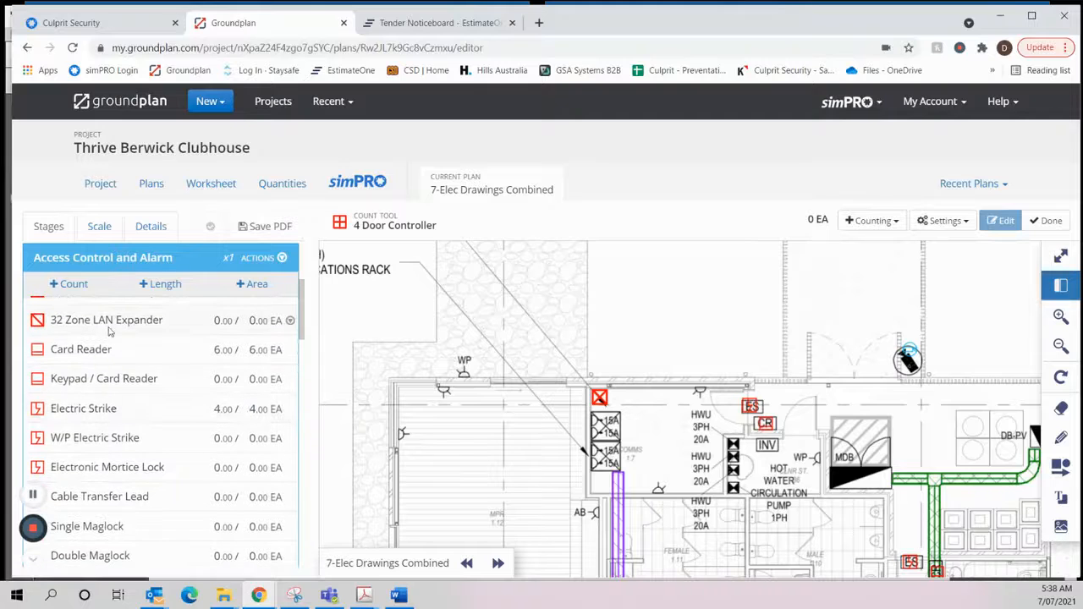
pyautogui.scroll(2, 110, 332)
pyautogui.click(142, 331)
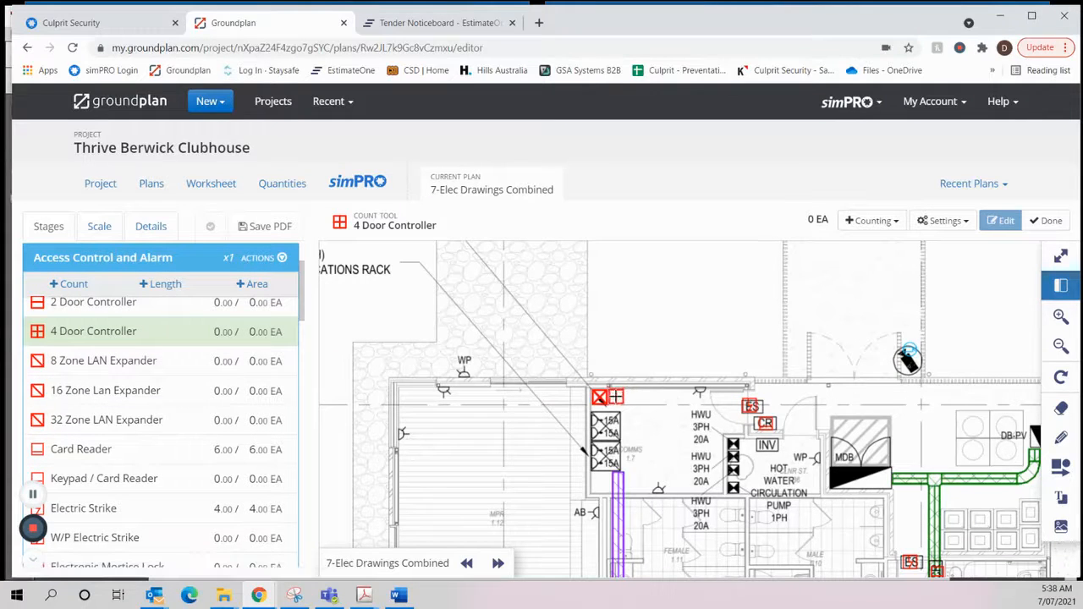
pyautogui.click(609, 396)
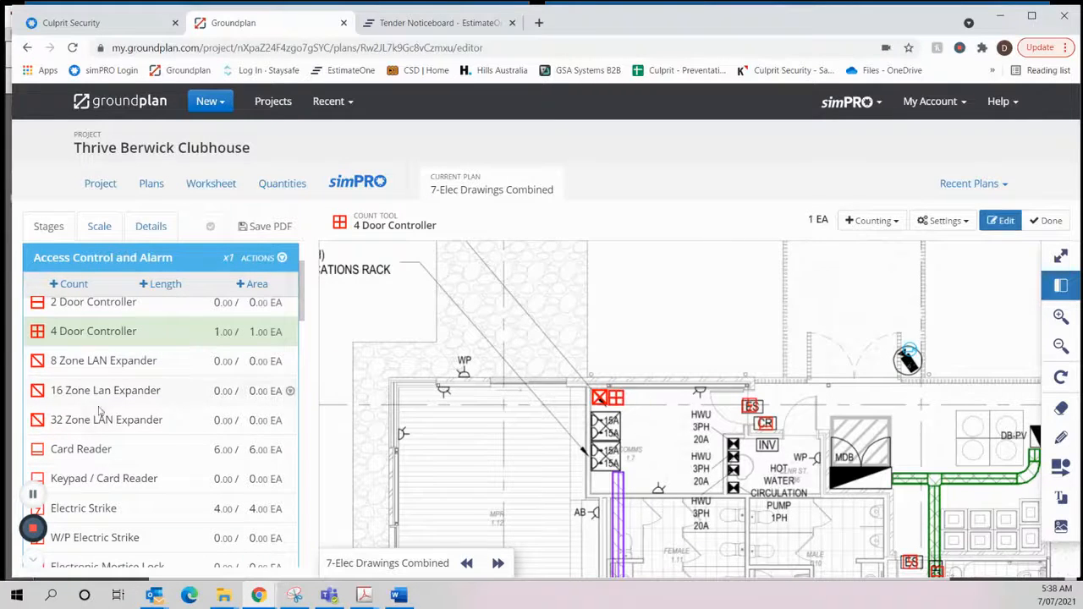
# - Check the door hardware and interface quantities, and count a second 4 Door Controller beside the first one
pyautogui.scroll(-4, 118, 389)
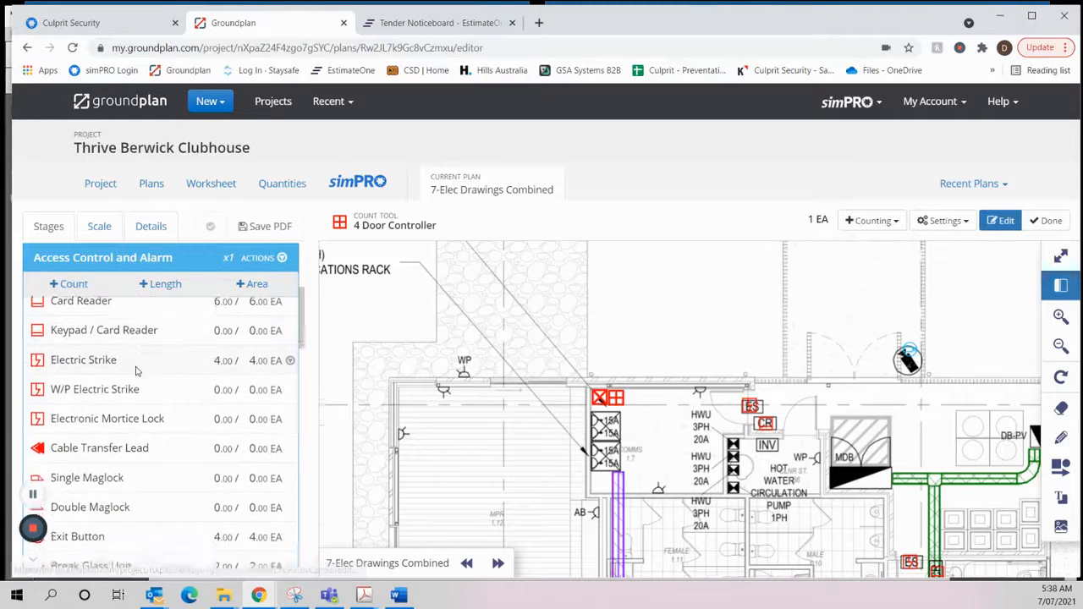
pyautogui.scroll(-8, 139, 379)
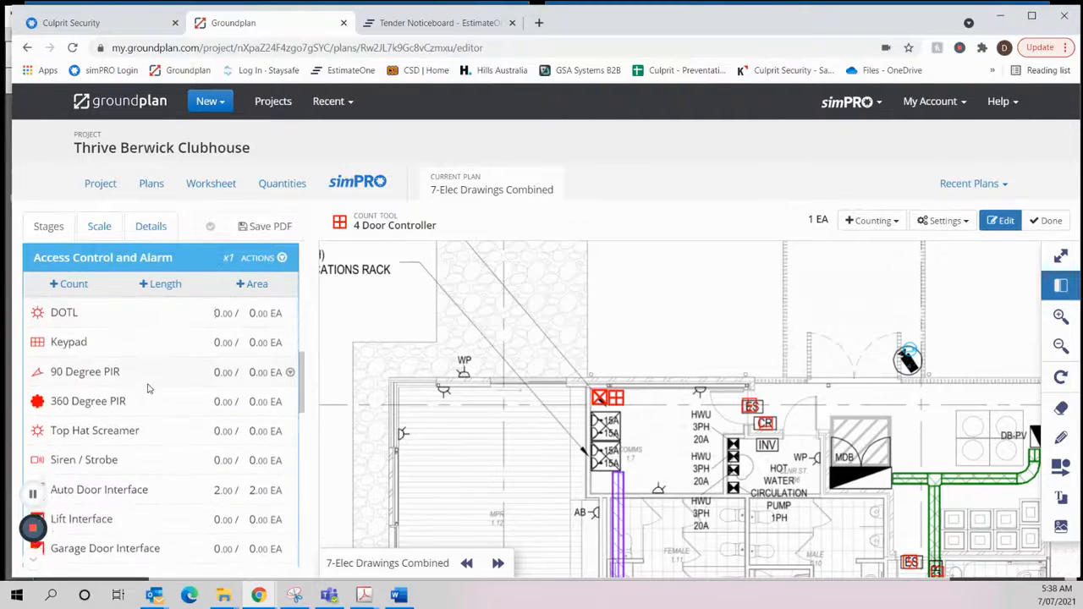
pyautogui.scroll(-2, 147, 389)
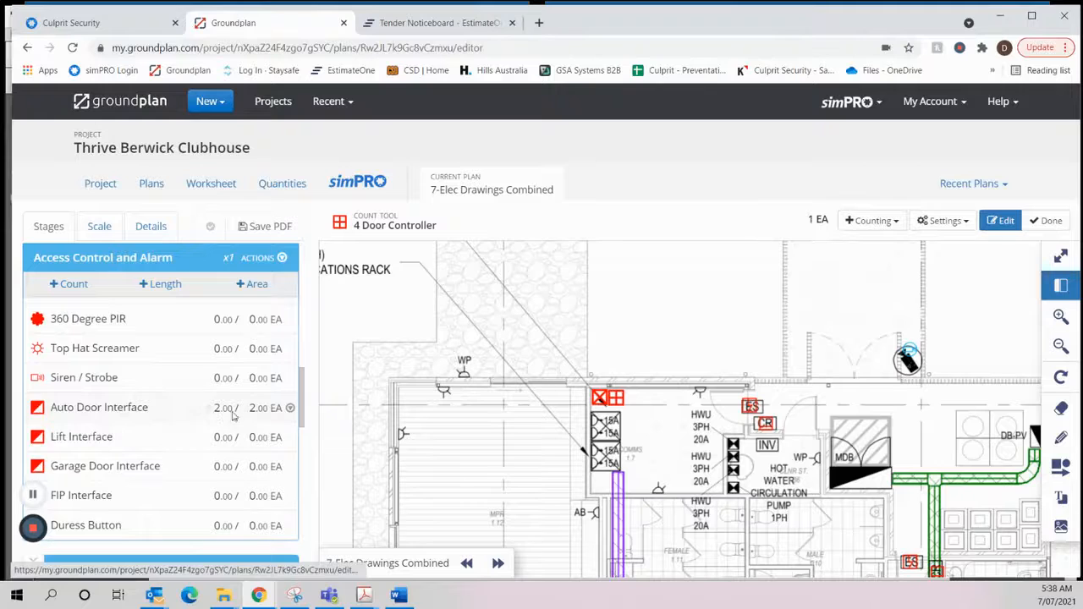
pyautogui.scroll(15, 162, 423)
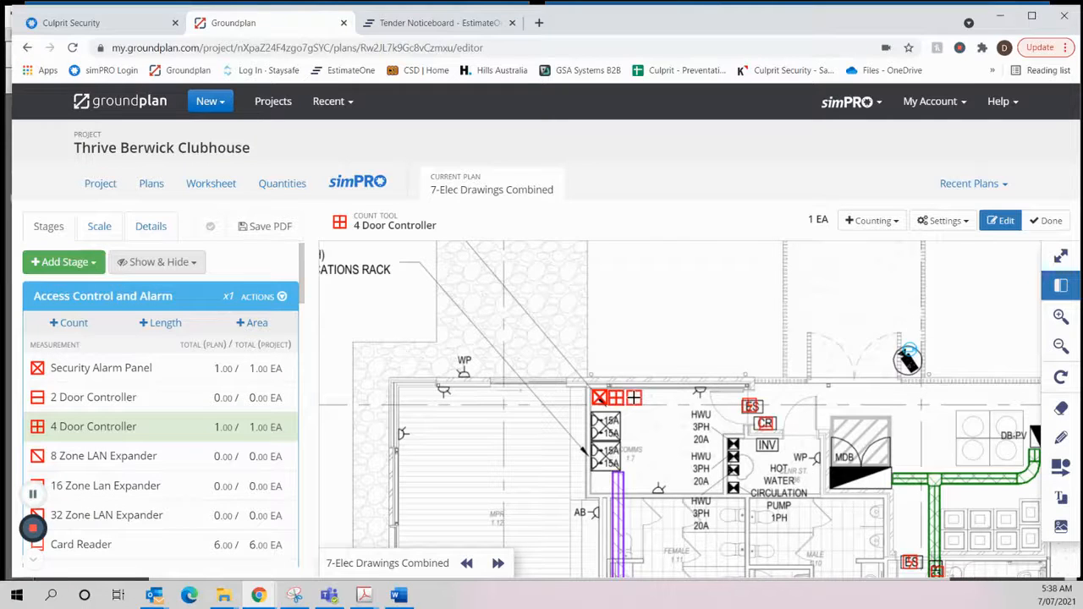
pyautogui.click(667, 397)
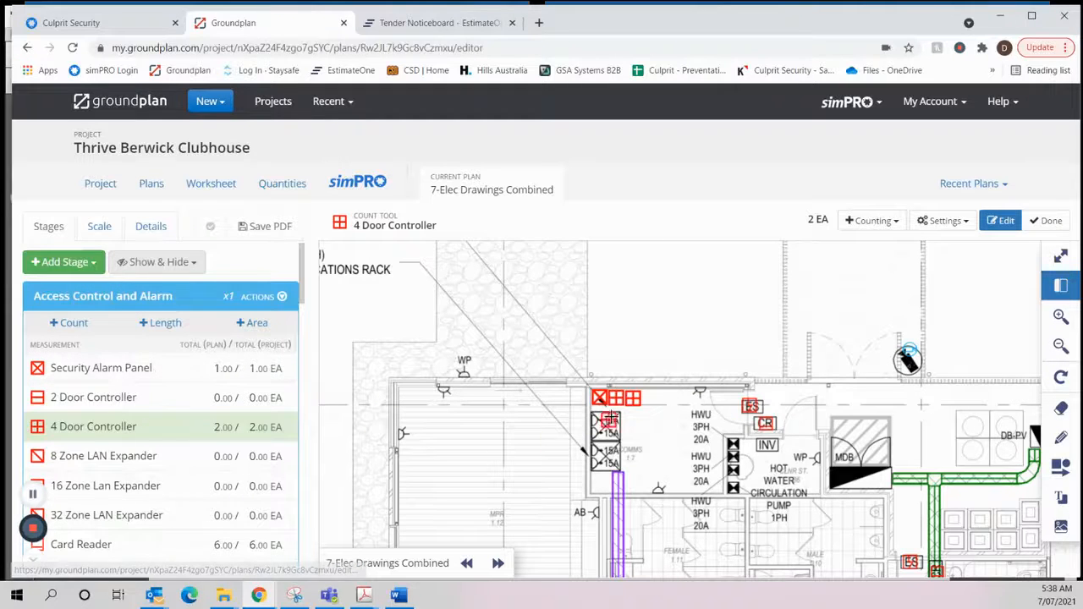
pyautogui.click(1048, 220)
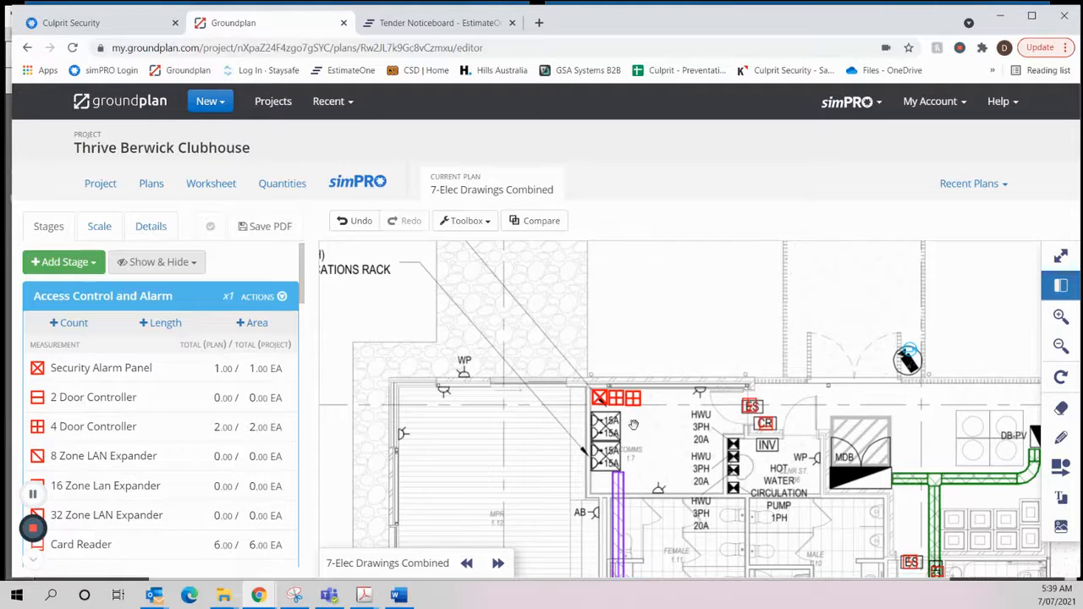
# - Examine the plan from the comms room to the gymnasium and review the detector, siren and interface items in the Access Control and Alarm stage
pyautogui.scroll(-2, 677, 432)
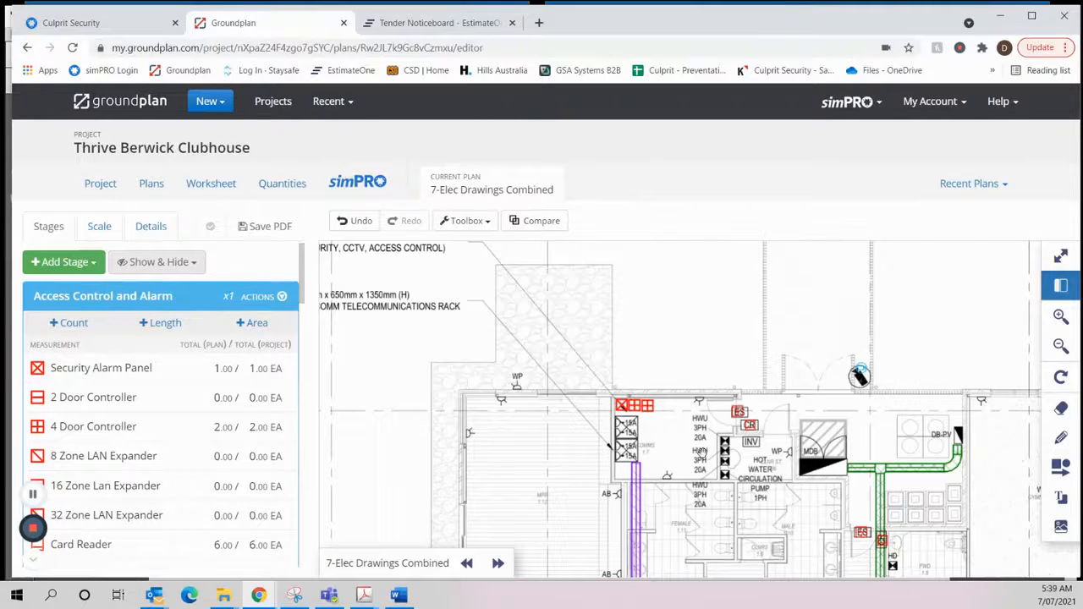
pyautogui.scroll(-1, 702, 453)
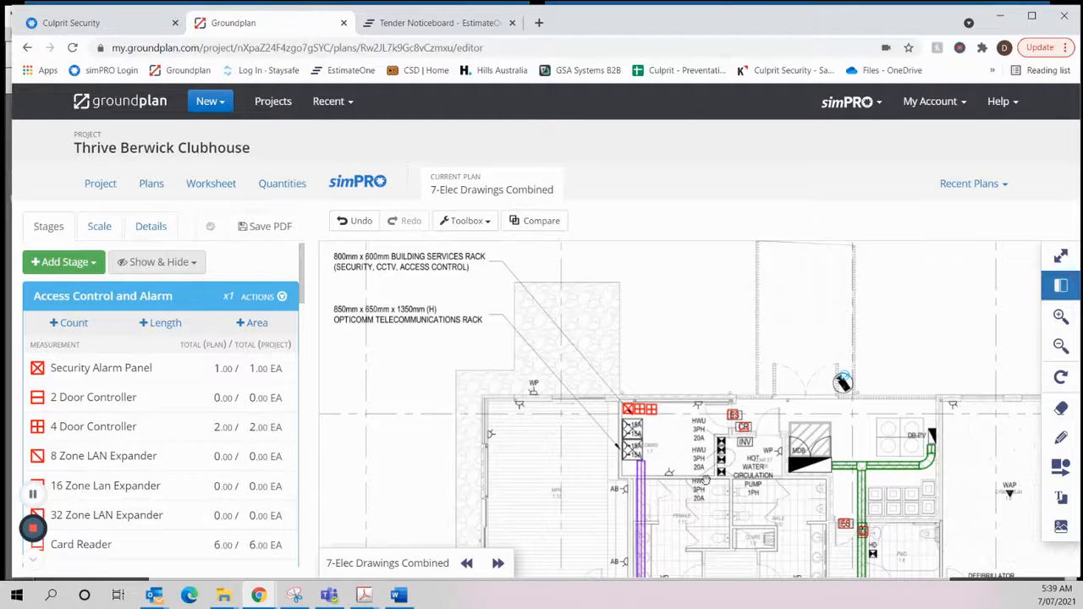
pyautogui.moveTo(705, 479); pyautogui.dragTo(644, 432)
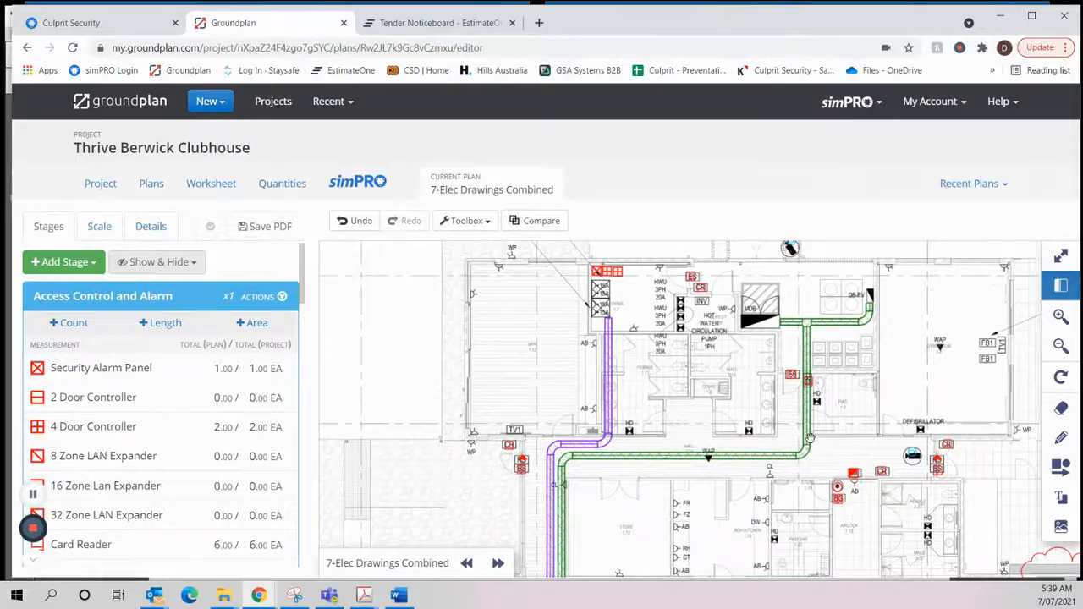
pyautogui.moveTo(810, 438); pyautogui.dragTo(668, 424)
pyautogui.scroll(-10, 153, 455)
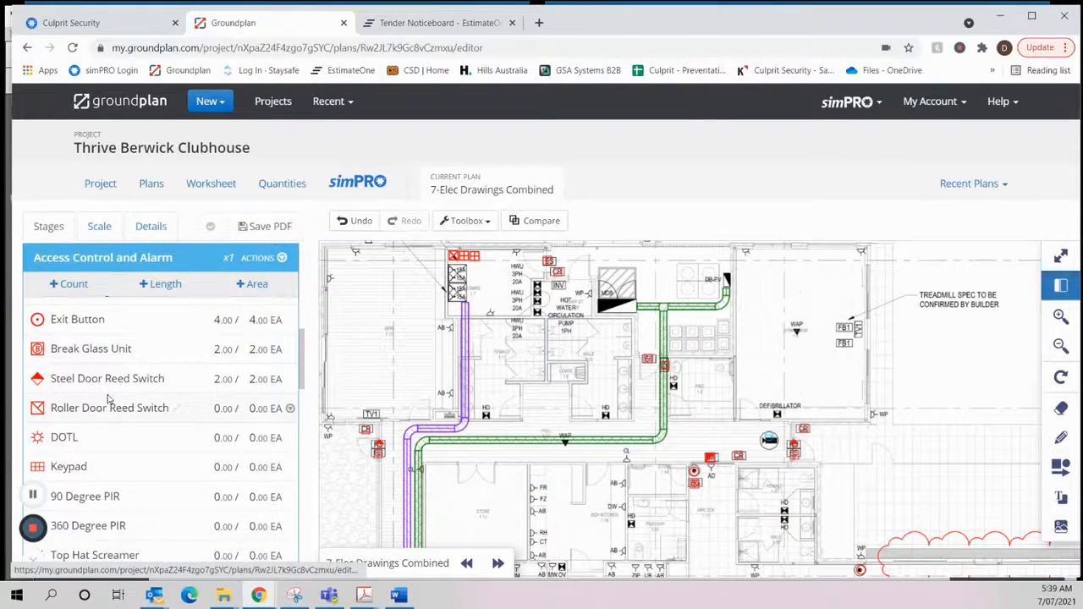
pyautogui.scroll(-2, 93, 403)
pyautogui.scroll(-1, 81, 395)
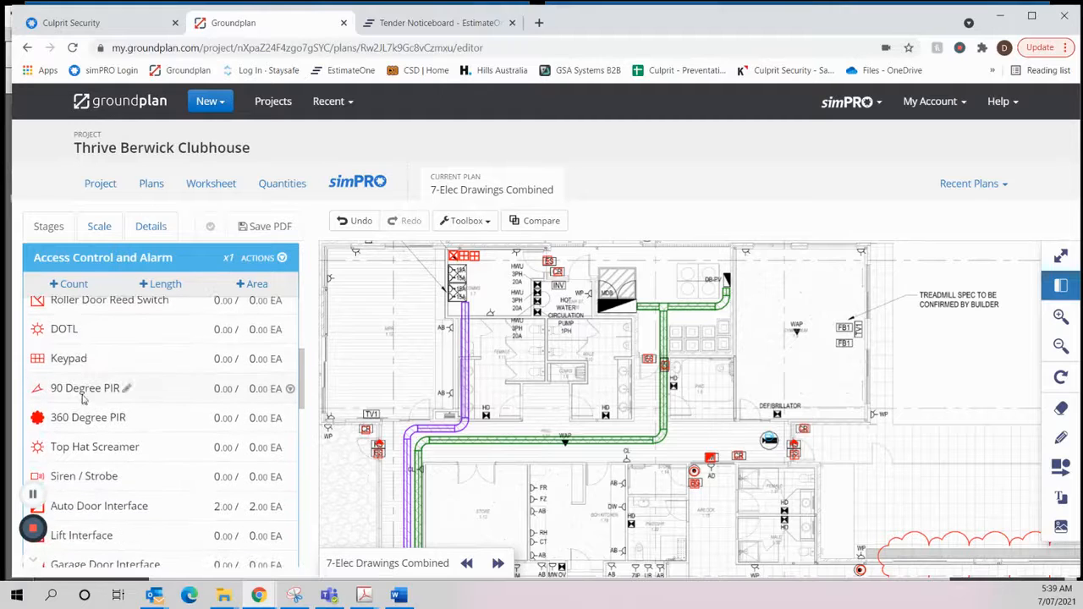
pyautogui.click(78, 390)
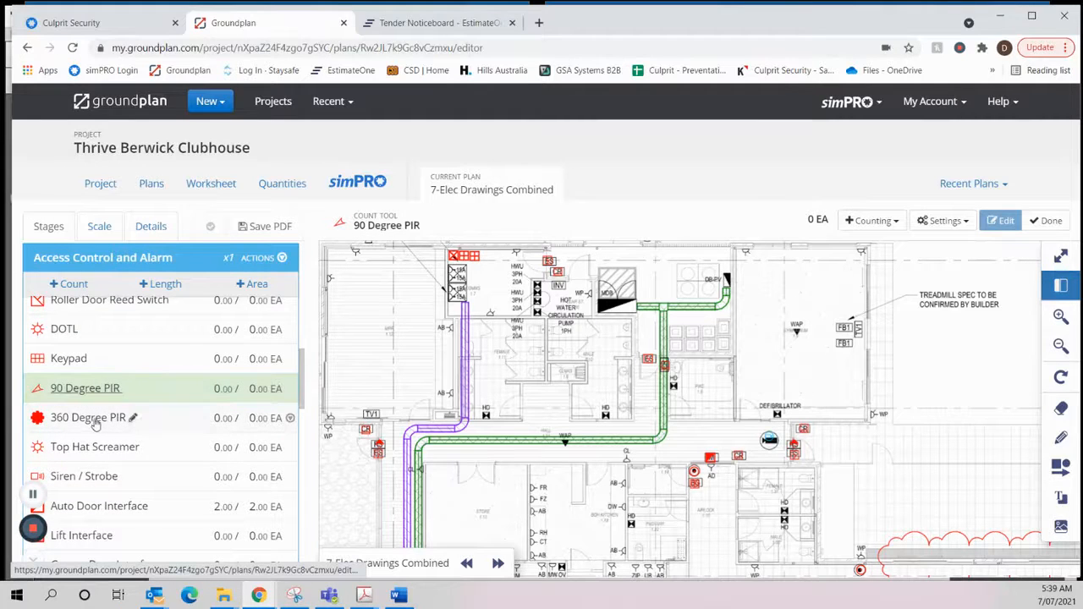
pyautogui.scroll(-4, 103, 427)
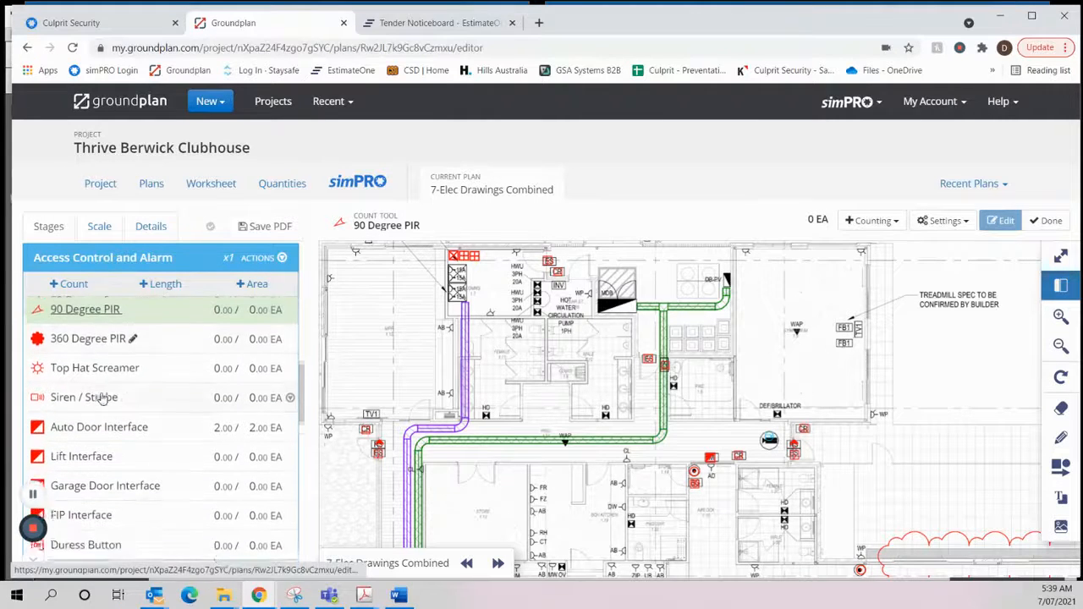
pyautogui.scroll(4, 97, 465)
pyautogui.scroll(-4, 91, 492)
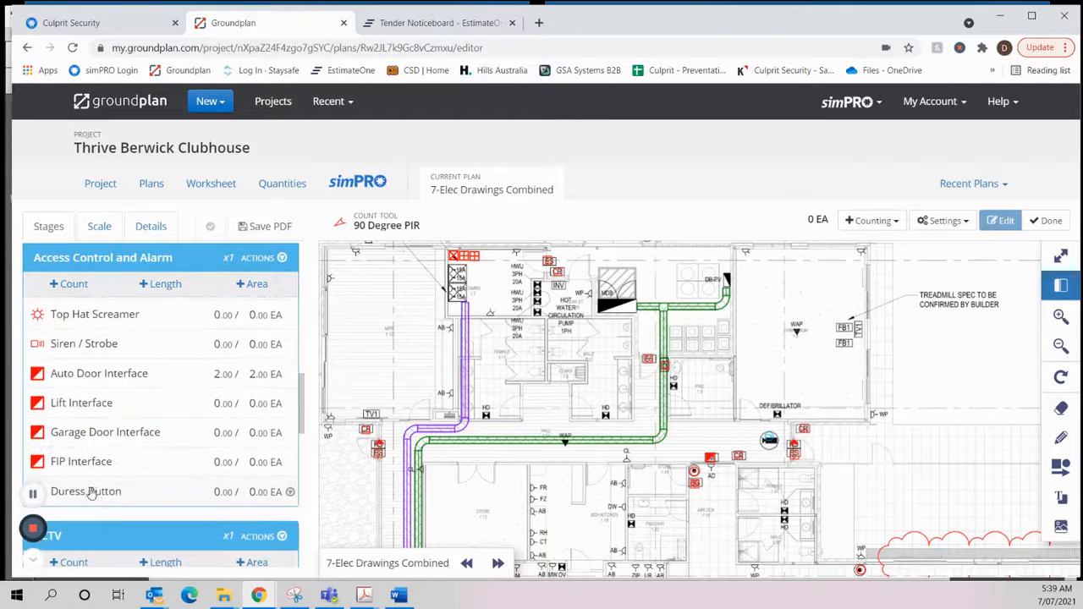
pyautogui.scroll(5, 102, 487)
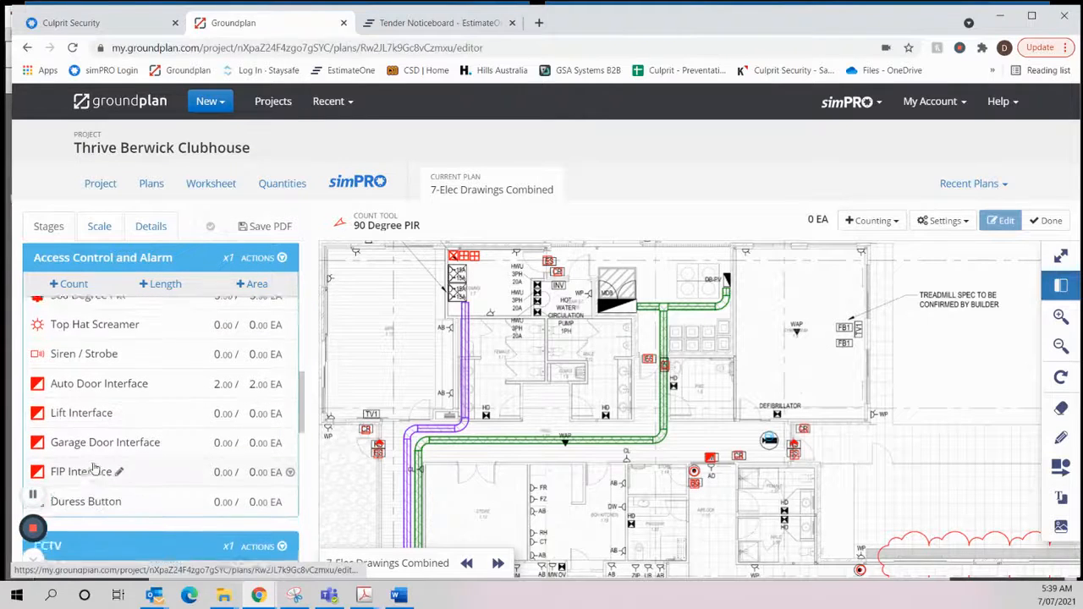
pyautogui.scroll(2, 88, 464)
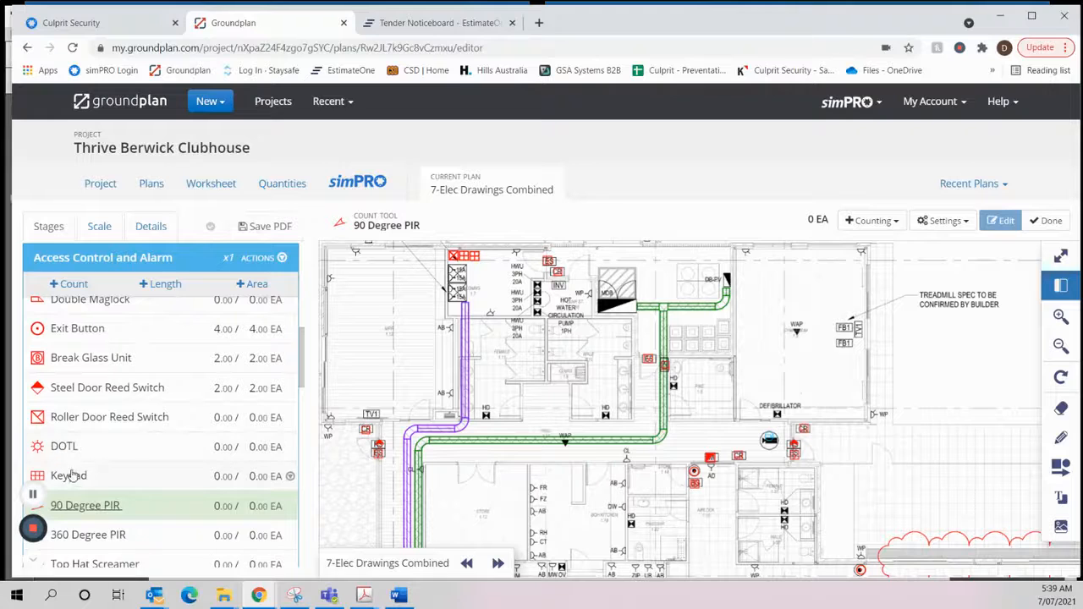
pyautogui.scroll(1, 84, 415)
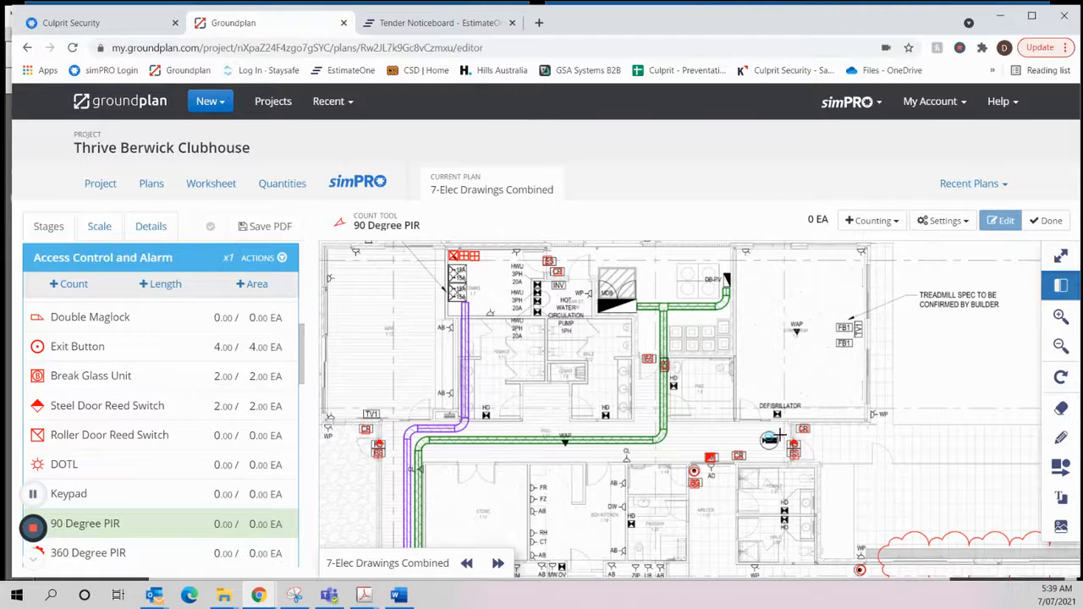
pyautogui.click(1048, 220)
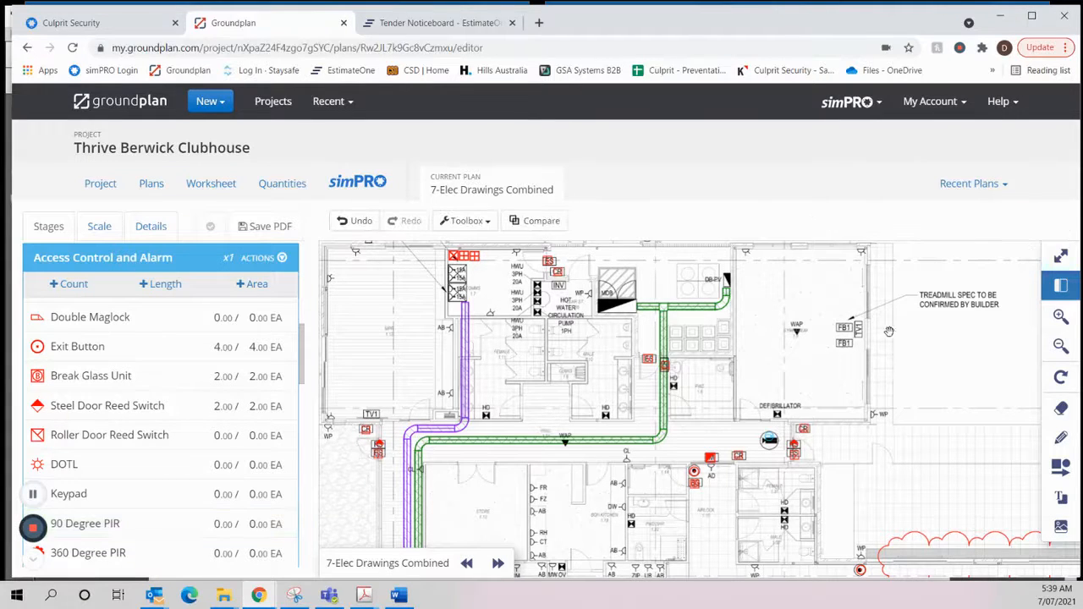
# - Try counting a Steel Door Reed Switch on the gymnasium's outer wall opening, and remove that marker
pyautogui.scroll(5, 889, 331)
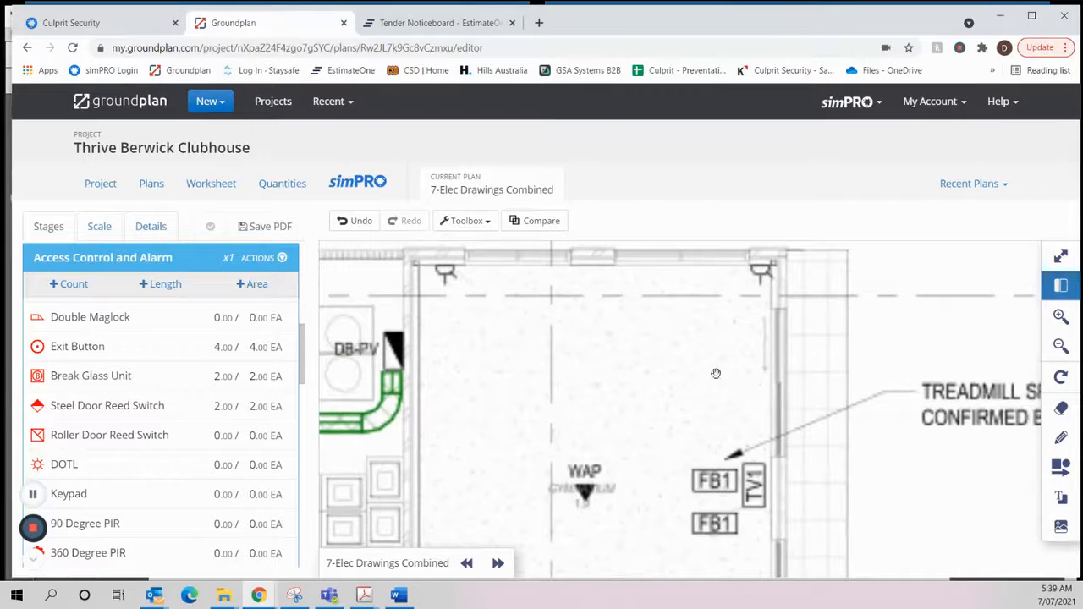
pyautogui.click(81, 408)
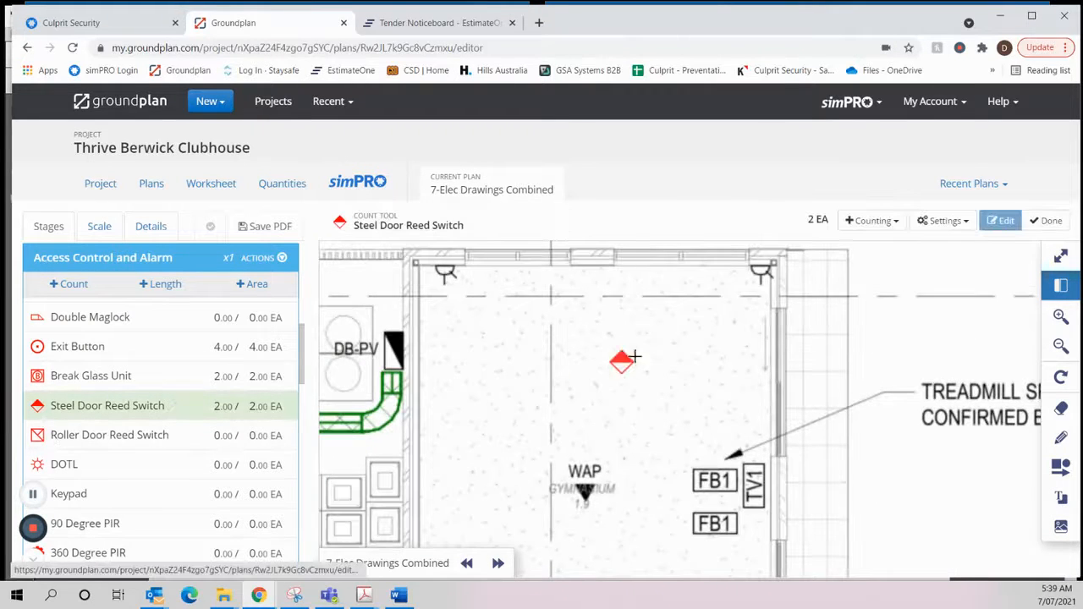
pyautogui.click(777, 327)
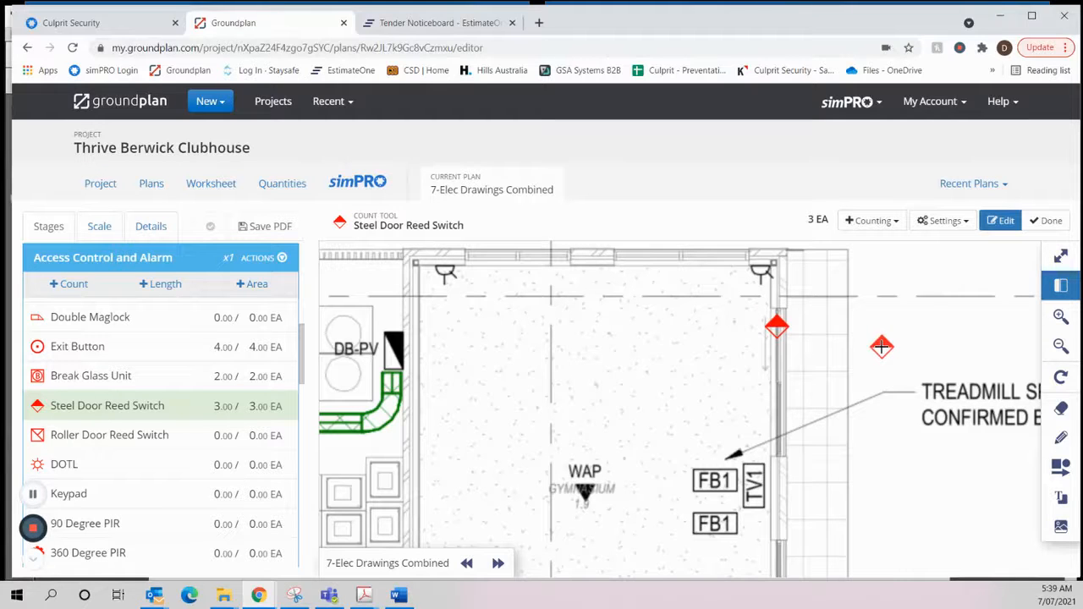
pyautogui.scroll(5, 136, 408)
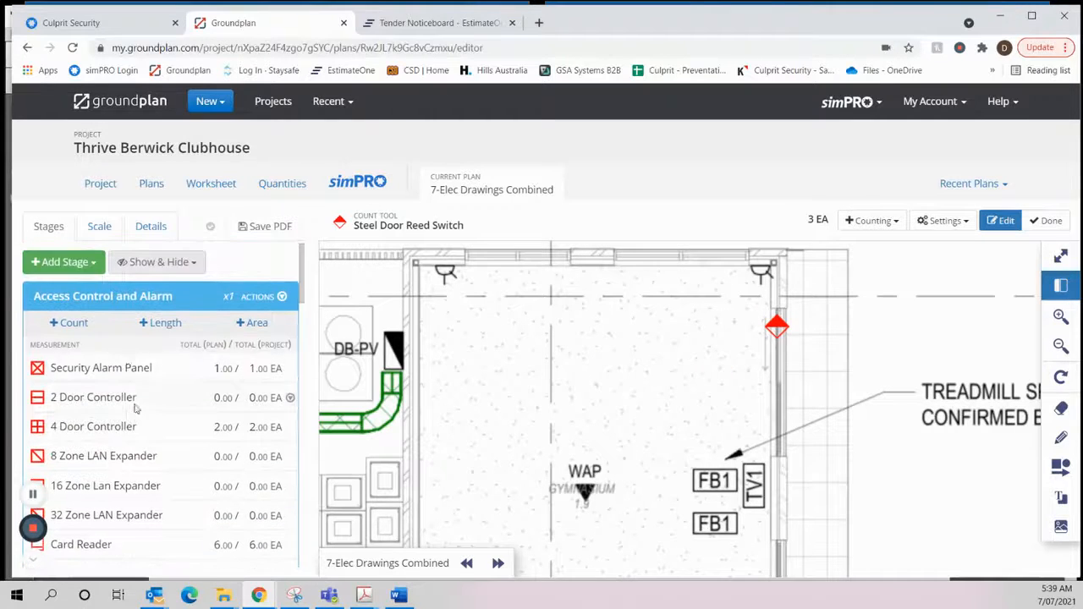
pyautogui.click(778, 330)
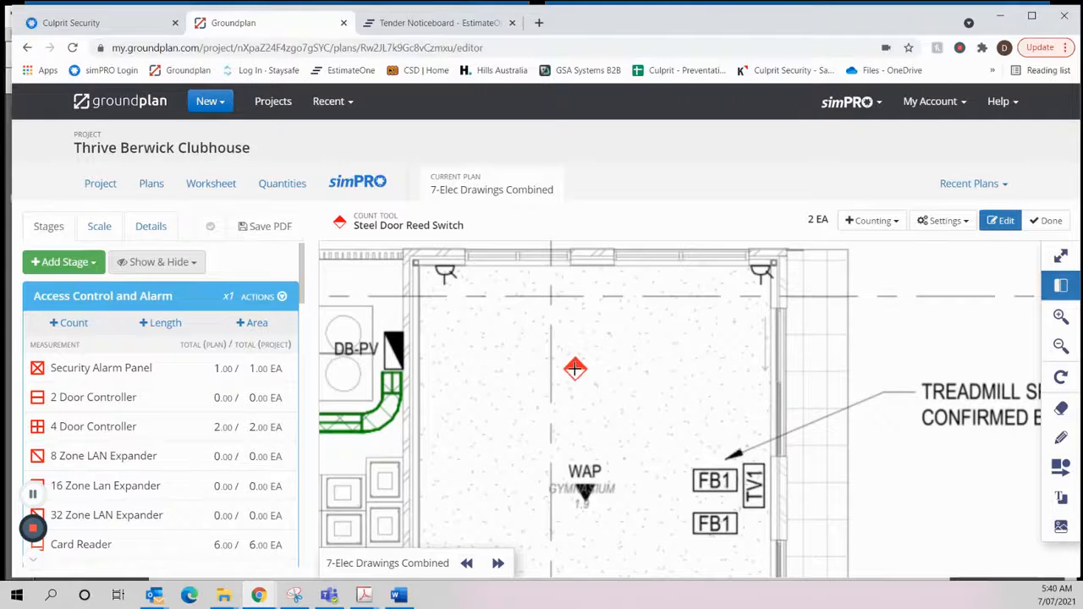
pyautogui.scroll(-1, 574, 368)
pyautogui.scroll(-2, 574, 369)
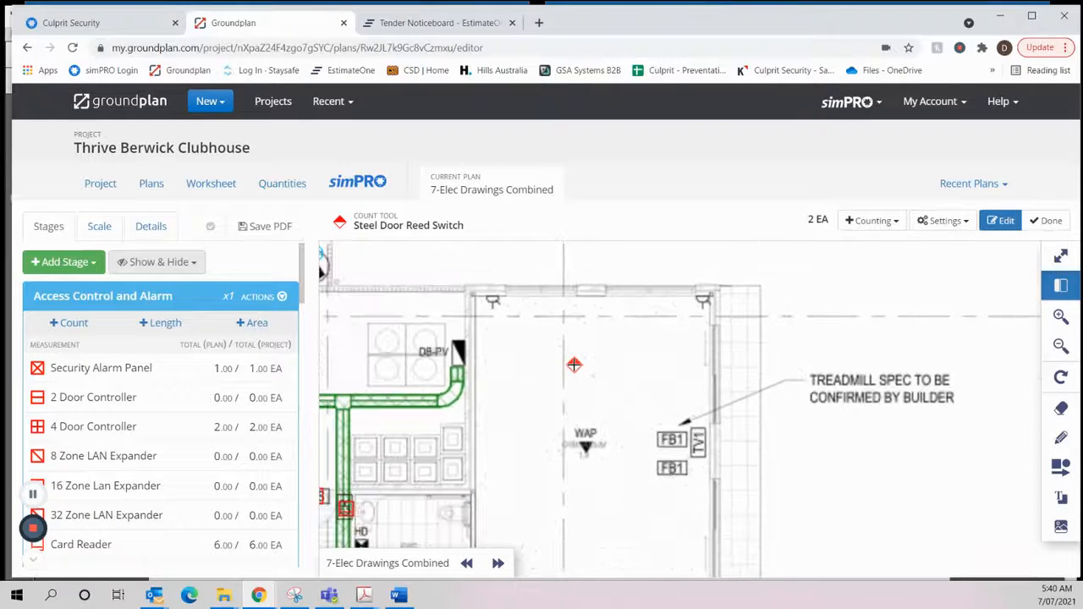
# - Review the door devices across the clubhouse plan against the controllers in the comms room, and finish the Steel Door Reed Switch count
pyautogui.scroll(-2, 574, 365)
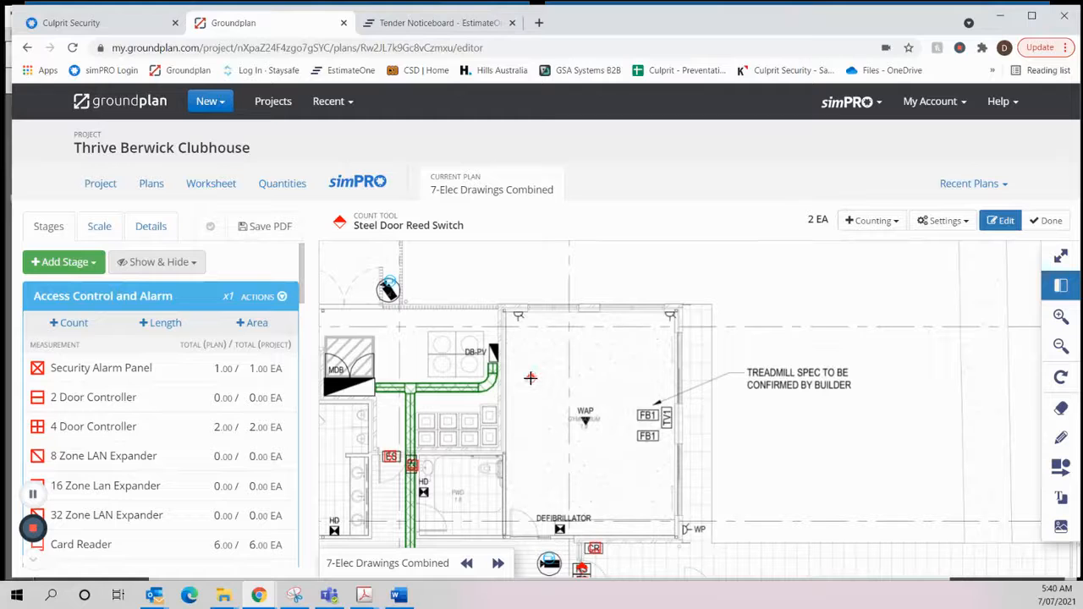
pyautogui.scroll(-3, 669, 373)
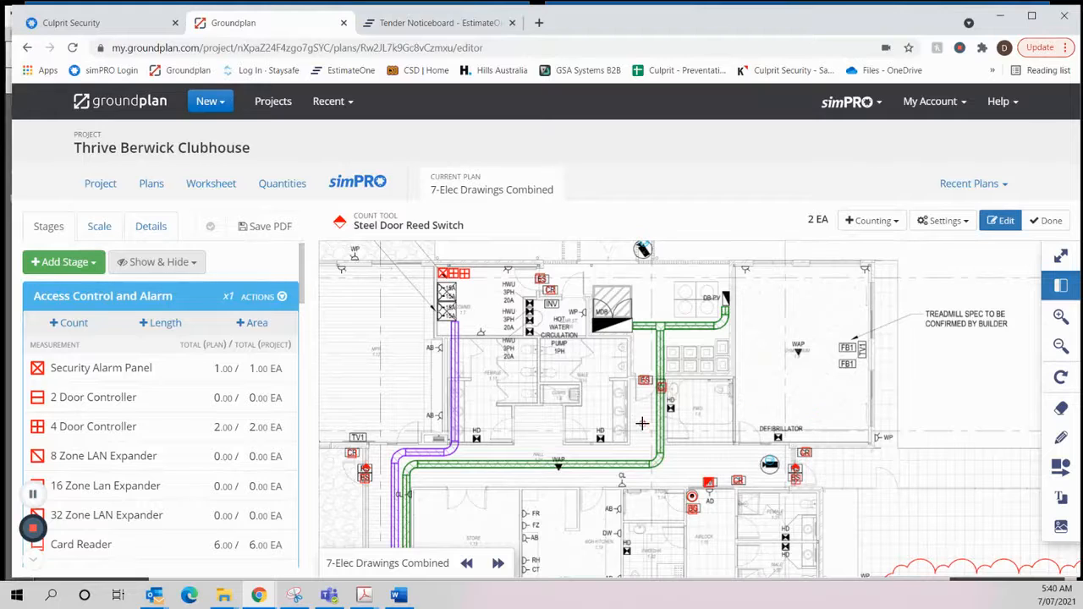
pyautogui.scroll(-1, 641, 423)
pyautogui.scroll(-1, 641, 423)
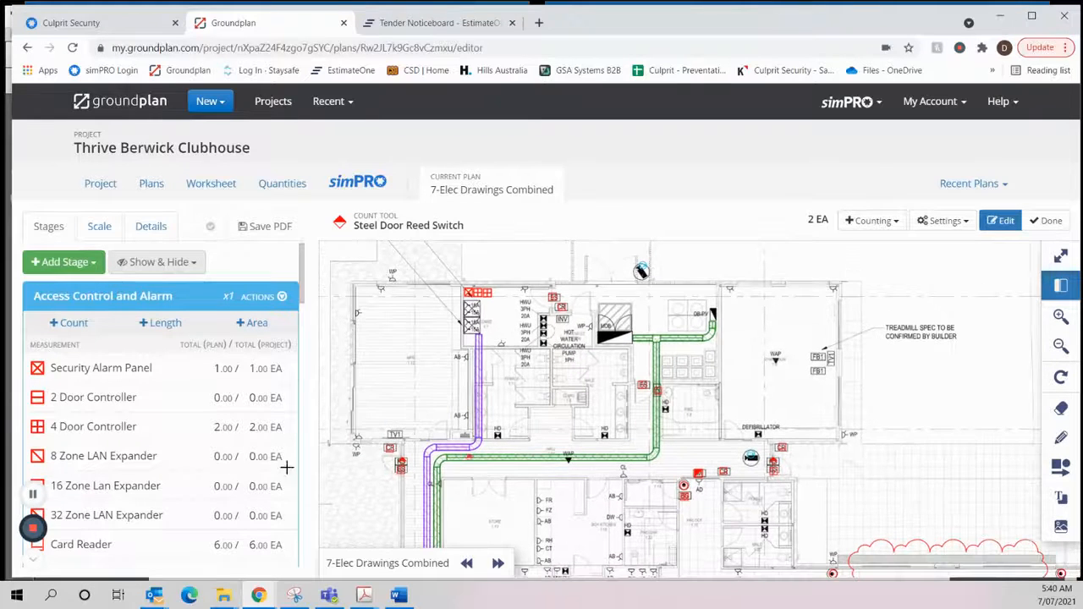
pyautogui.scroll(-1, 137, 390)
pyautogui.scroll(1, 137, 381)
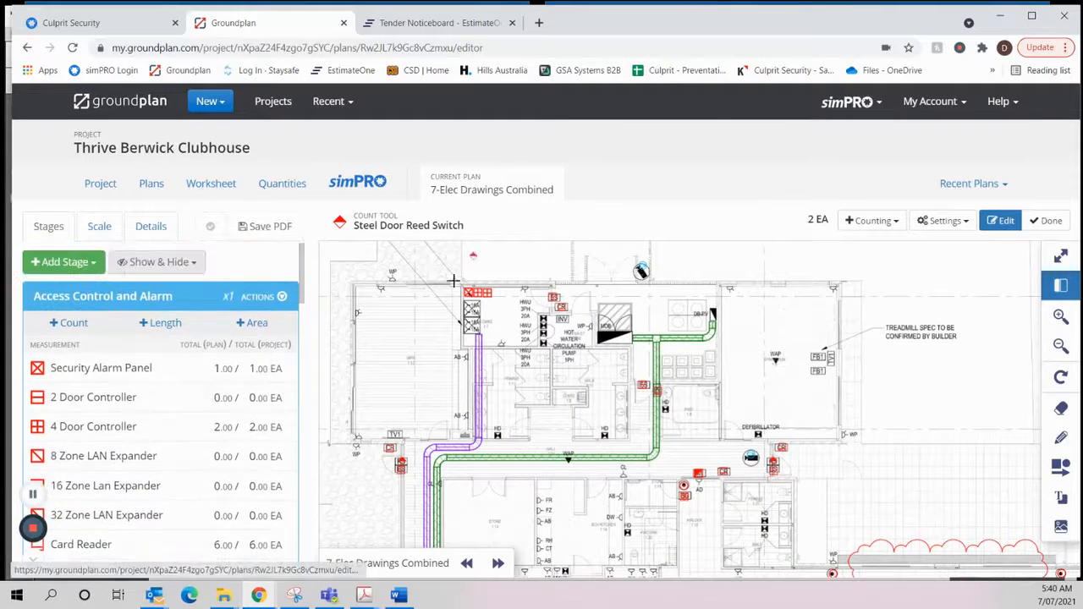
pyautogui.scroll(-2, 716, 451)
pyautogui.moveTo(773, 472); pyautogui.dragTo(732, 291)
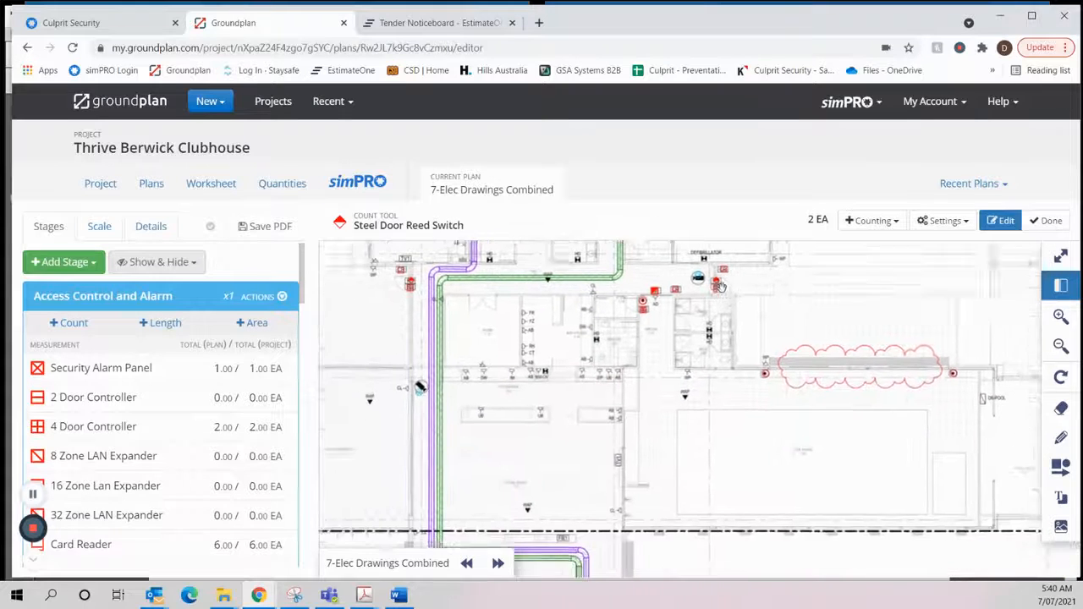
pyautogui.moveTo(922, 441); pyautogui.dragTo(844, 404)
pyautogui.scroll(-1, 871, 413)
pyautogui.moveTo(847, 444); pyautogui.dragTo(856, 268)
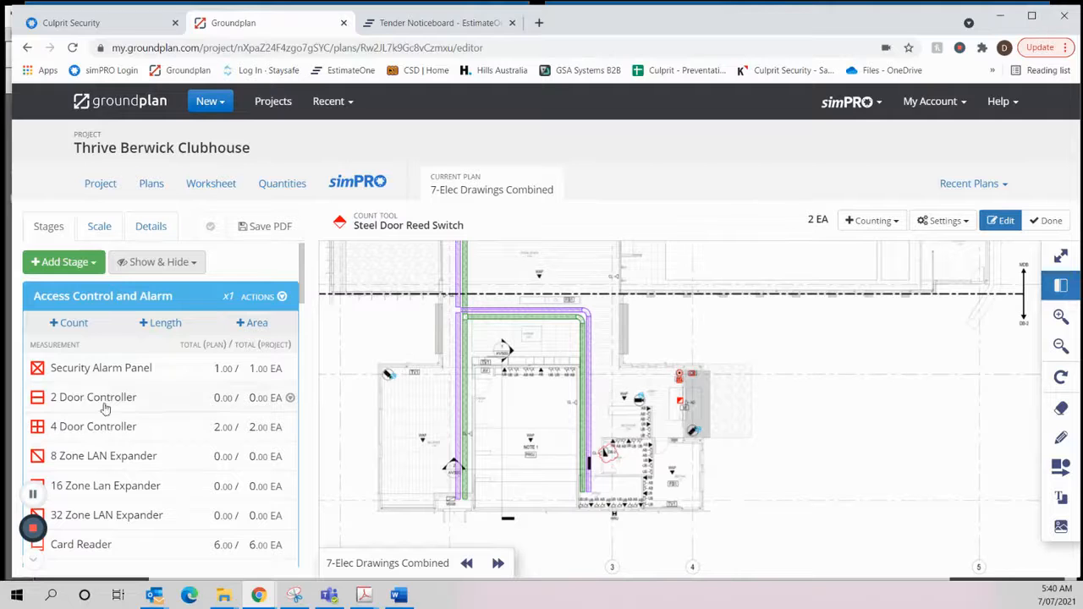
pyautogui.scroll(3, 541, 356)
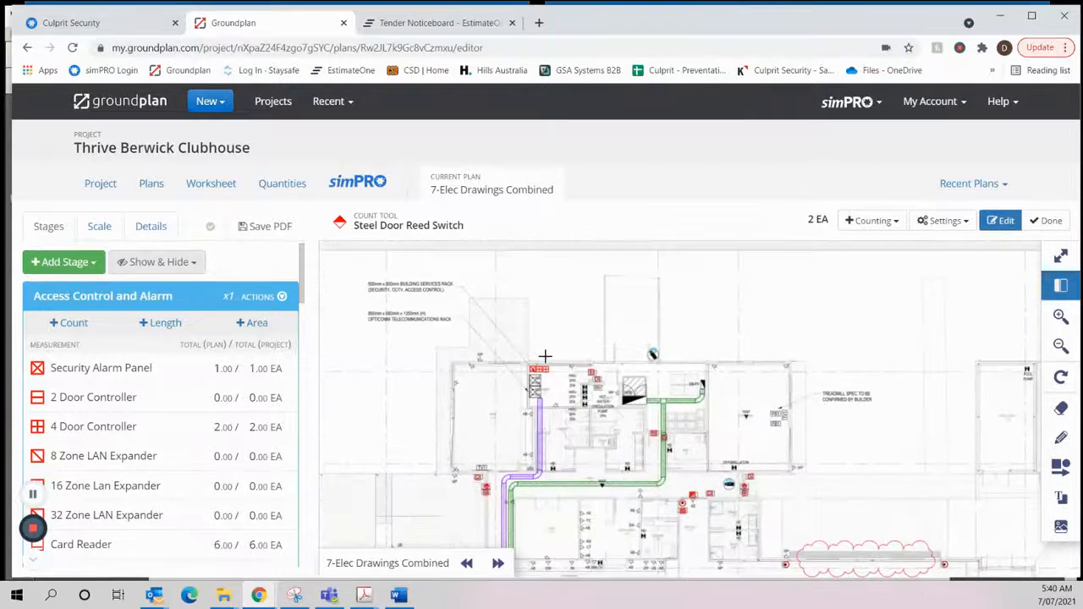
pyautogui.scroll(2, 545, 357)
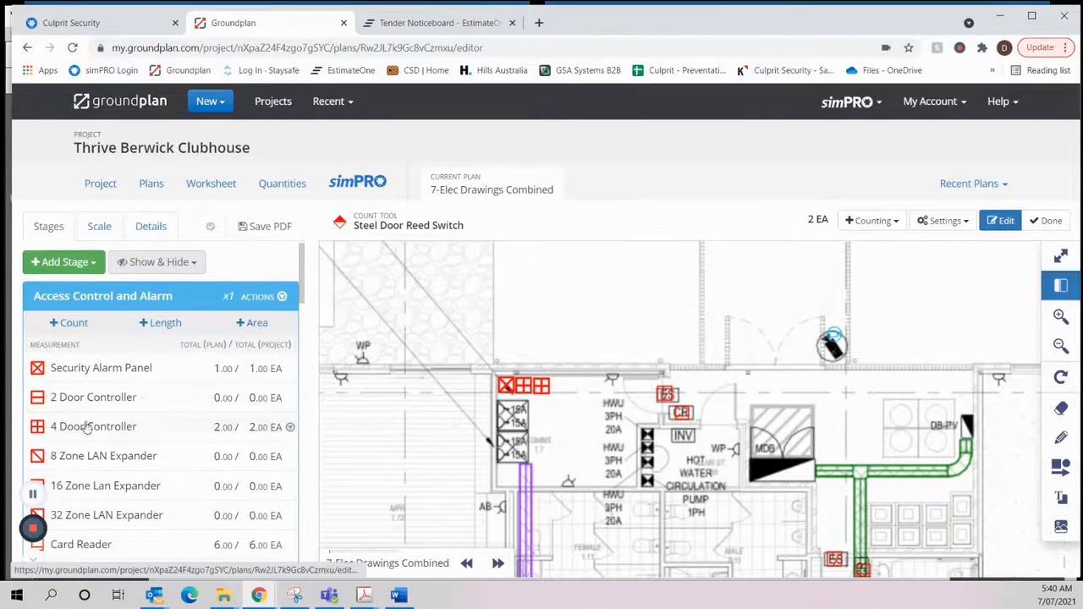
pyautogui.click(1050, 220)
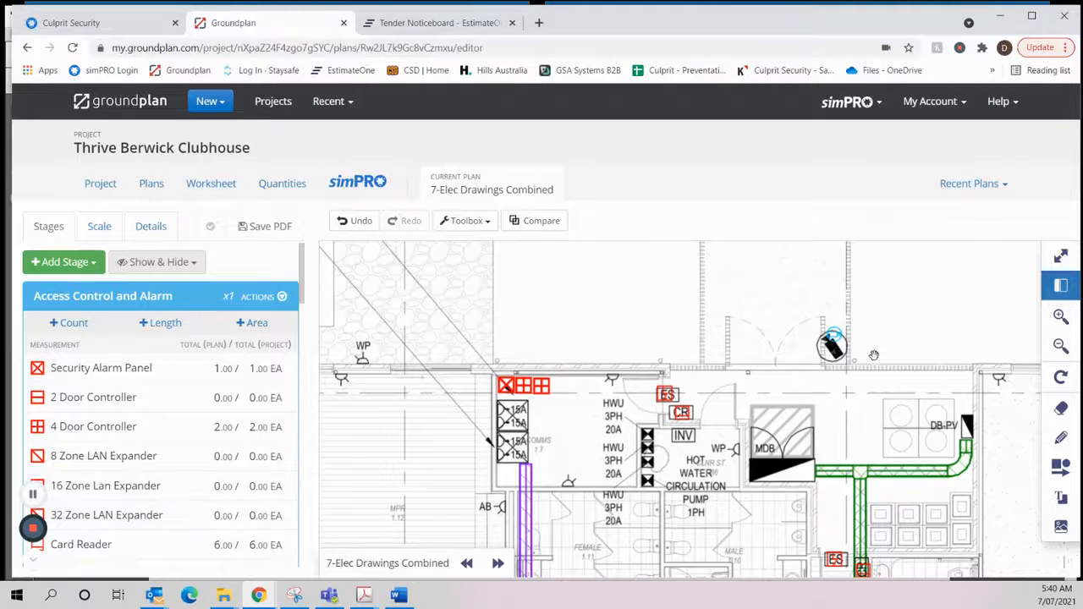
# - Examine the device markers around the airlock's auto door and compare them with the items in the Access Control and Alarm, CCTV and Intercom stages
pyautogui.scroll(-2, 874, 355)
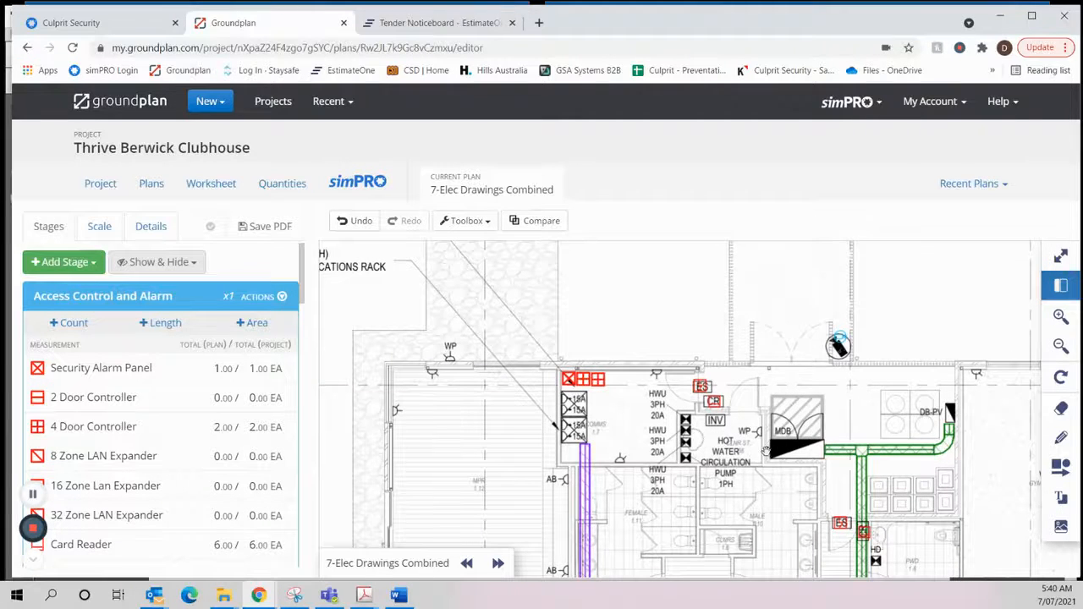
pyautogui.moveTo(879, 427)
pyautogui.mouseDown()
pyautogui.moveTo(614, 428)
pyautogui.moveTo(686, 428)
pyautogui.mouseUp()
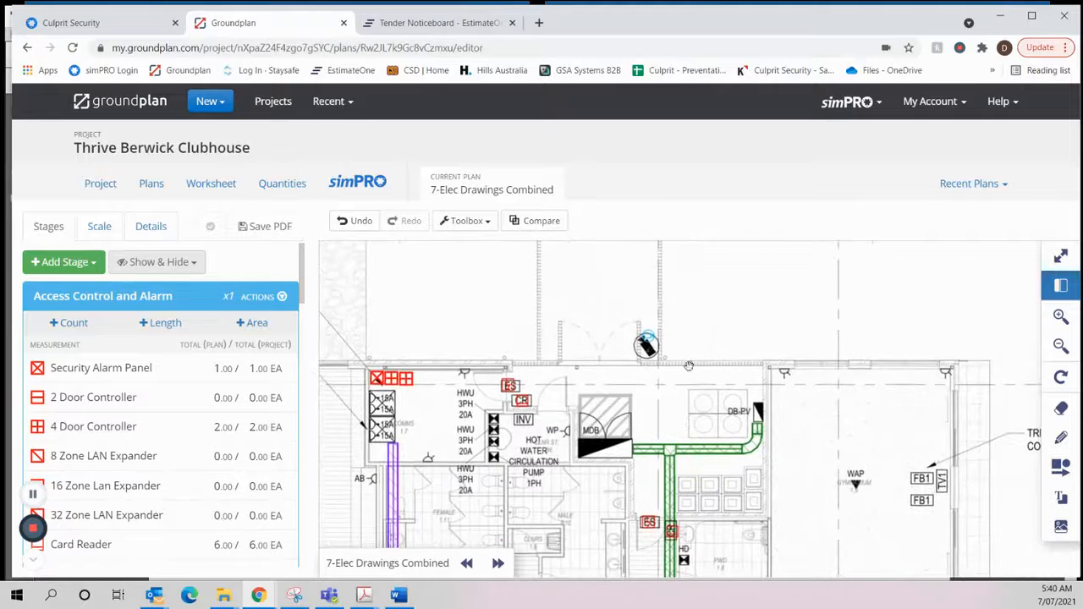
pyautogui.scroll(-2, 625, 398)
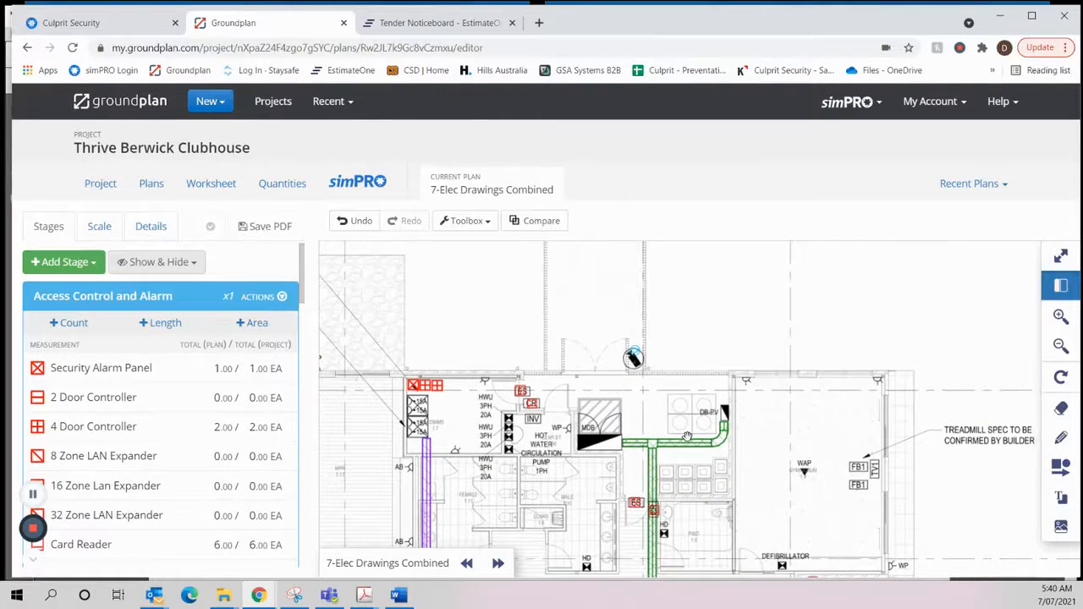
pyautogui.scroll(5, 687, 435)
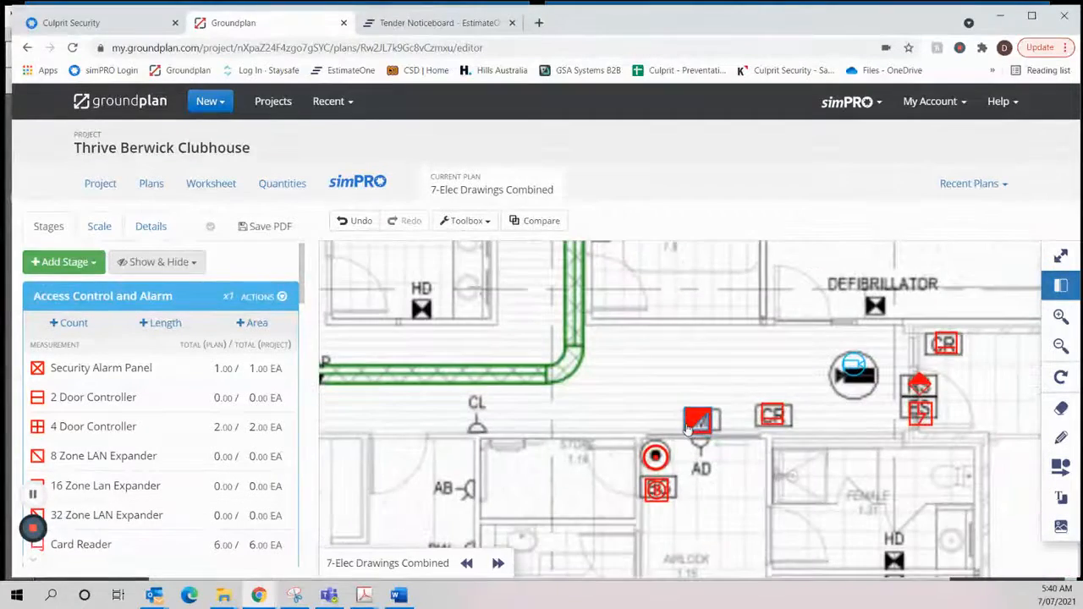
pyautogui.scroll(-2, 178, 457)
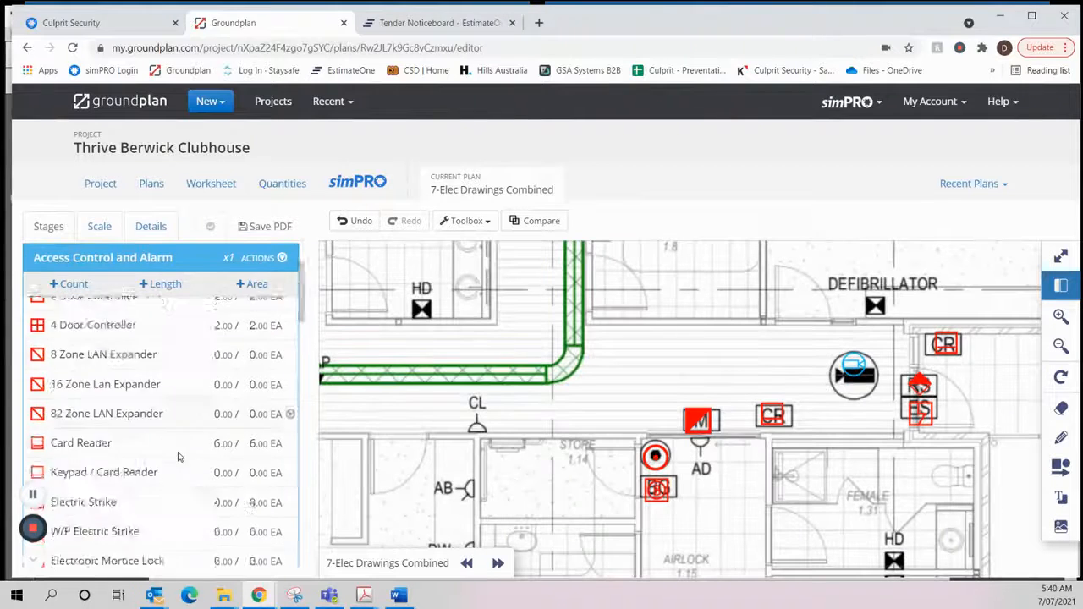
pyautogui.scroll(-4, 178, 457)
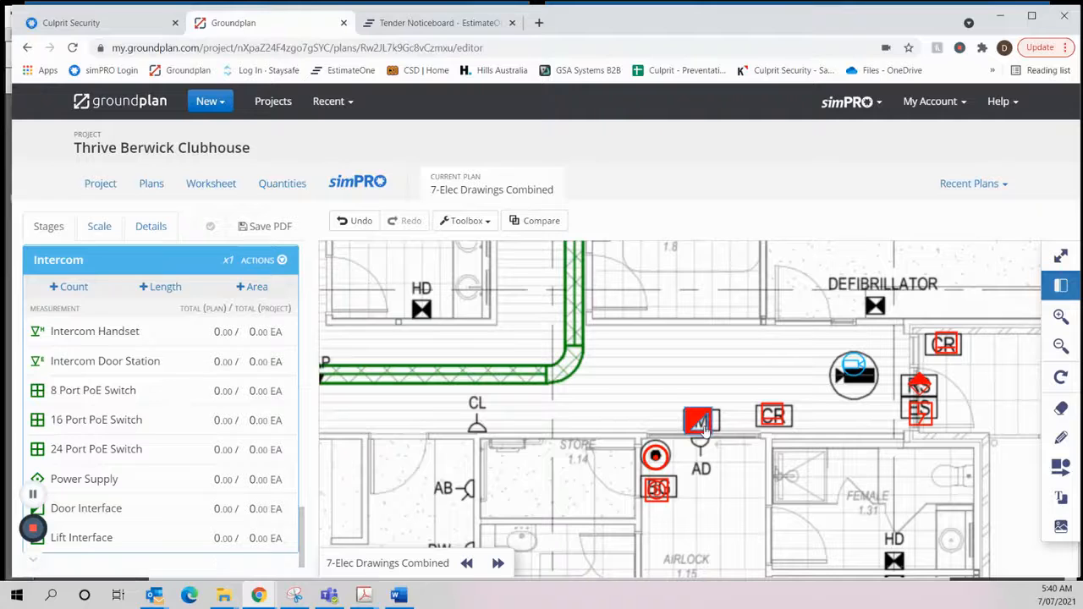
pyautogui.scroll(-5, 140, 416)
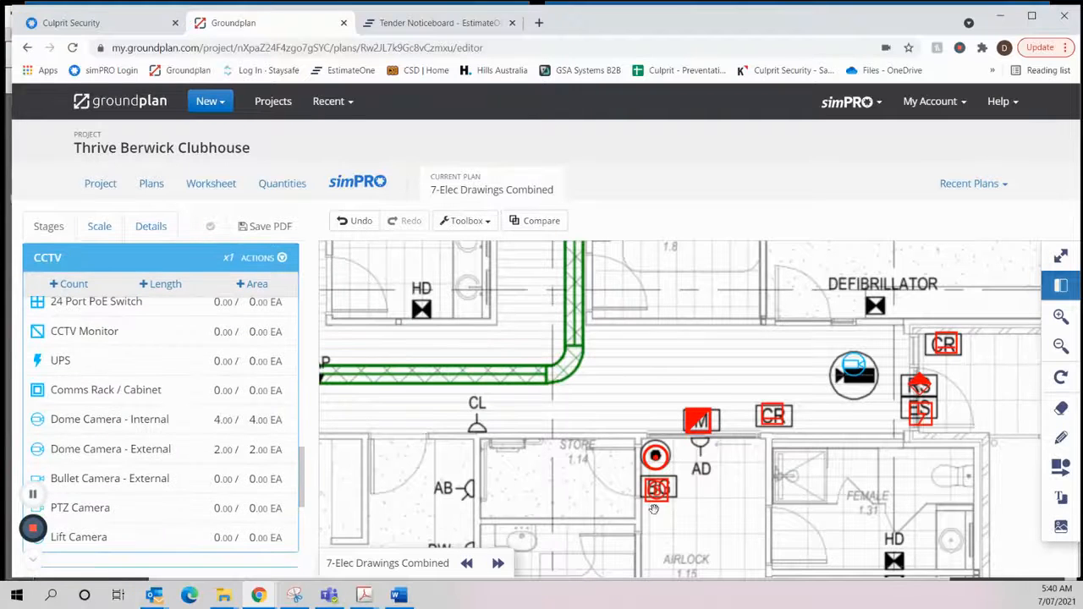
pyautogui.scroll(5, 76, 364)
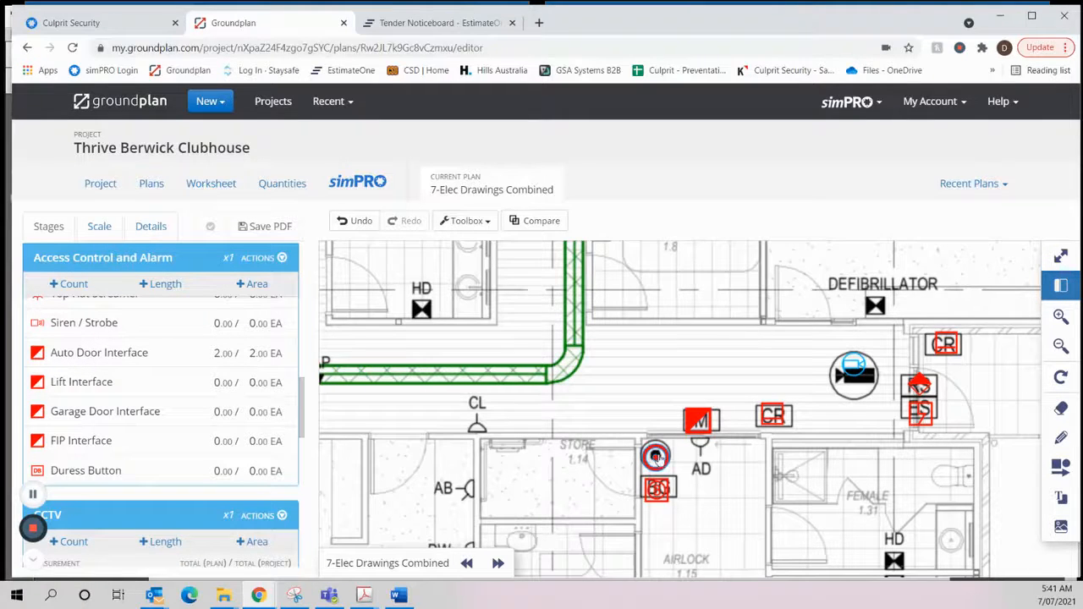
# - Examine the plan from the airlock and hall to the comms room and the external double doors beside the camera near the MDB
pyautogui.scroll(-2, 739, 454)
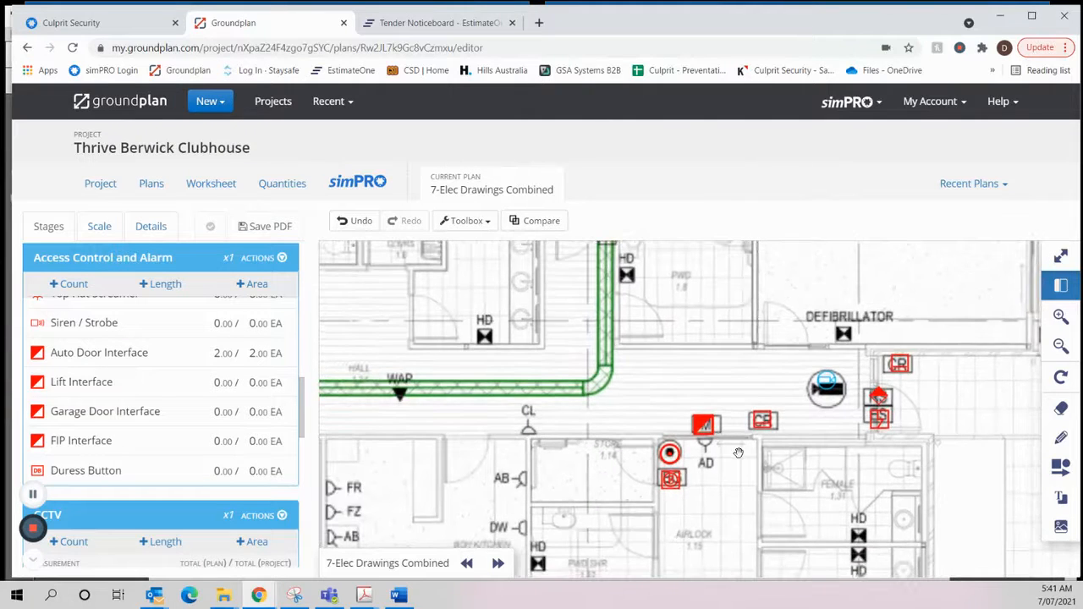
pyautogui.scroll(-1, 735, 462)
pyautogui.scroll(-1, 737, 463)
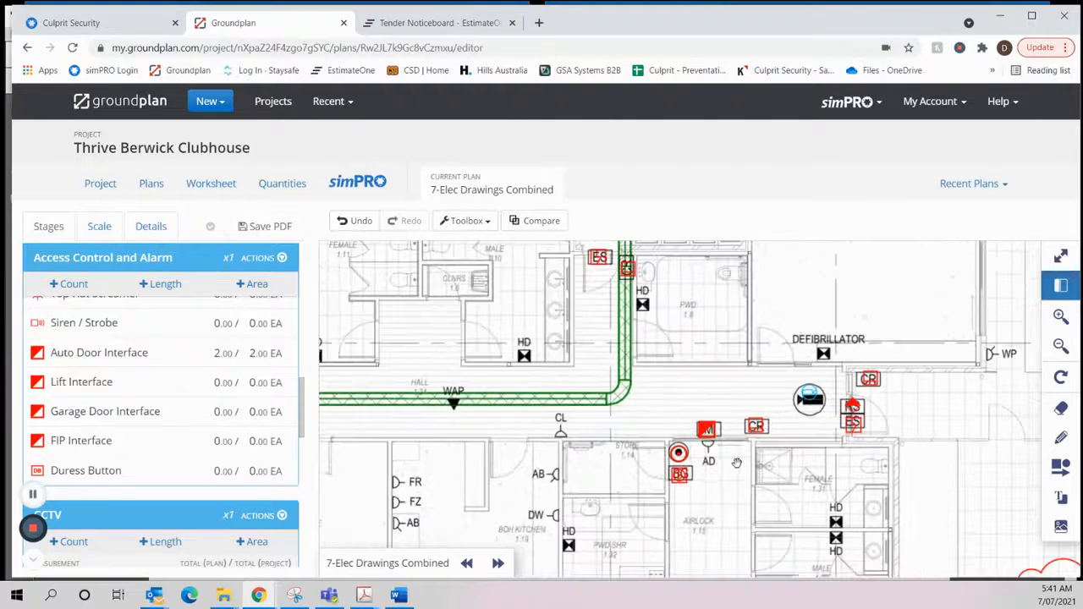
pyautogui.scroll(-2, 739, 457)
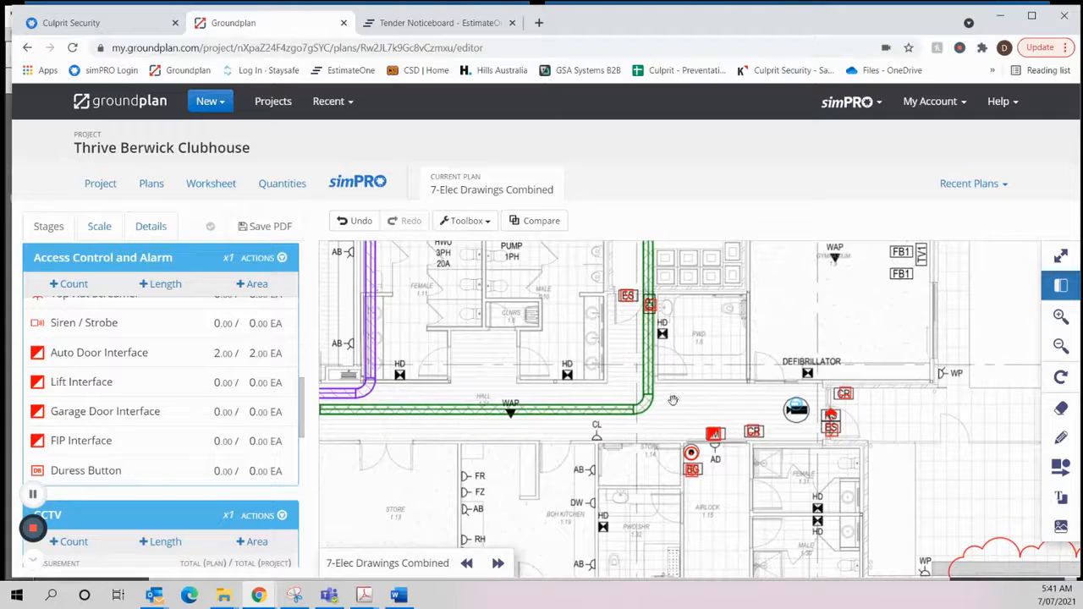
pyautogui.scroll(-3, 610, 431)
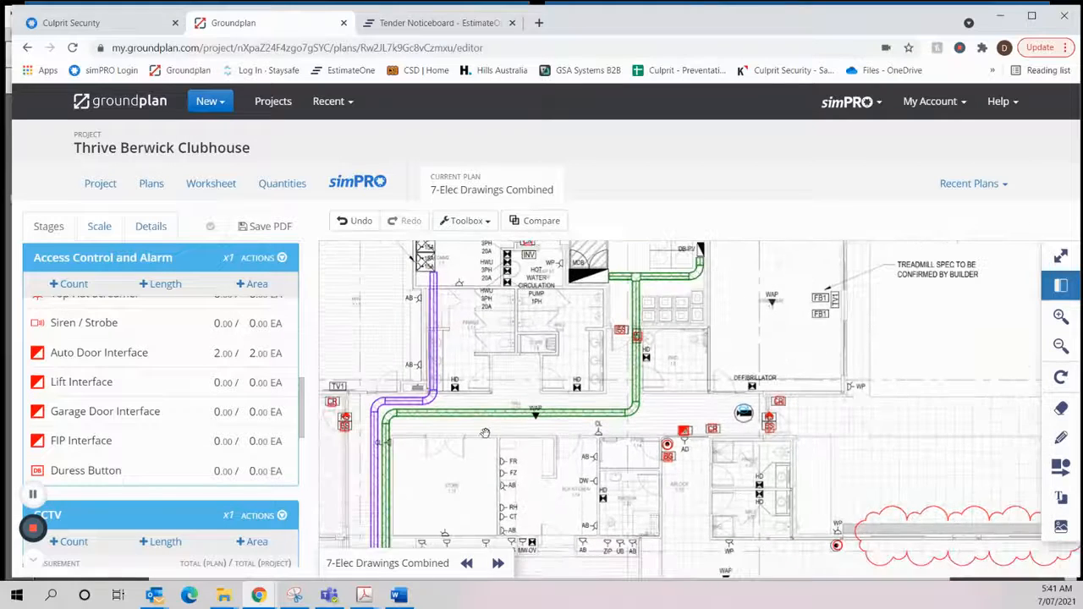
pyautogui.moveTo(501, 431); pyautogui.dragTo(667, 535)
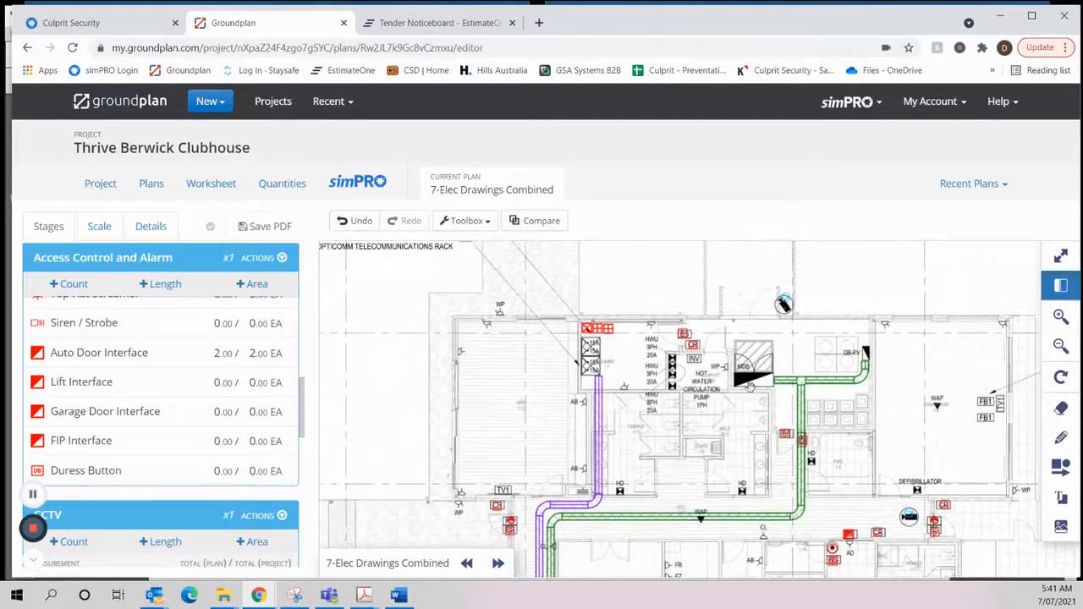
pyautogui.scroll(3, 597, 373)
pyautogui.scroll(3, 597, 367)
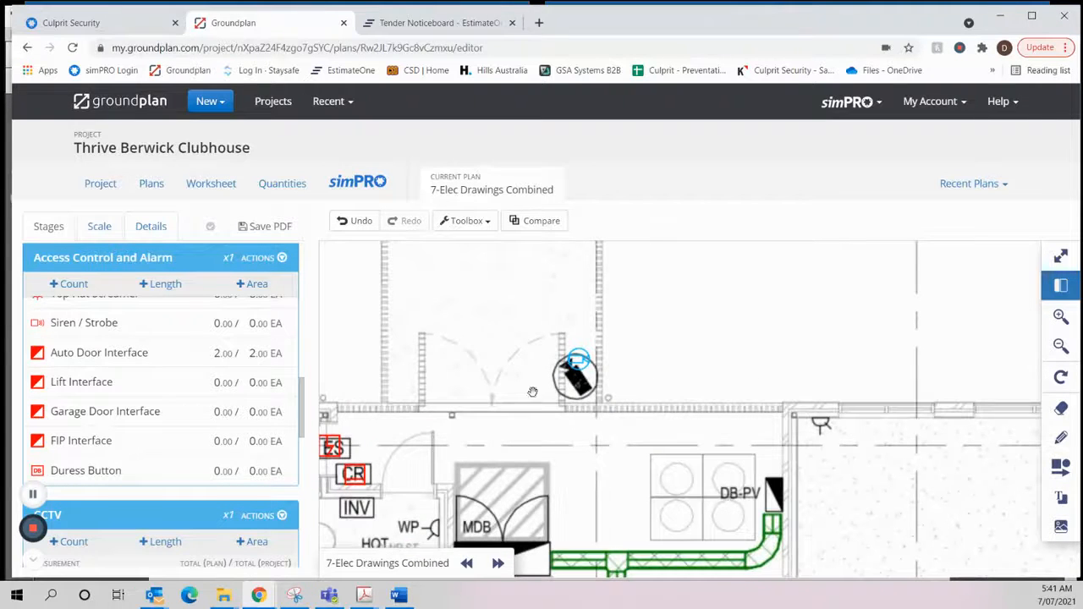
pyautogui.scroll(-3, 507, 424)
pyautogui.moveTo(504, 422); pyautogui.dragTo(514, 503)
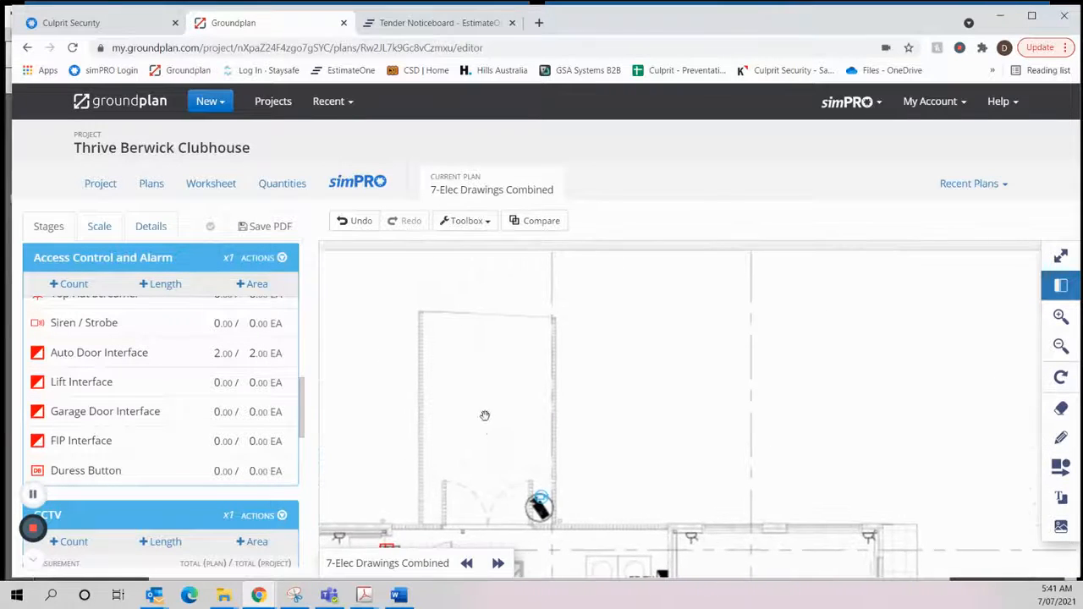
pyautogui.moveTo(468, 428); pyautogui.dragTo(602, 347)
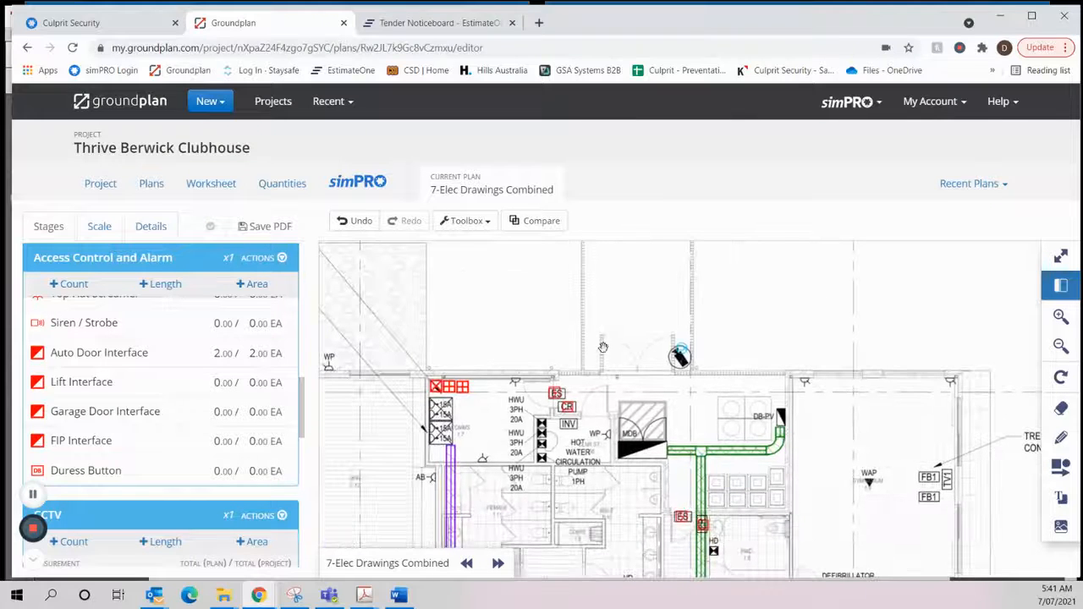
# - Open the 3-Elec Drawings Combined plan and examine the shaded area outside the double doors near the MDB, along with the surrounding rooms
pyautogui.click(150, 185)
pyautogui.scroll(-4, 453, 434)
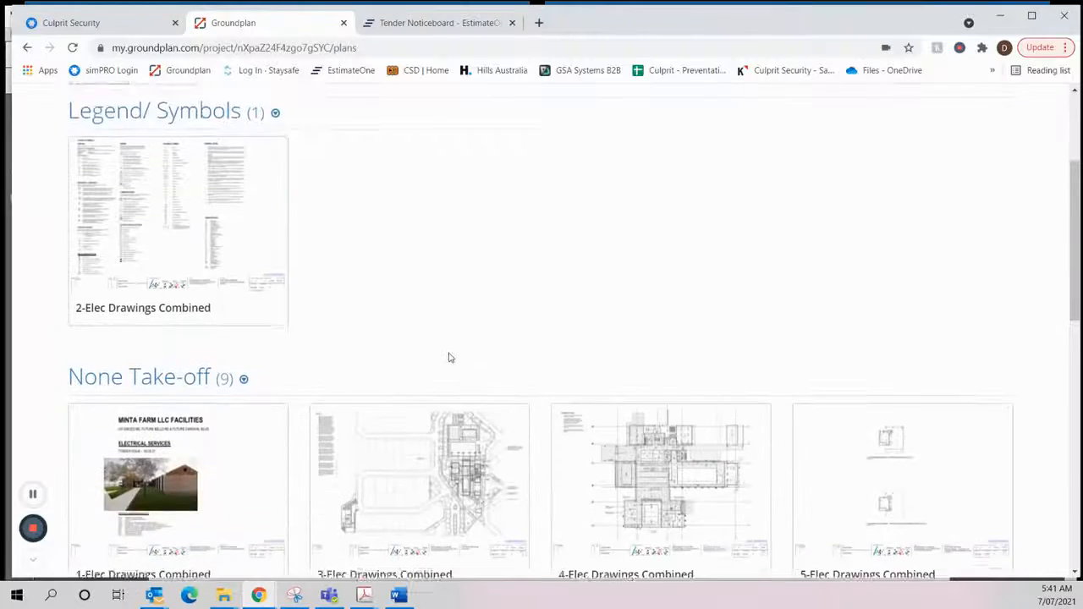
pyautogui.click(457, 358)
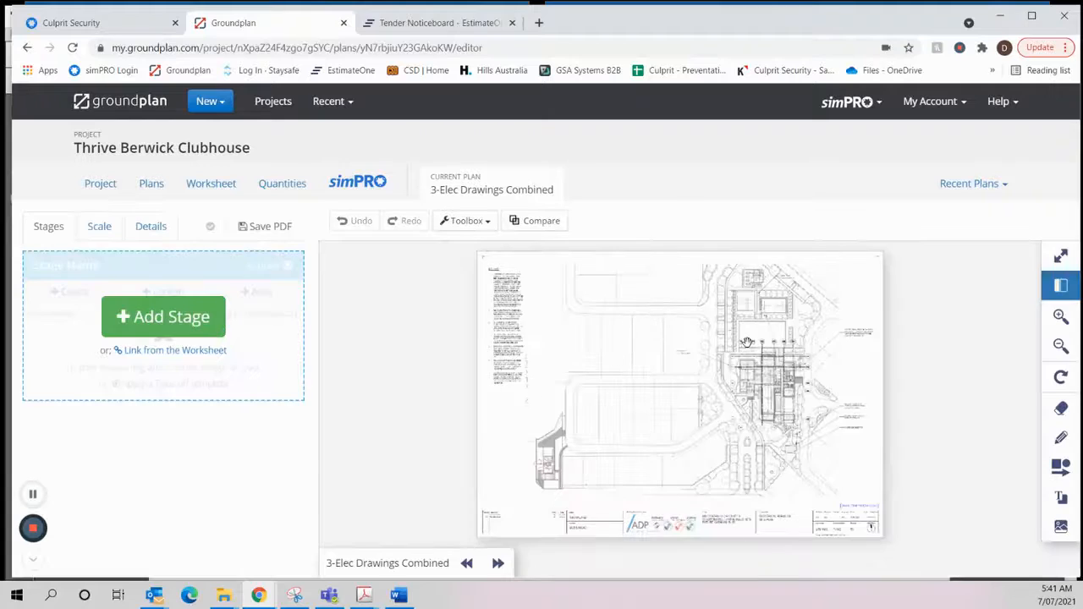
pyautogui.scroll(5, 747, 343)
pyautogui.scroll(3, 720, 423)
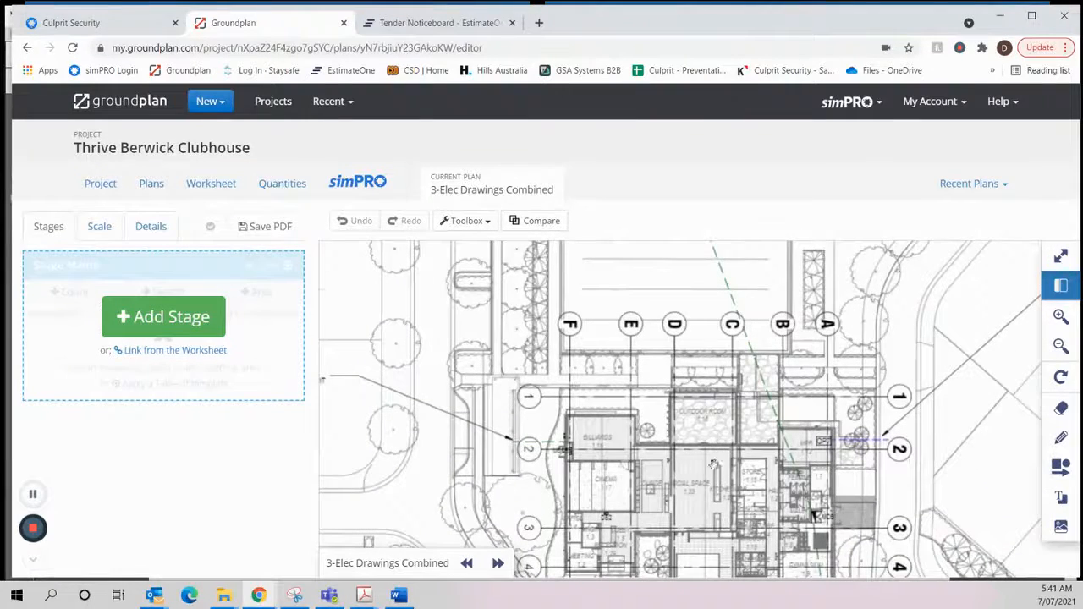
pyautogui.scroll(4, 779, 415)
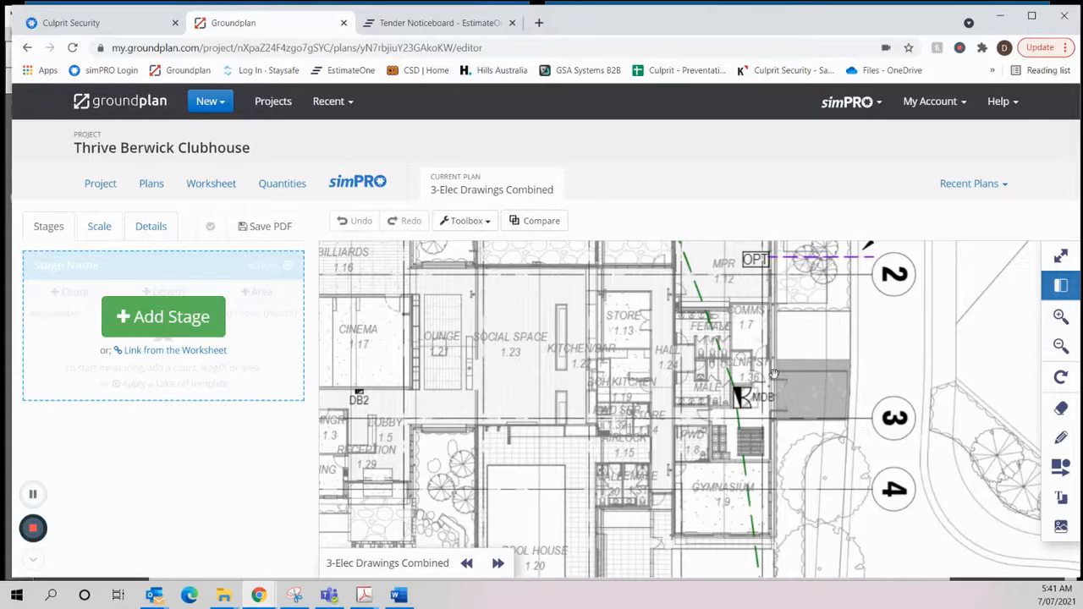
pyautogui.scroll(1, 834, 376)
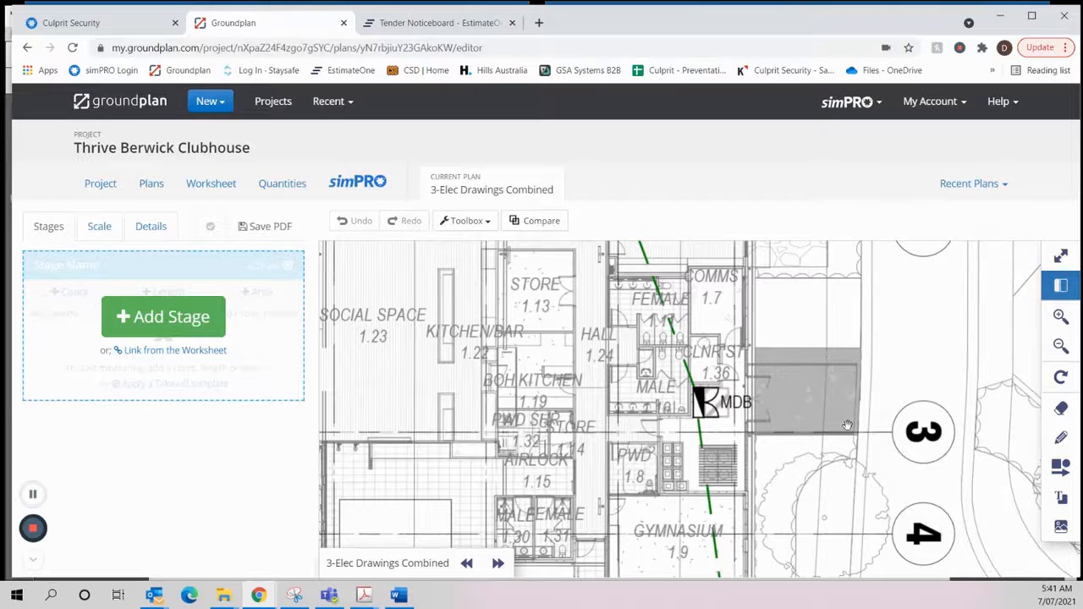
pyautogui.scroll(1, 839, 362)
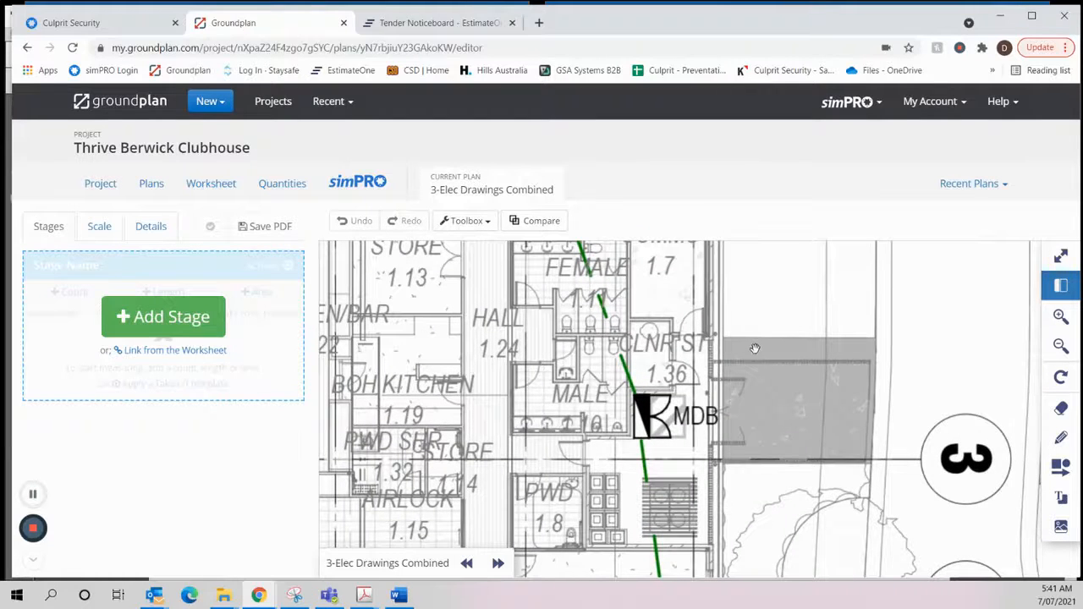
pyautogui.scroll(-4, 758, 347)
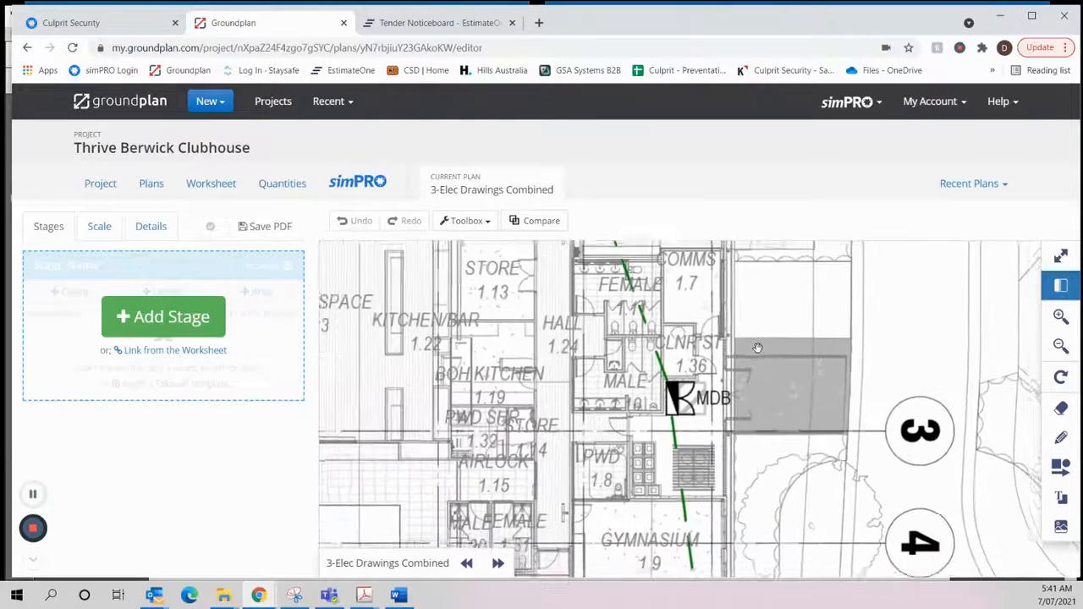
pyautogui.scroll(-1, 758, 348)
pyautogui.moveTo(792, 298); pyautogui.dragTo(1032, 381)
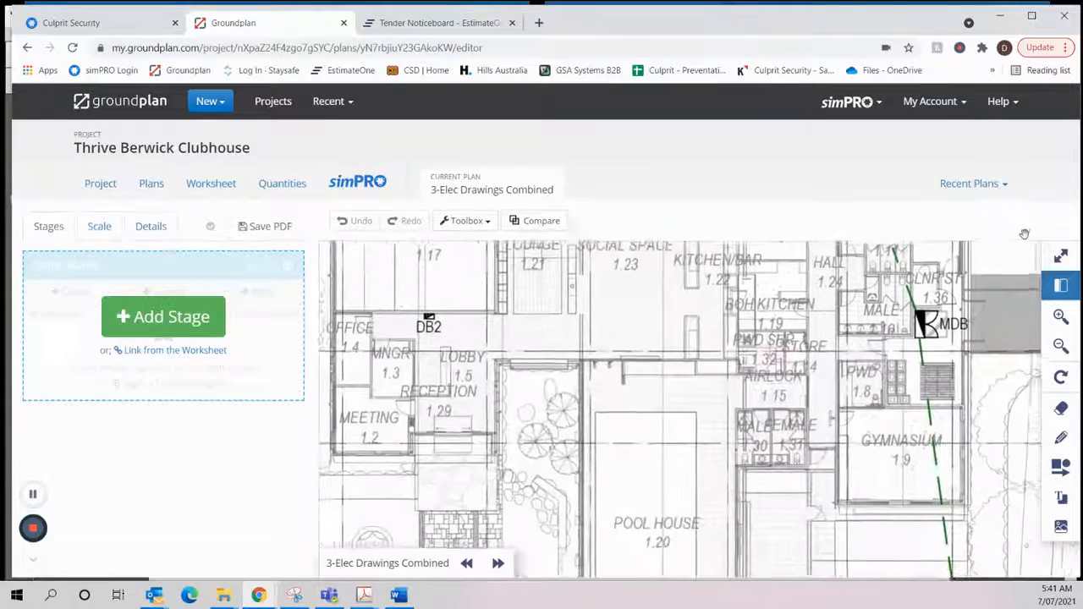
# - Open the 4-Elec Drawings Combined plan and examine the area around the external double doors and the adjoining rooms
pyautogui.click(147, 184)
pyautogui.scroll(-9, 482, 441)
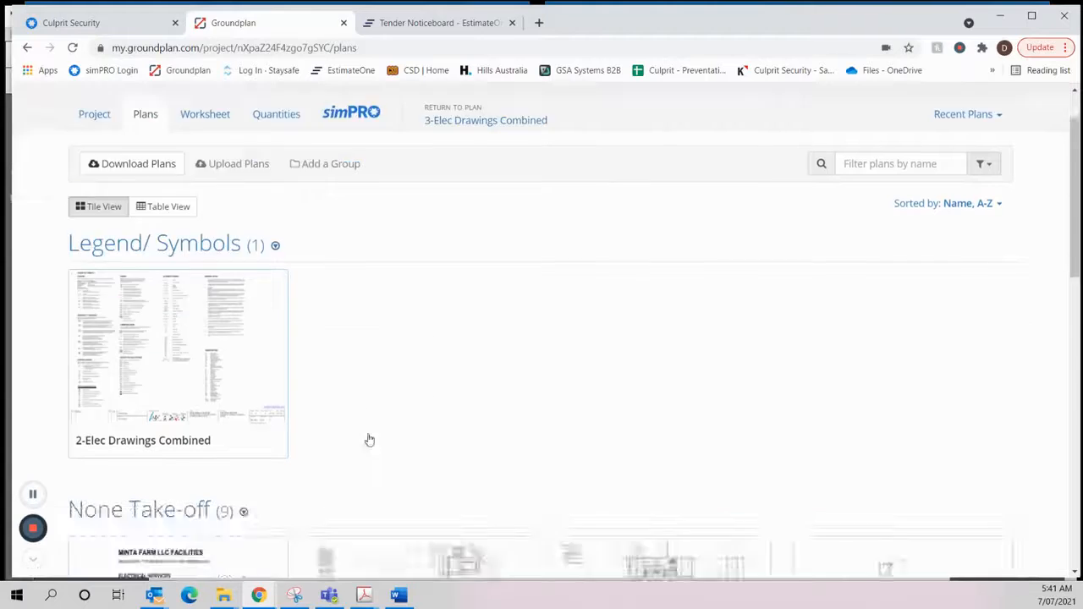
pyautogui.scroll(3, 541, 491)
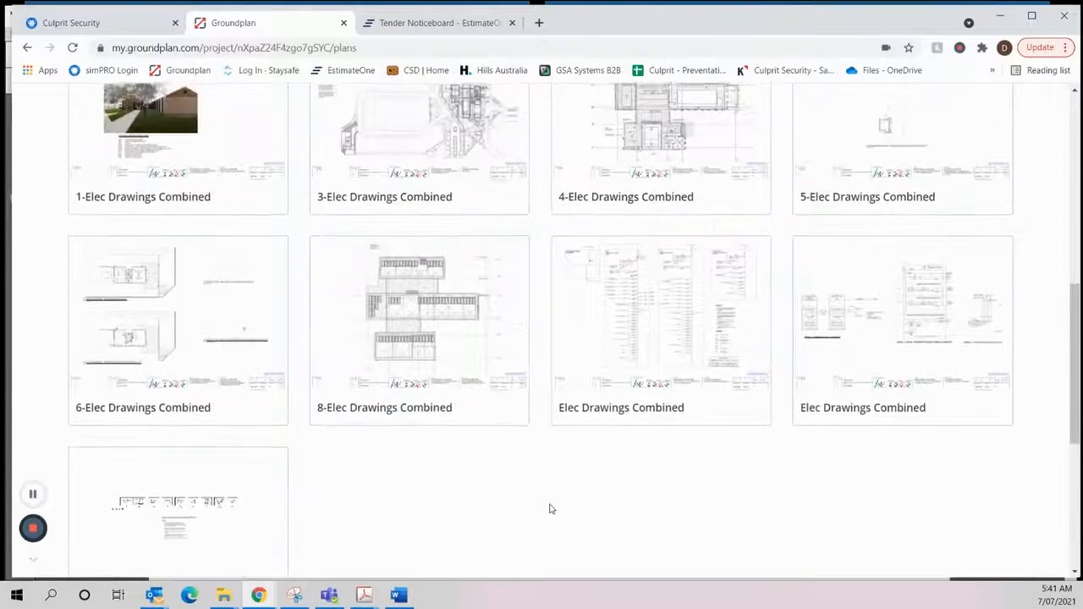
pyautogui.click(690, 252)
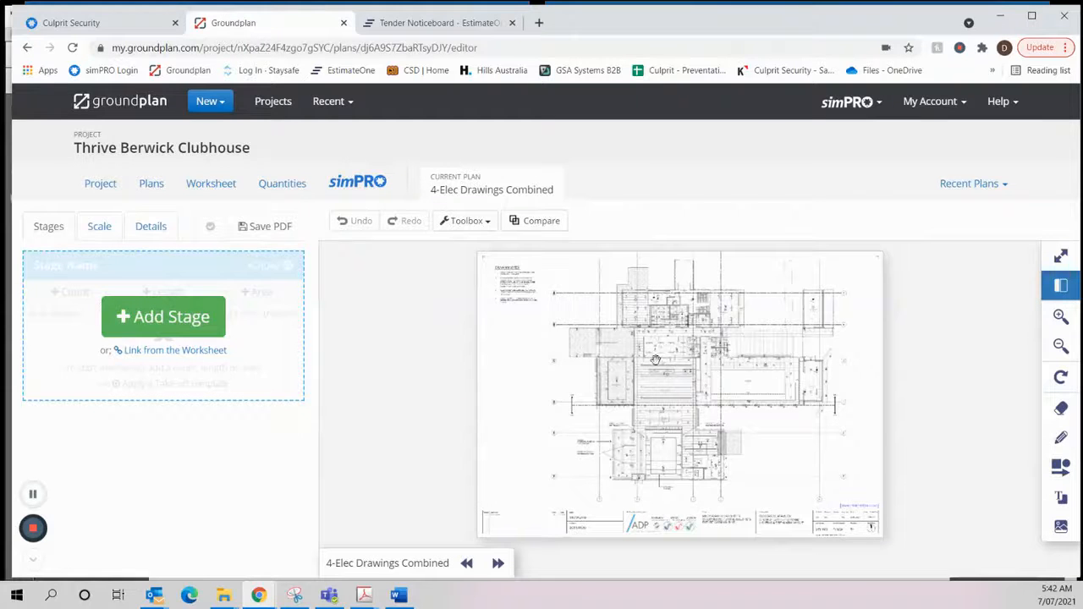
pyautogui.scroll(5, 656, 360)
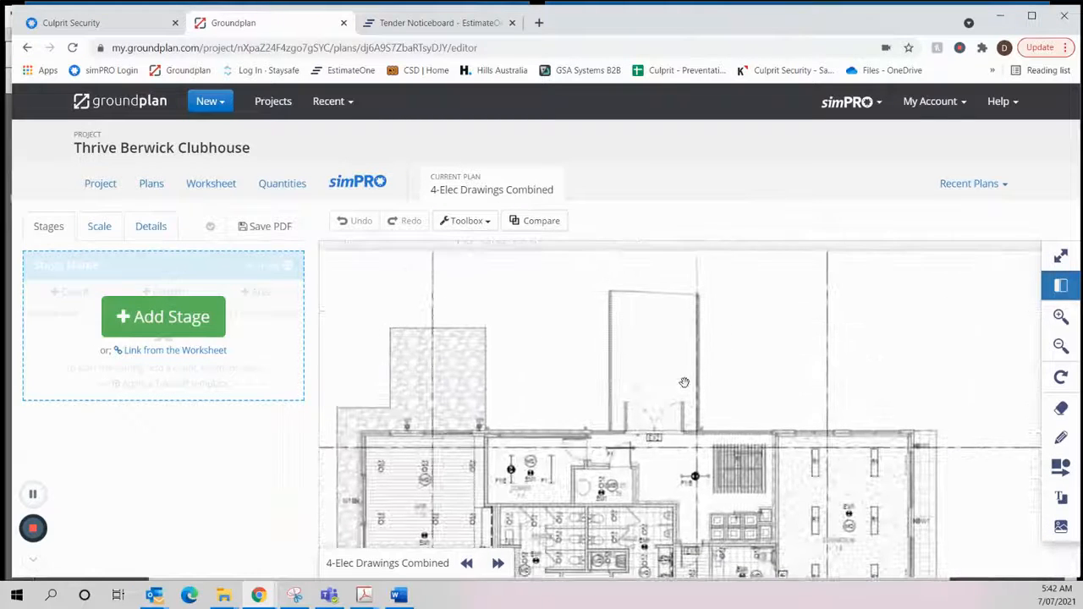
pyautogui.scroll(-2, 681, 382)
pyautogui.moveTo(734, 423); pyautogui.dragTo(803, 424)
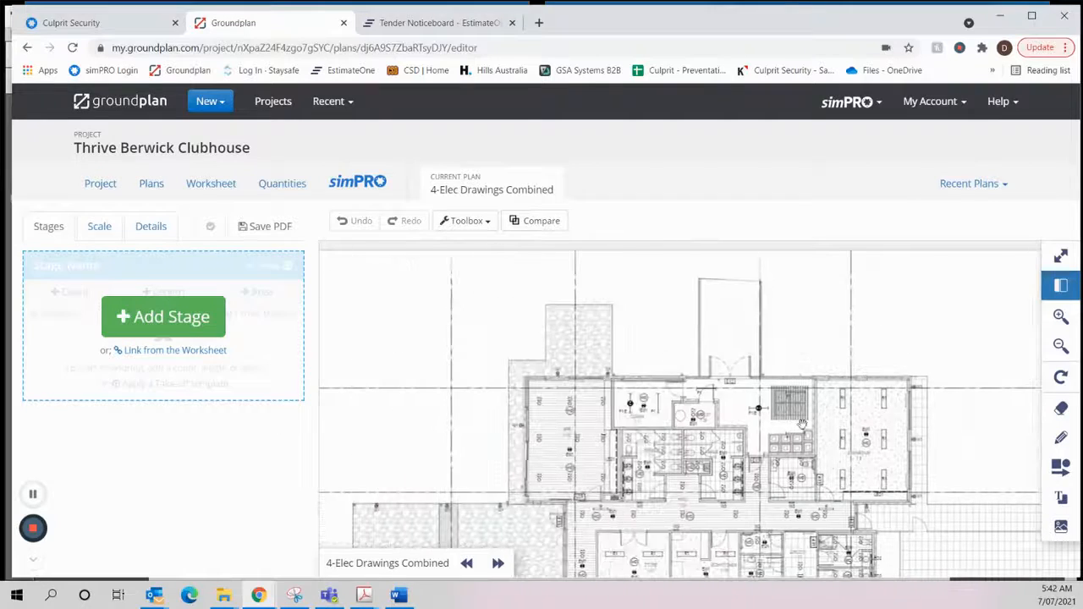
# - Open the 7-Elec Drawings Combined plan and remove the Dome Camera - External marker from the camera beside the double doors near the MDB
pyautogui.click(154, 186)
pyautogui.scroll(-5, 550, 360)
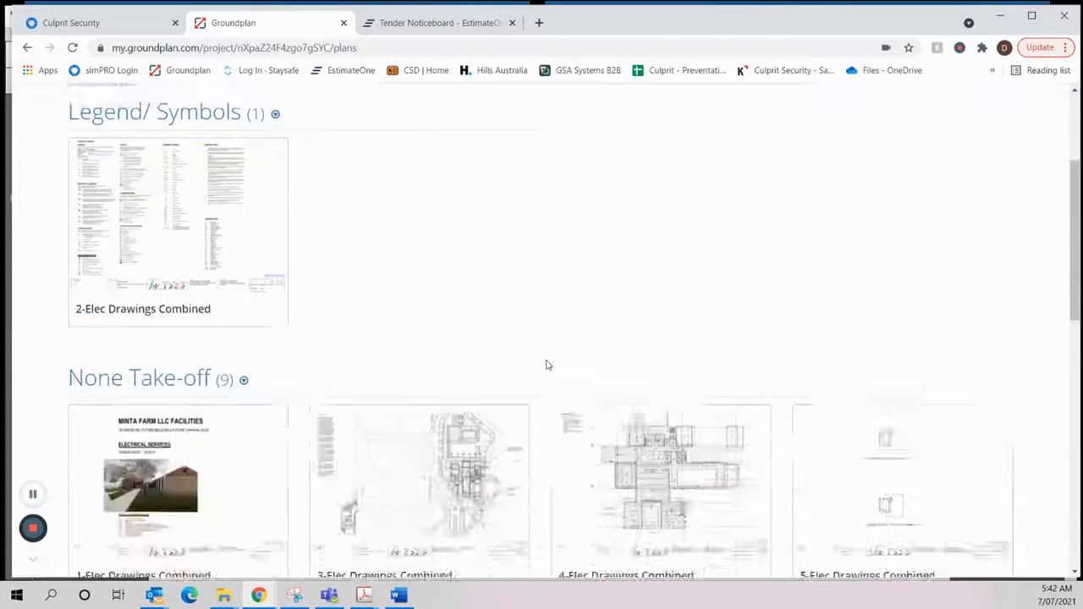
pyautogui.scroll(-5, 525, 372)
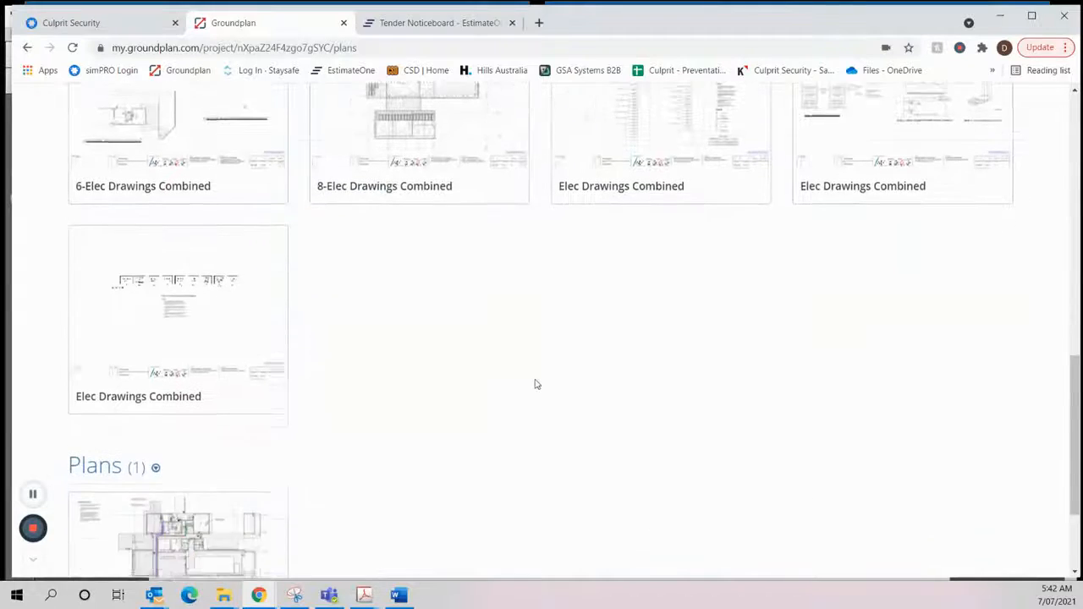
pyautogui.click(150, 416)
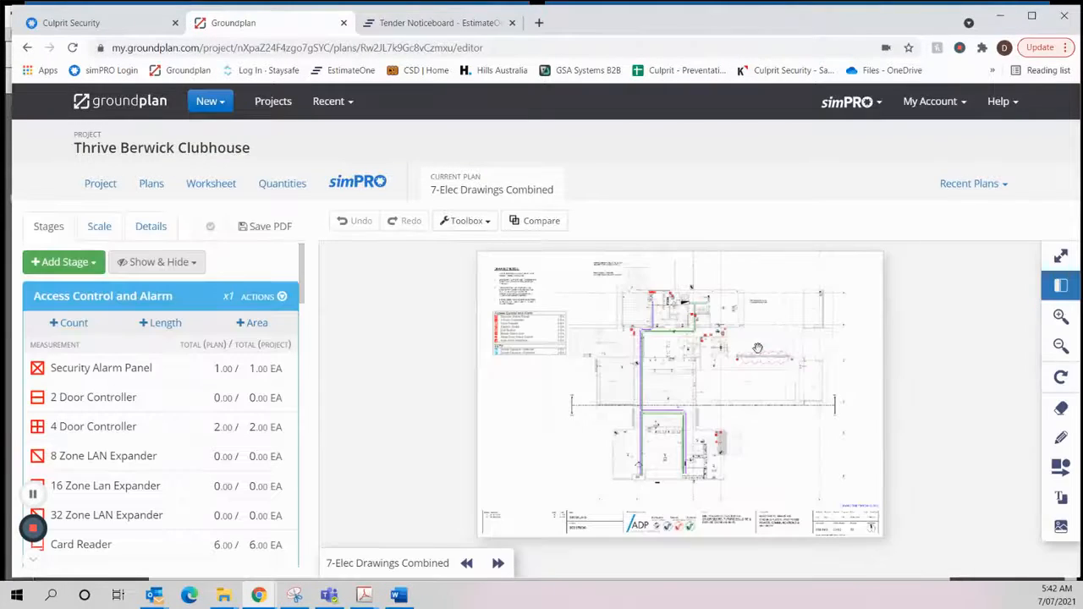
pyautogui.scroll(5, 756, 349)
pyautogui.click(800, 347)
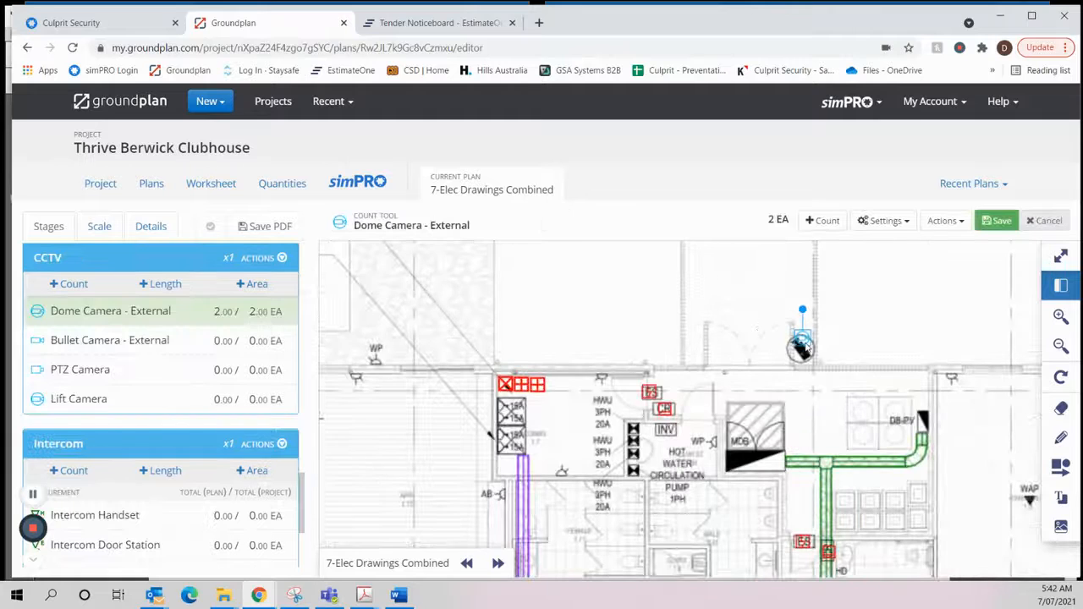
pyautogui.press('Escape')
pyautogui.scroll(3, 98, 403)
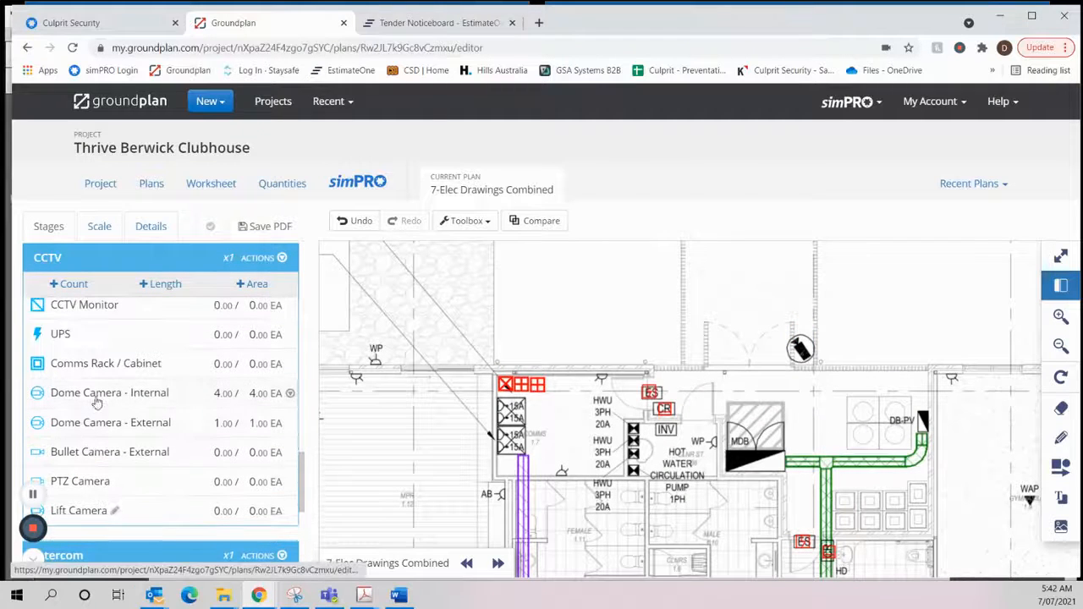
# - Count one Bullet Camera - External on the camera beside the double doors near the MDB, and finish the count
pyautogui.click(90, 452)
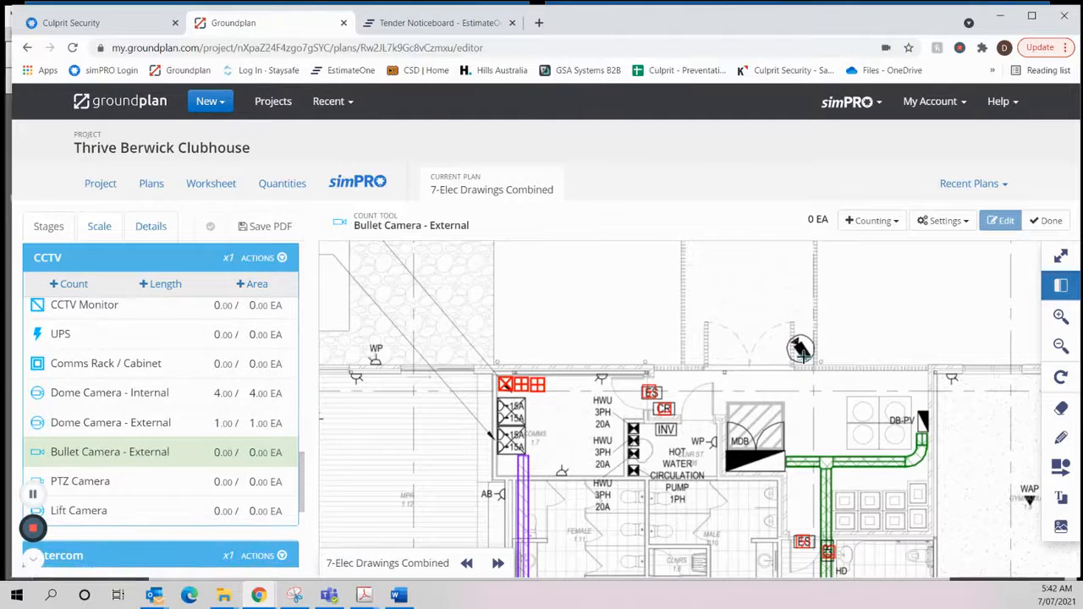
pyautogui.click(787, 383)
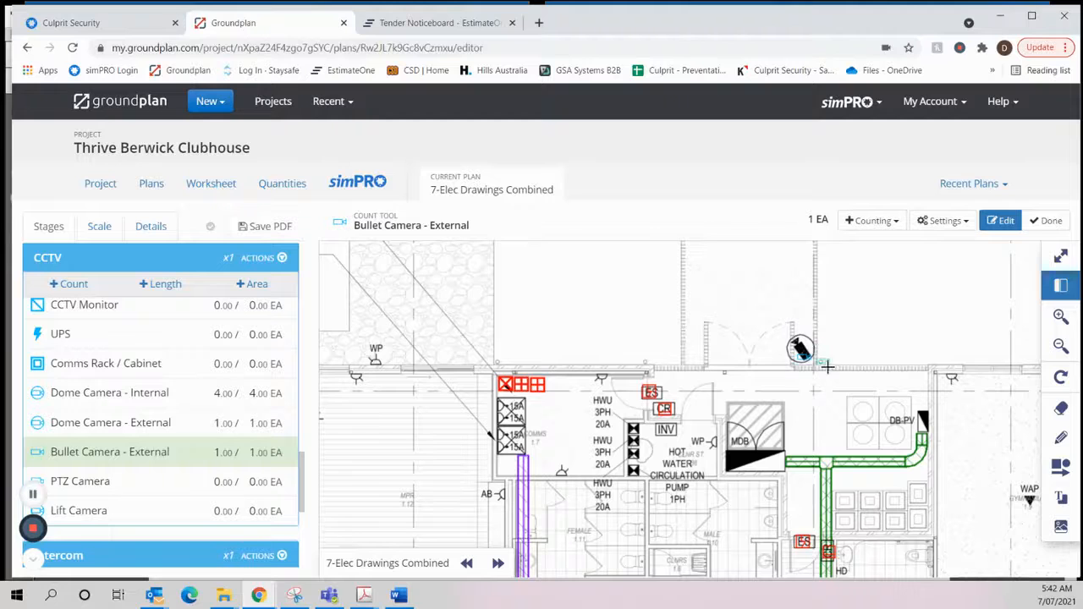
pyautogui.scroll(-1, 772, 318)
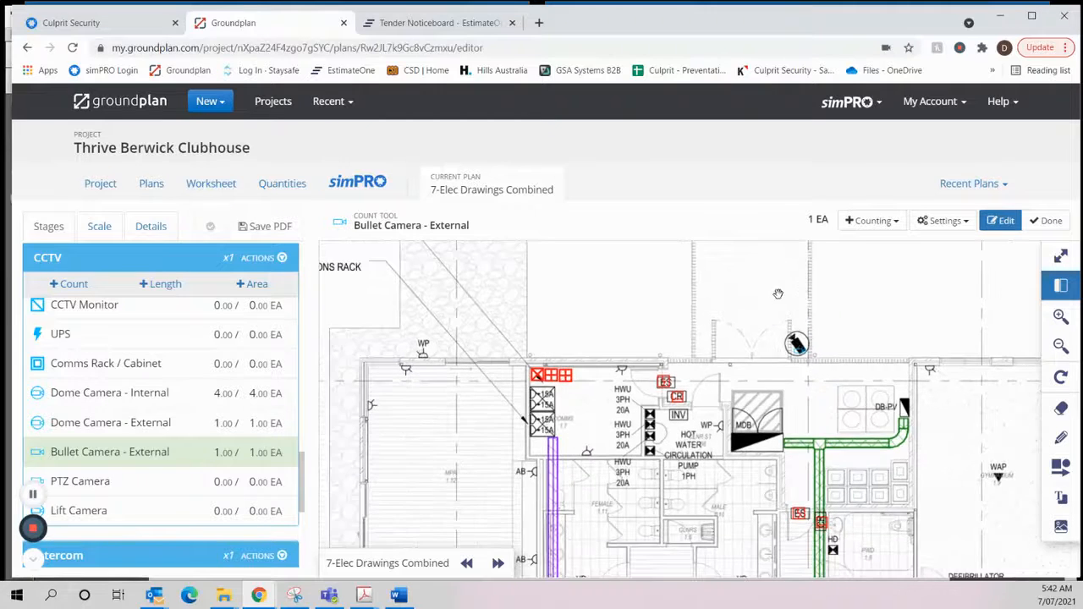
pyautogui.moveTo(772, 317); pyautogui.dragTo(708, 447)
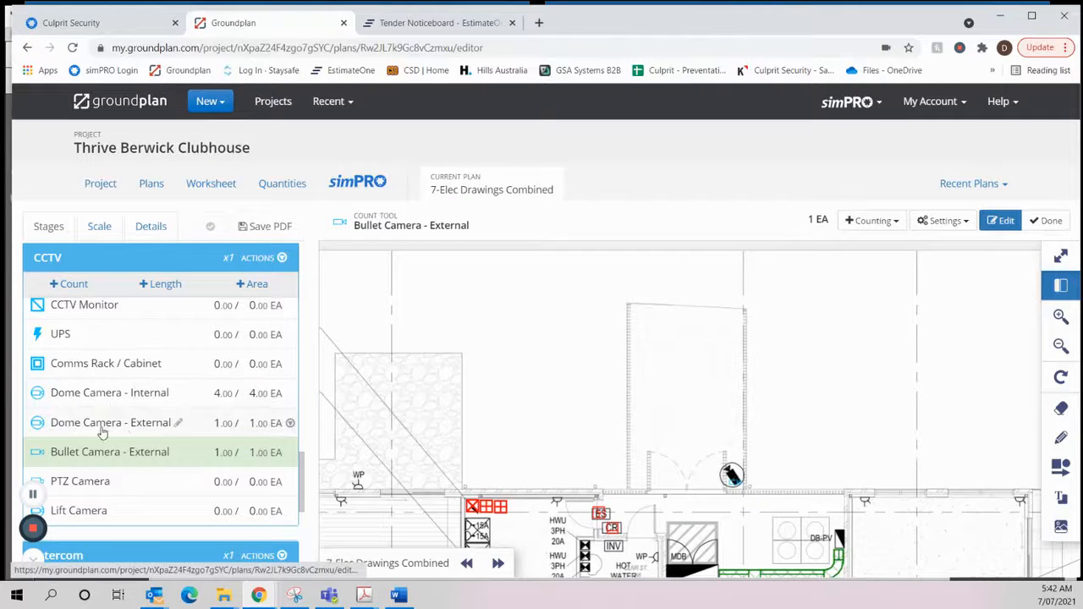
pyautogui.scroll(-1, 753, 401)
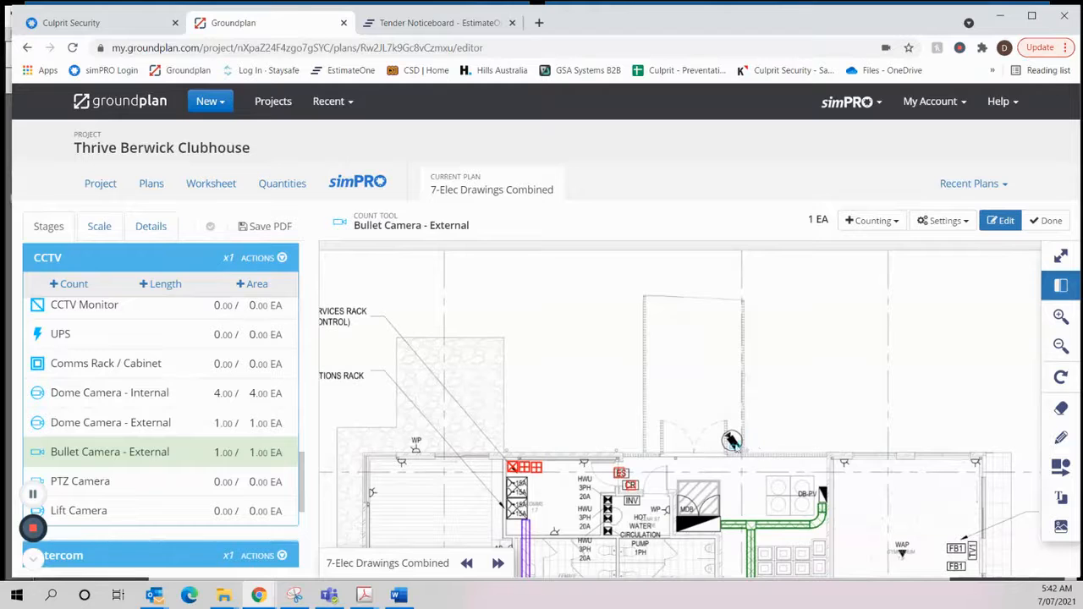
pyautogui.moveTo(975, 442); pyautogui.dragTo(657, 329)
pyautogui.moveTo(756, 443); pyautogui.dragTo(749, 298)
pyautogui.moveTo(725, 428); pyautogui.dragTo(608, 320)
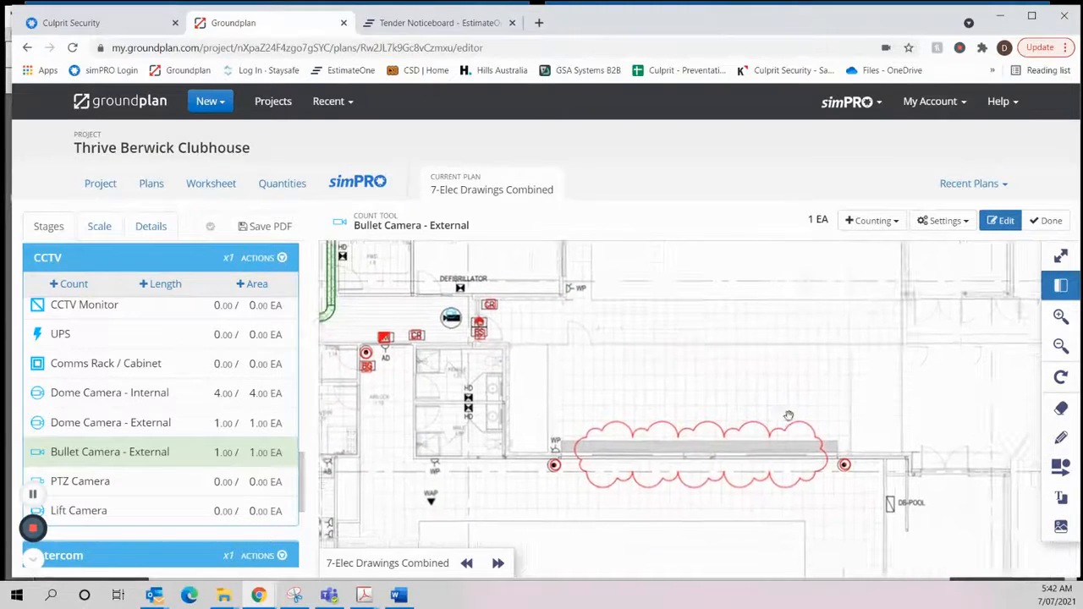
pyautogui.moveTo(788, 416); pyautogui.dragTo(718, 342)
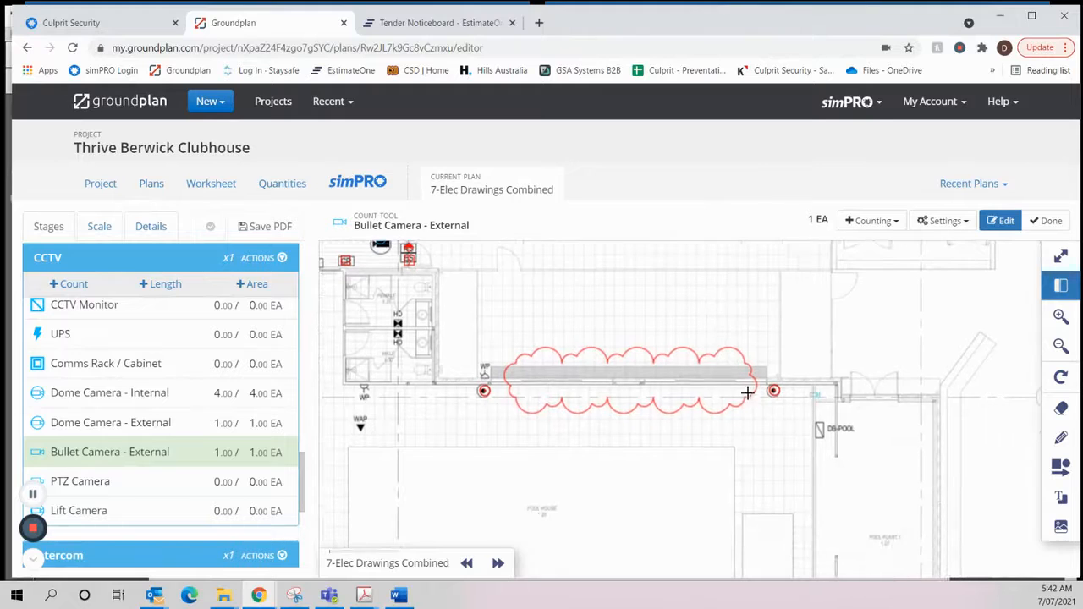
pyautogui.click(1050, 220)
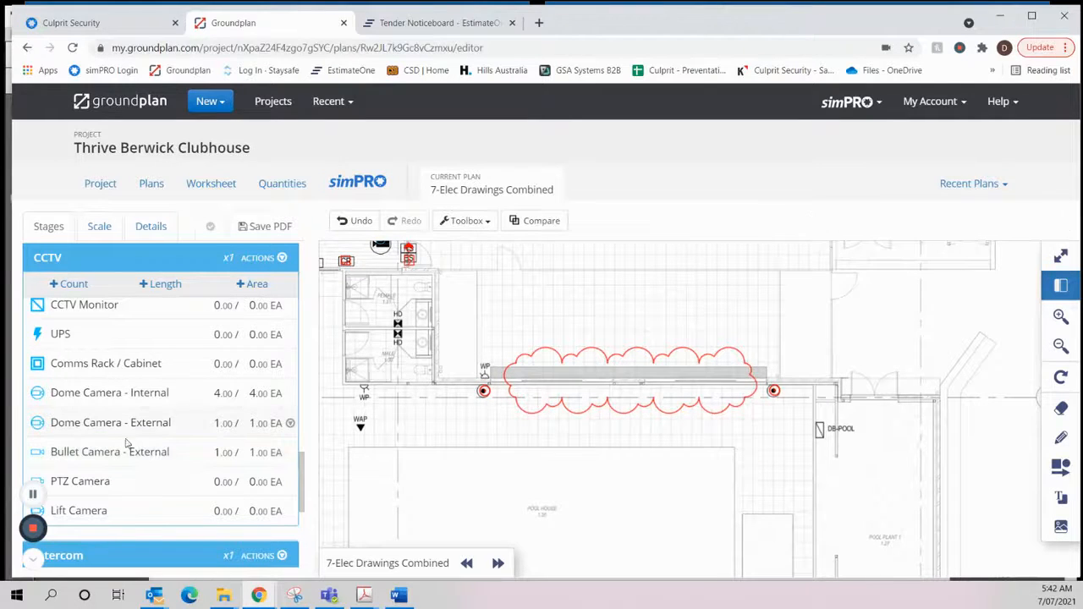
# - Remove the two Exit Button markers on either side of the clouded pool house opening, and finish the count
pyautogui.scroll(-10, 166, 413)
pyautogui.scroll(2, 166, 413)
pyautogui.scroll(3, 166, 412)
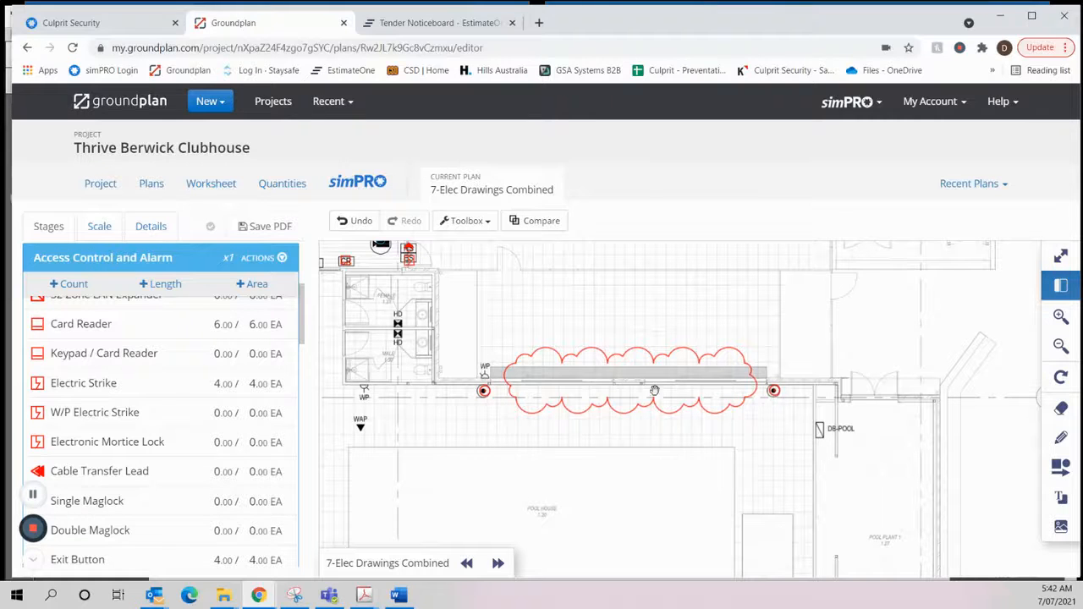
pyautogui.scroll(3, 96, 424)
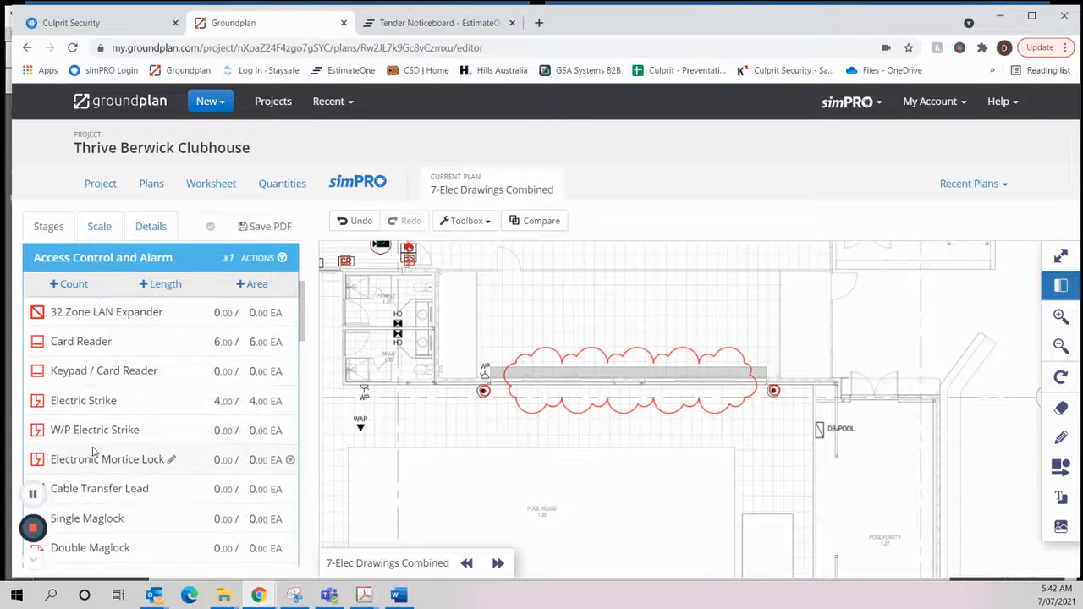
pyautogui.scroll(-5, 92, 401)
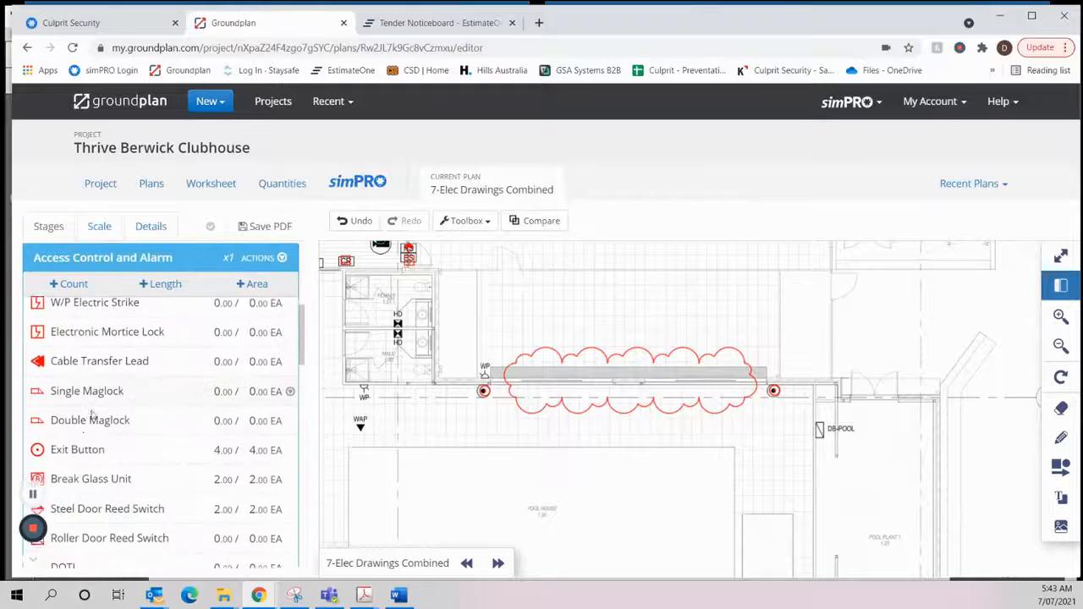
pyautogui.click(77, 440)
pyautogui.click(485, 394)
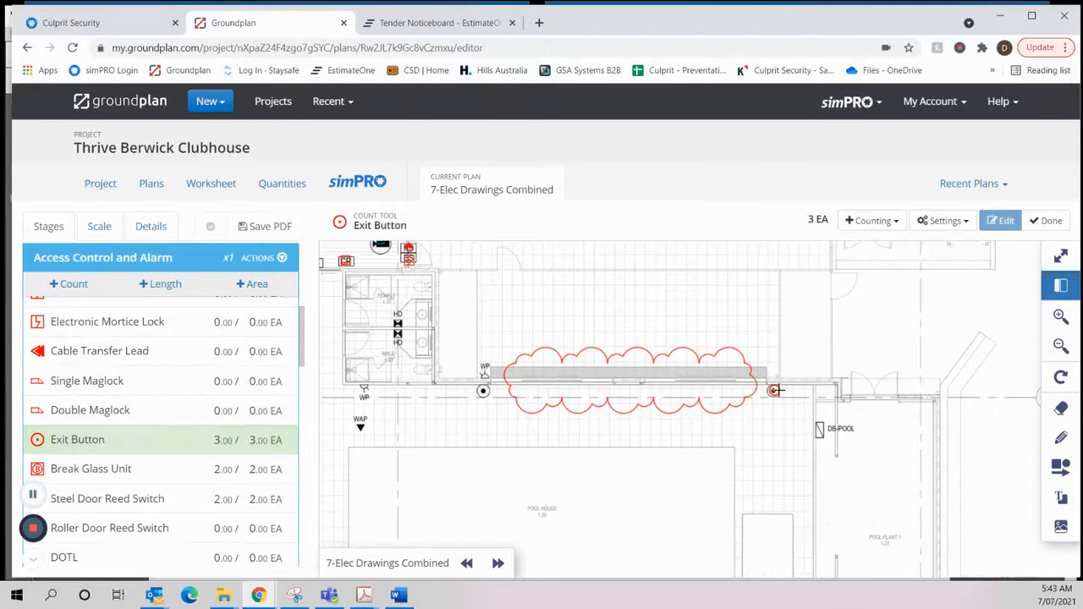
pyautogui.click(777, 396)
pyautogui.scroll(-5, 787, 358)
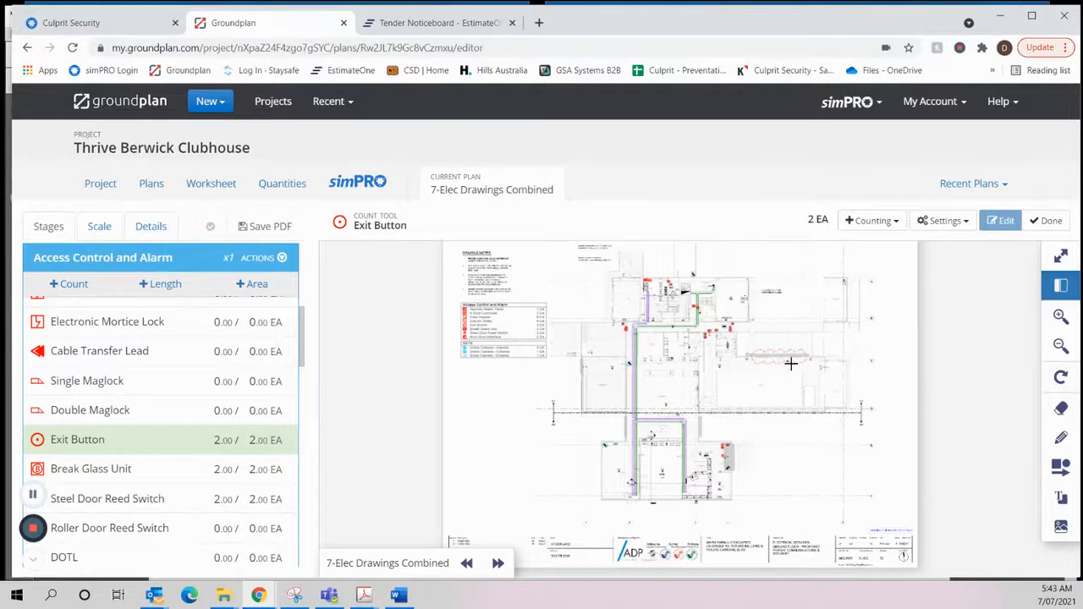
pyautogui.scroll(1, 790, 364)
pyautogui.scroll(4, 763, 340)
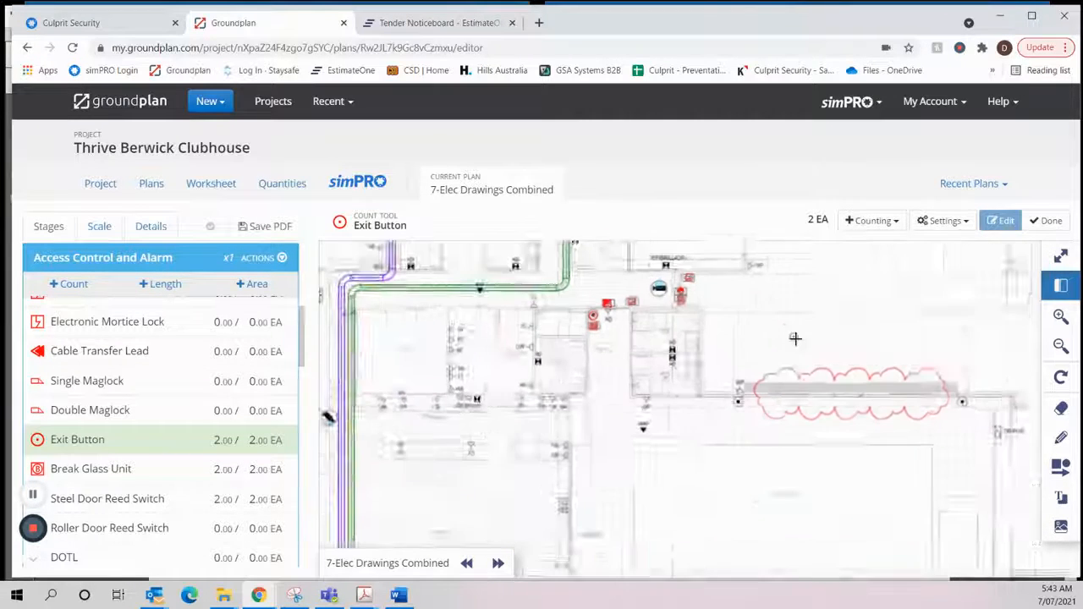
pyautogui.click(1047, 220)
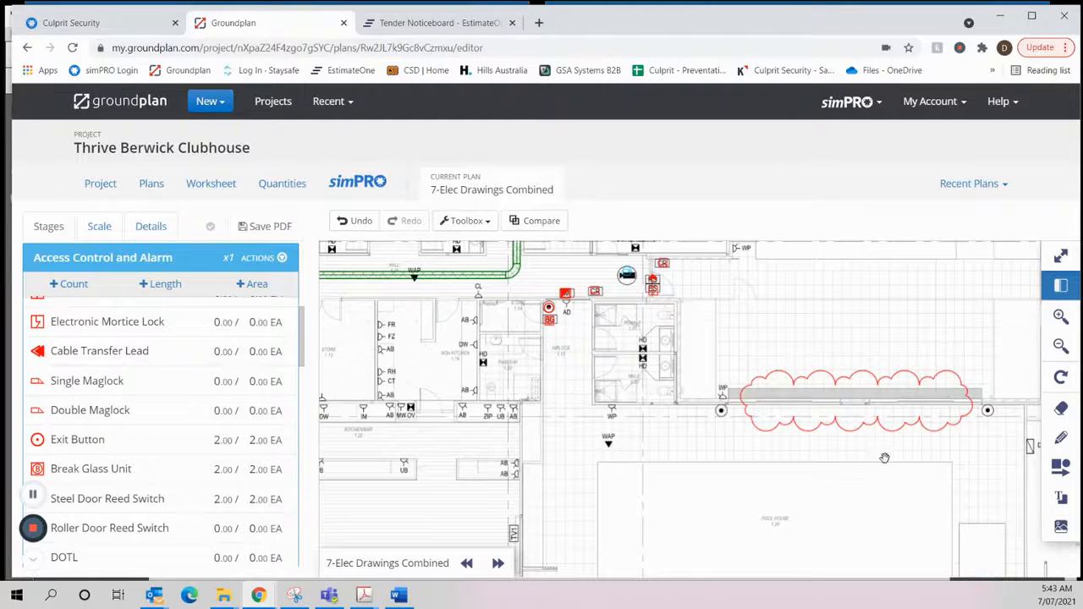
# - Examine the clouded pool house opening, the uncounted device symbols on either side of it and the neighbouring airlock devices
pyautogui.moveTo(885, 457)
pyautogui.mouseDown()
pyautogui.moveTo(683, 419)
pyautogui.moveTo(647, 381)
pyautogui.moveTo(640, 346)
pyautogui.moveTo(922, 328)
pyautogui.mouseUp()
pyautogui.moveTo(632, 413); pyautogui.dragTo(743, 385)
pyautogui.moveTo(800, 560); pyautogui.dragTo(731, 401)
pyautogui.moveTo(774, 275); pyautogui.dragTo(747, 491)
pyautogui.moveTo(773, 294); pyautogui.dragTo(737, 389)
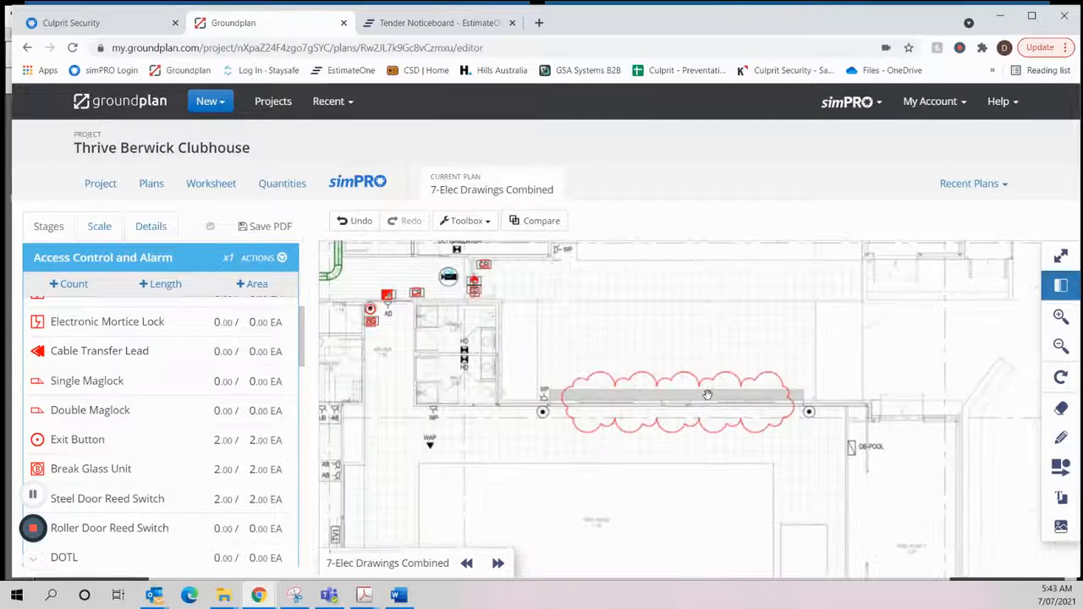
pyautogui.scroll(3, 705, 396)
pyautogui.scroll(-2, 545, 417)
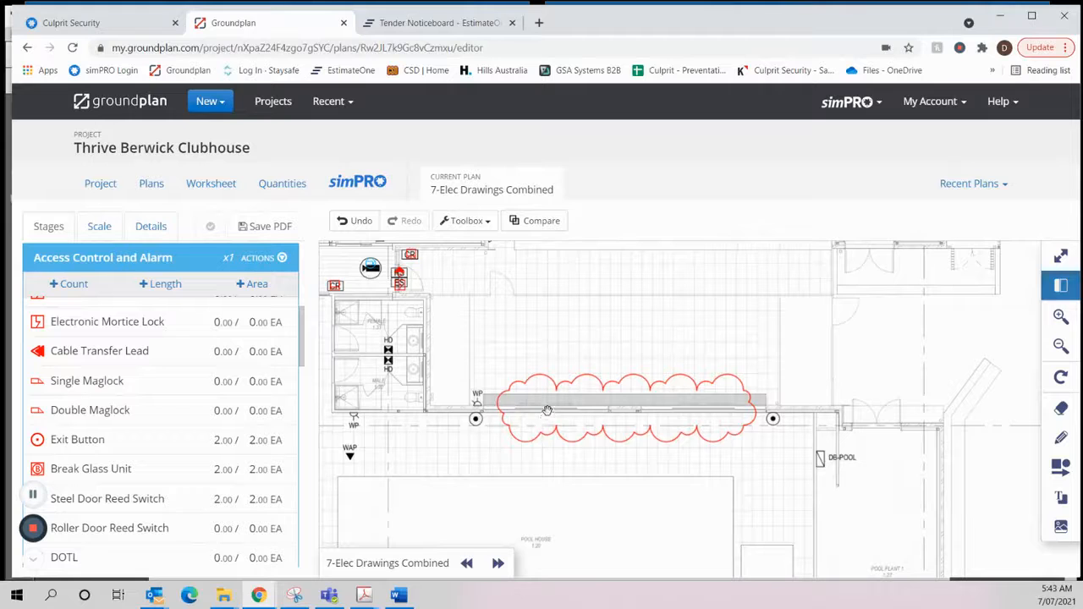
pyautogui.moveTo(478, 359); pyautogui.dragTo(641, 382)
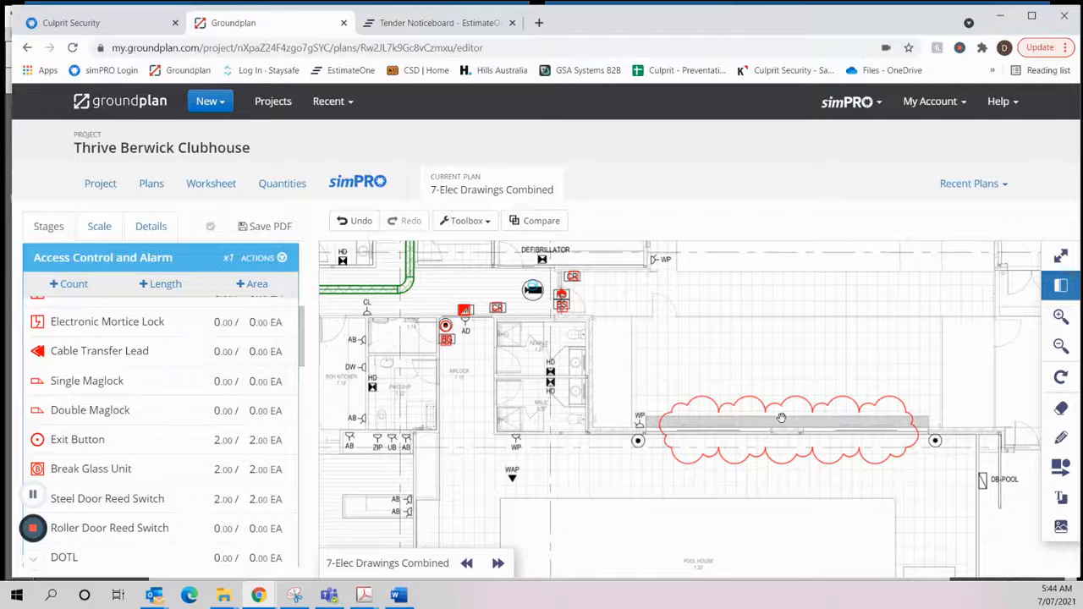
pyautogui.moveTo(781, 418); pyautogui.dragTo(714, 381)
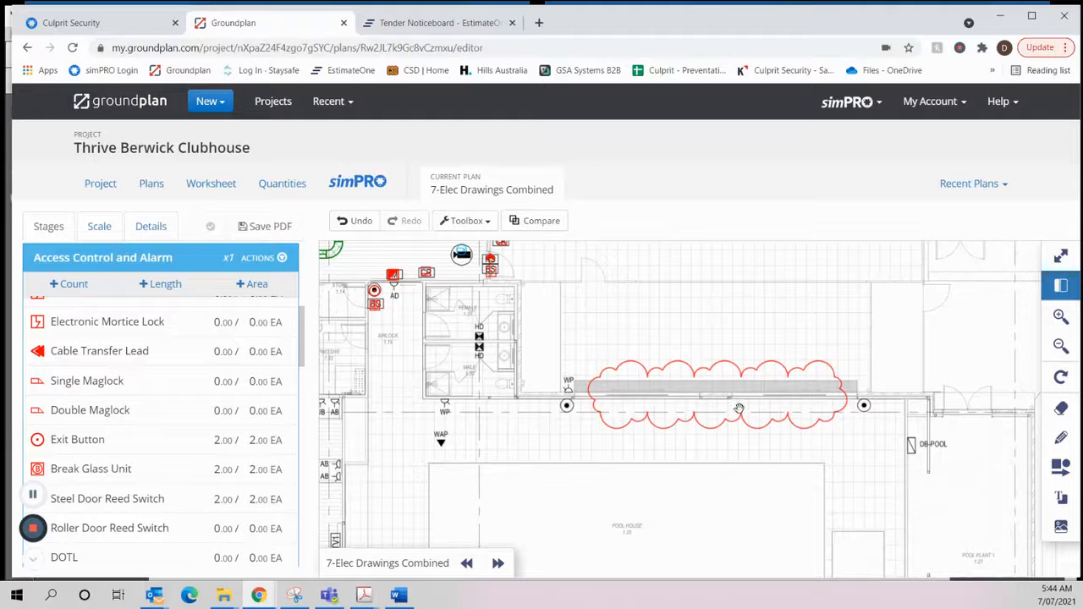
pyautogui.scroll(-1, 660, 387)
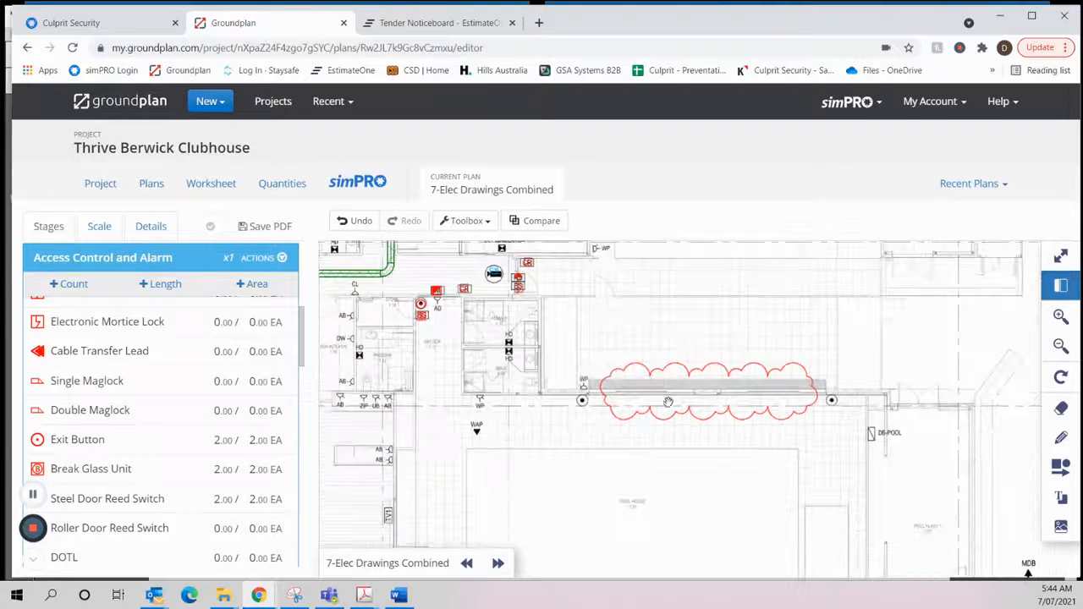
# - Examine the lobby and reception entrance, including its auto door device and the nearby camera markers
pyautogui.moveTo(718, 460); pyautogui.dragTo(671, 283)
pyautogui.moveTo(416, 443); pyautogui.dragTo(663, 315)
pyautogui.scroll(1, 780, 434)
pyautogui.moveTo(780, 533); pyautogui.dragTo(757, 418)
pyautogui.scroll(2, 758, 418)
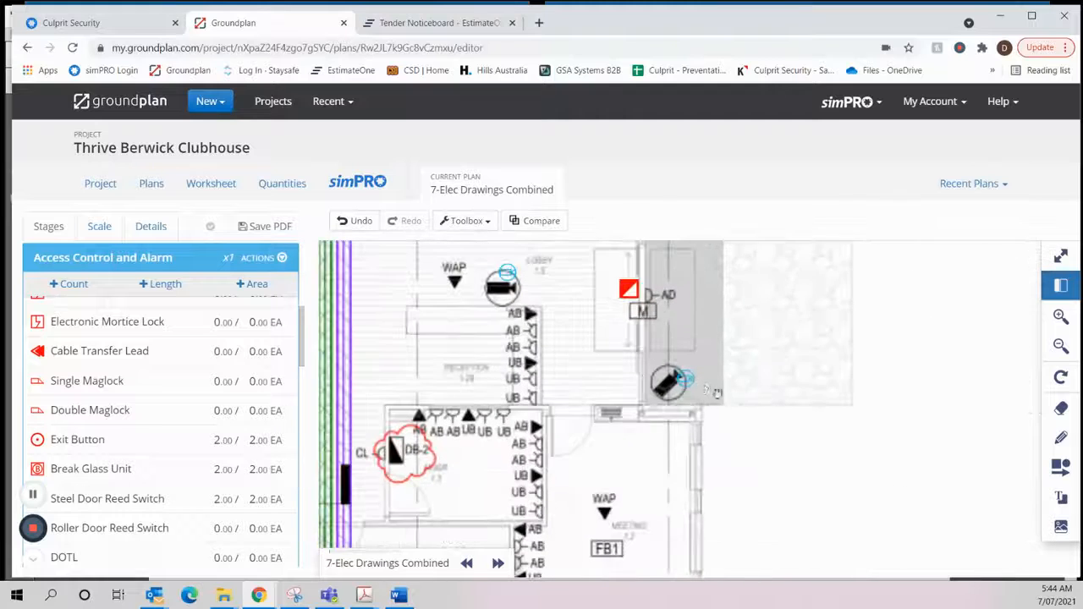